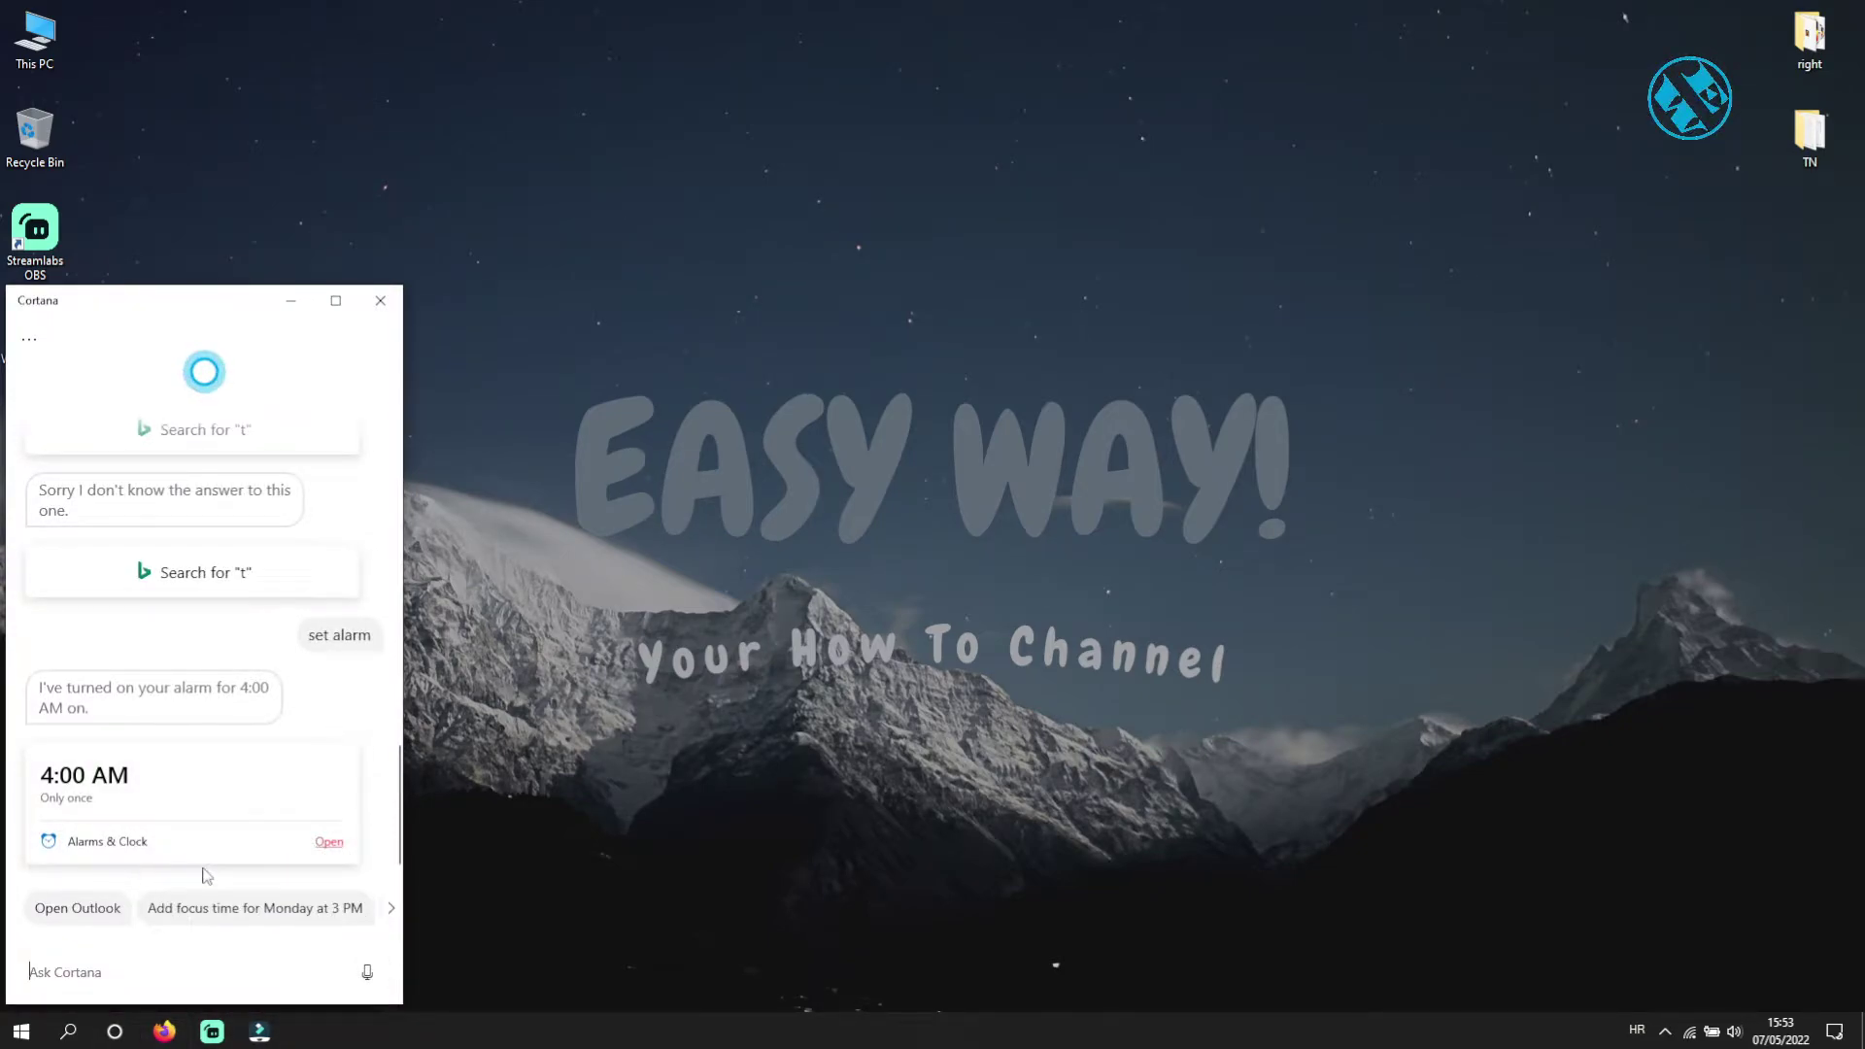
Greet Cortana with 'hi', then request the MSFT stock price and a weekly trash reminder.
{"action": "left_click_drag", "start_coordinate": [187, 309], "coordinate": [898, 190]}
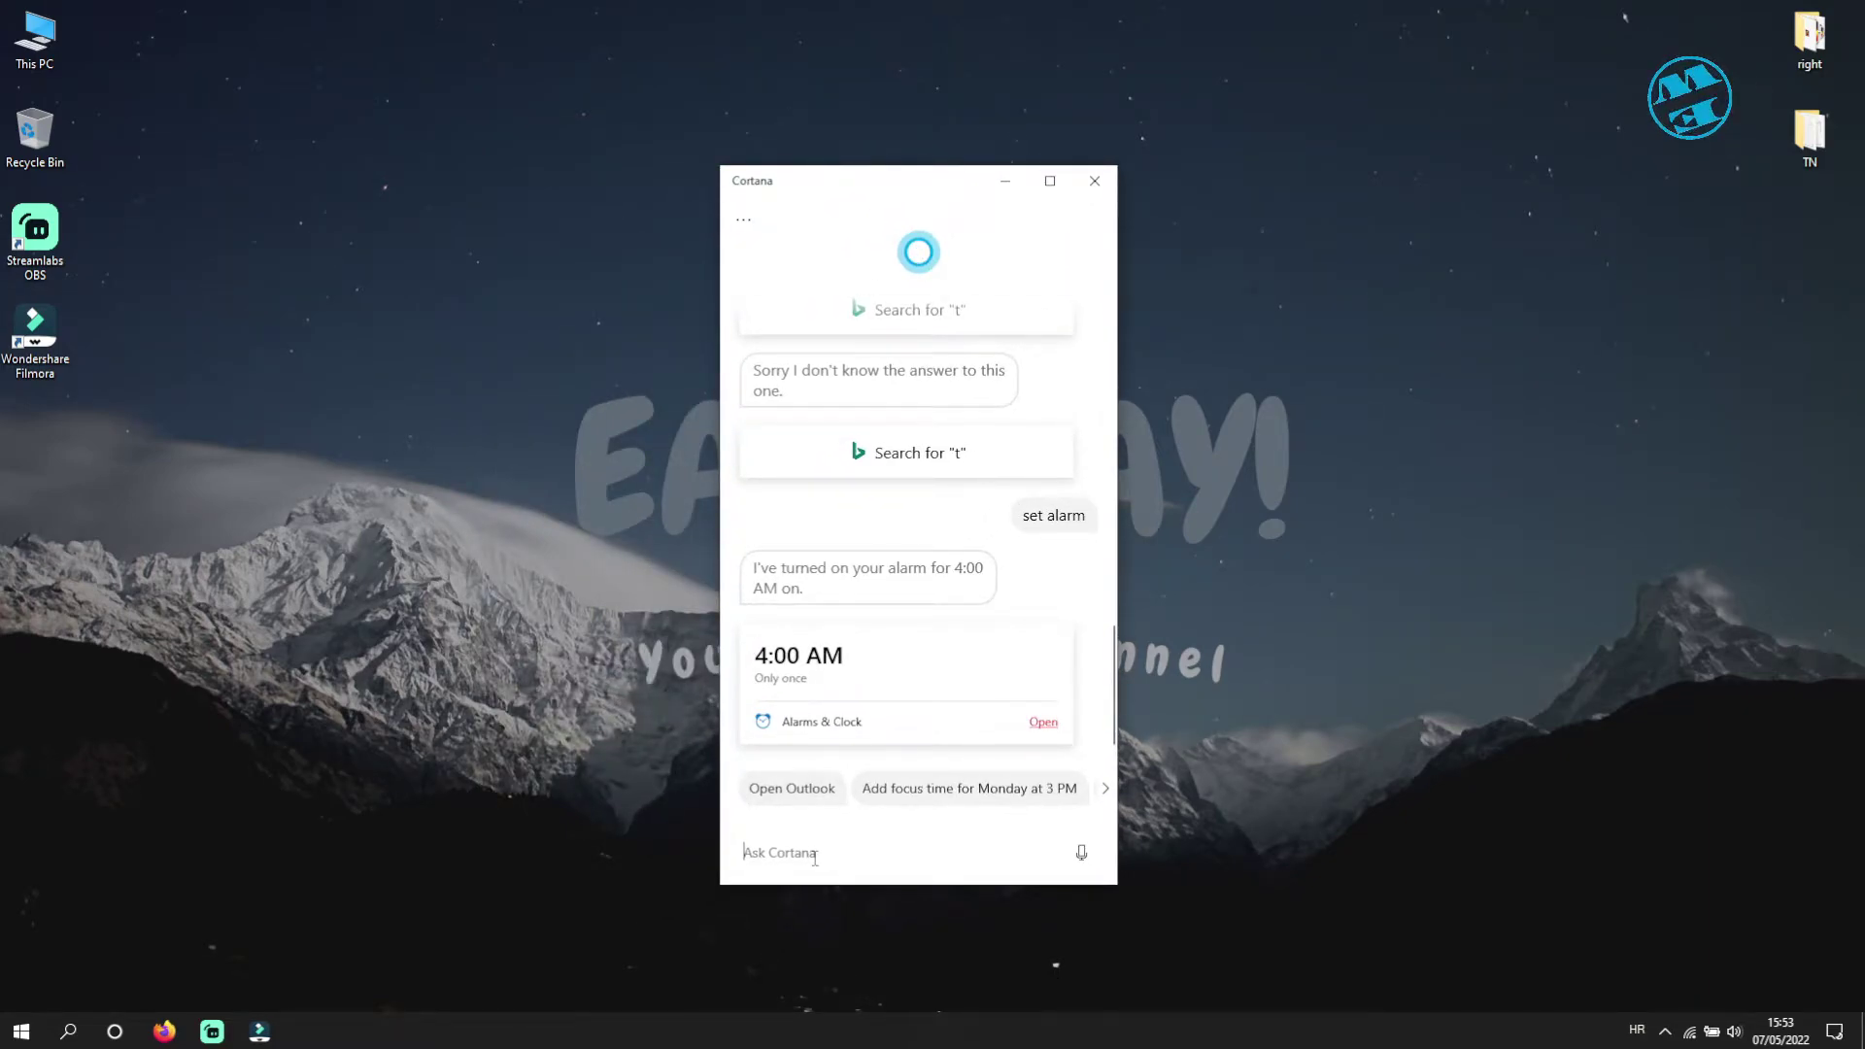
{"action": "type", "text": "hi"}
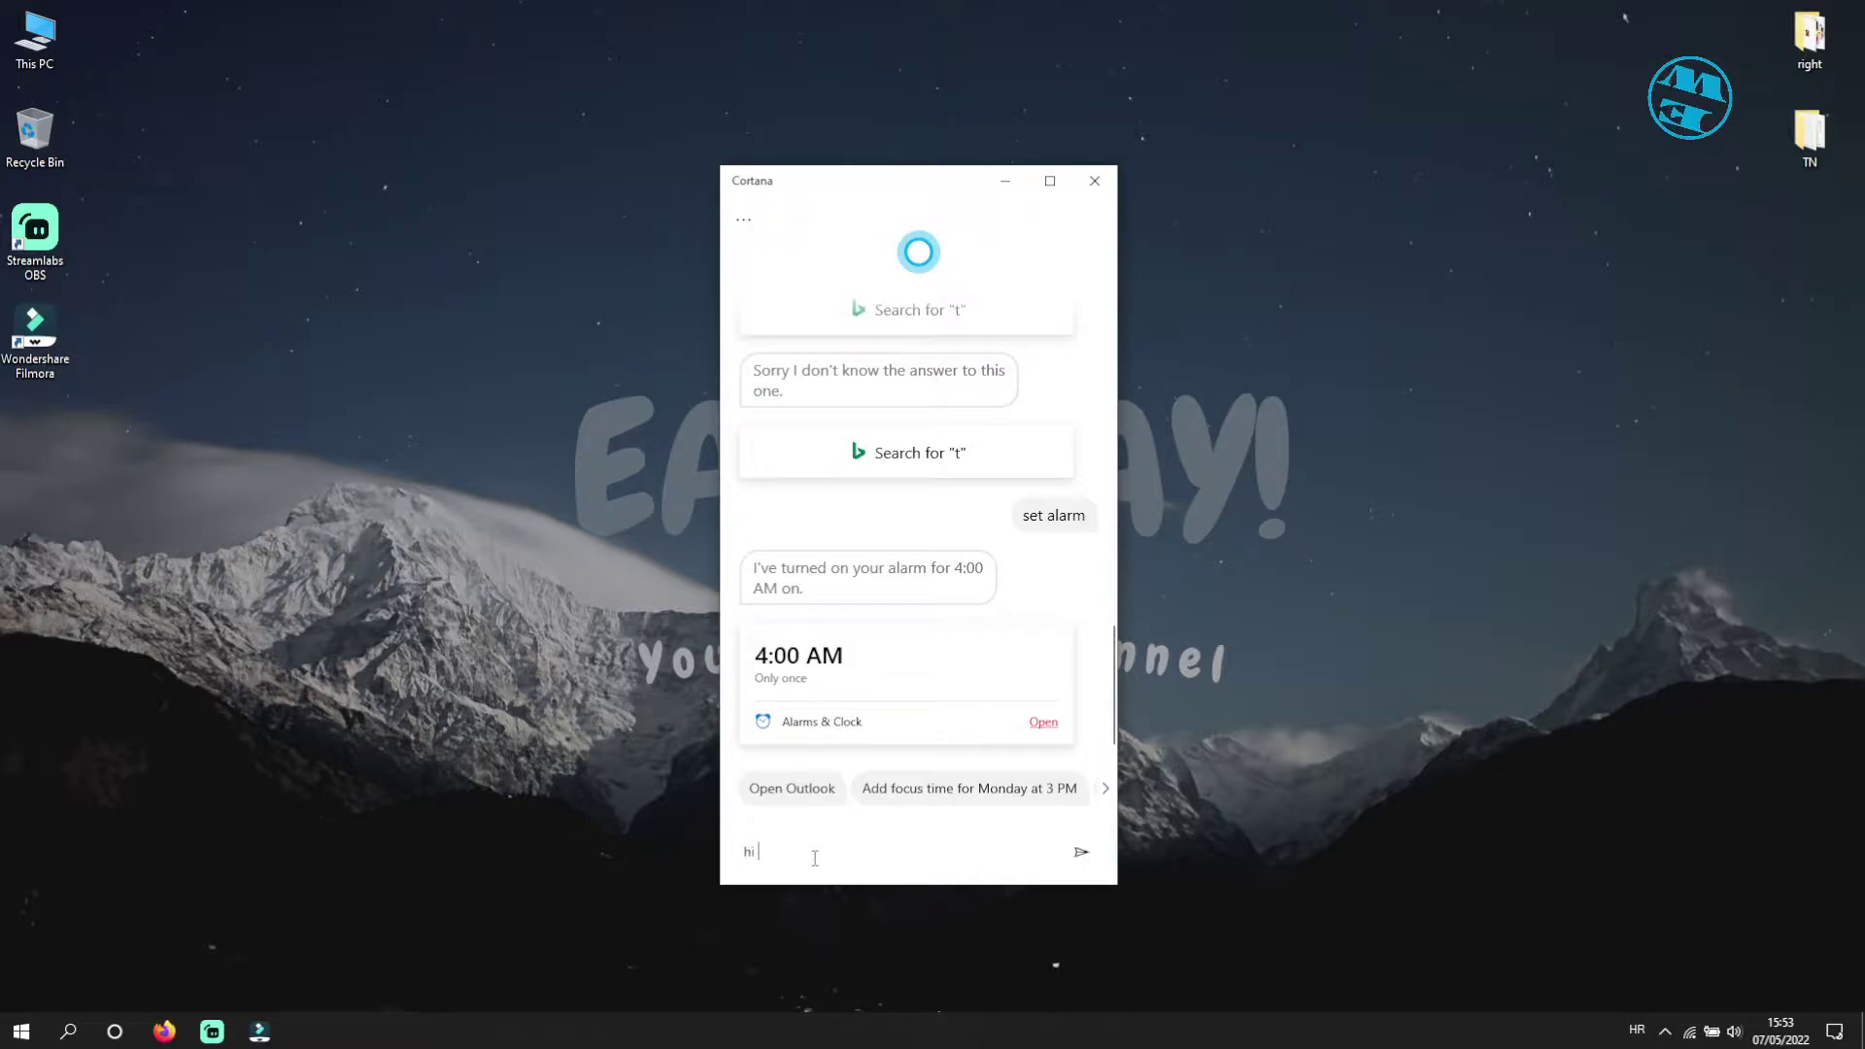
{"action": "key", "text": "Return"}
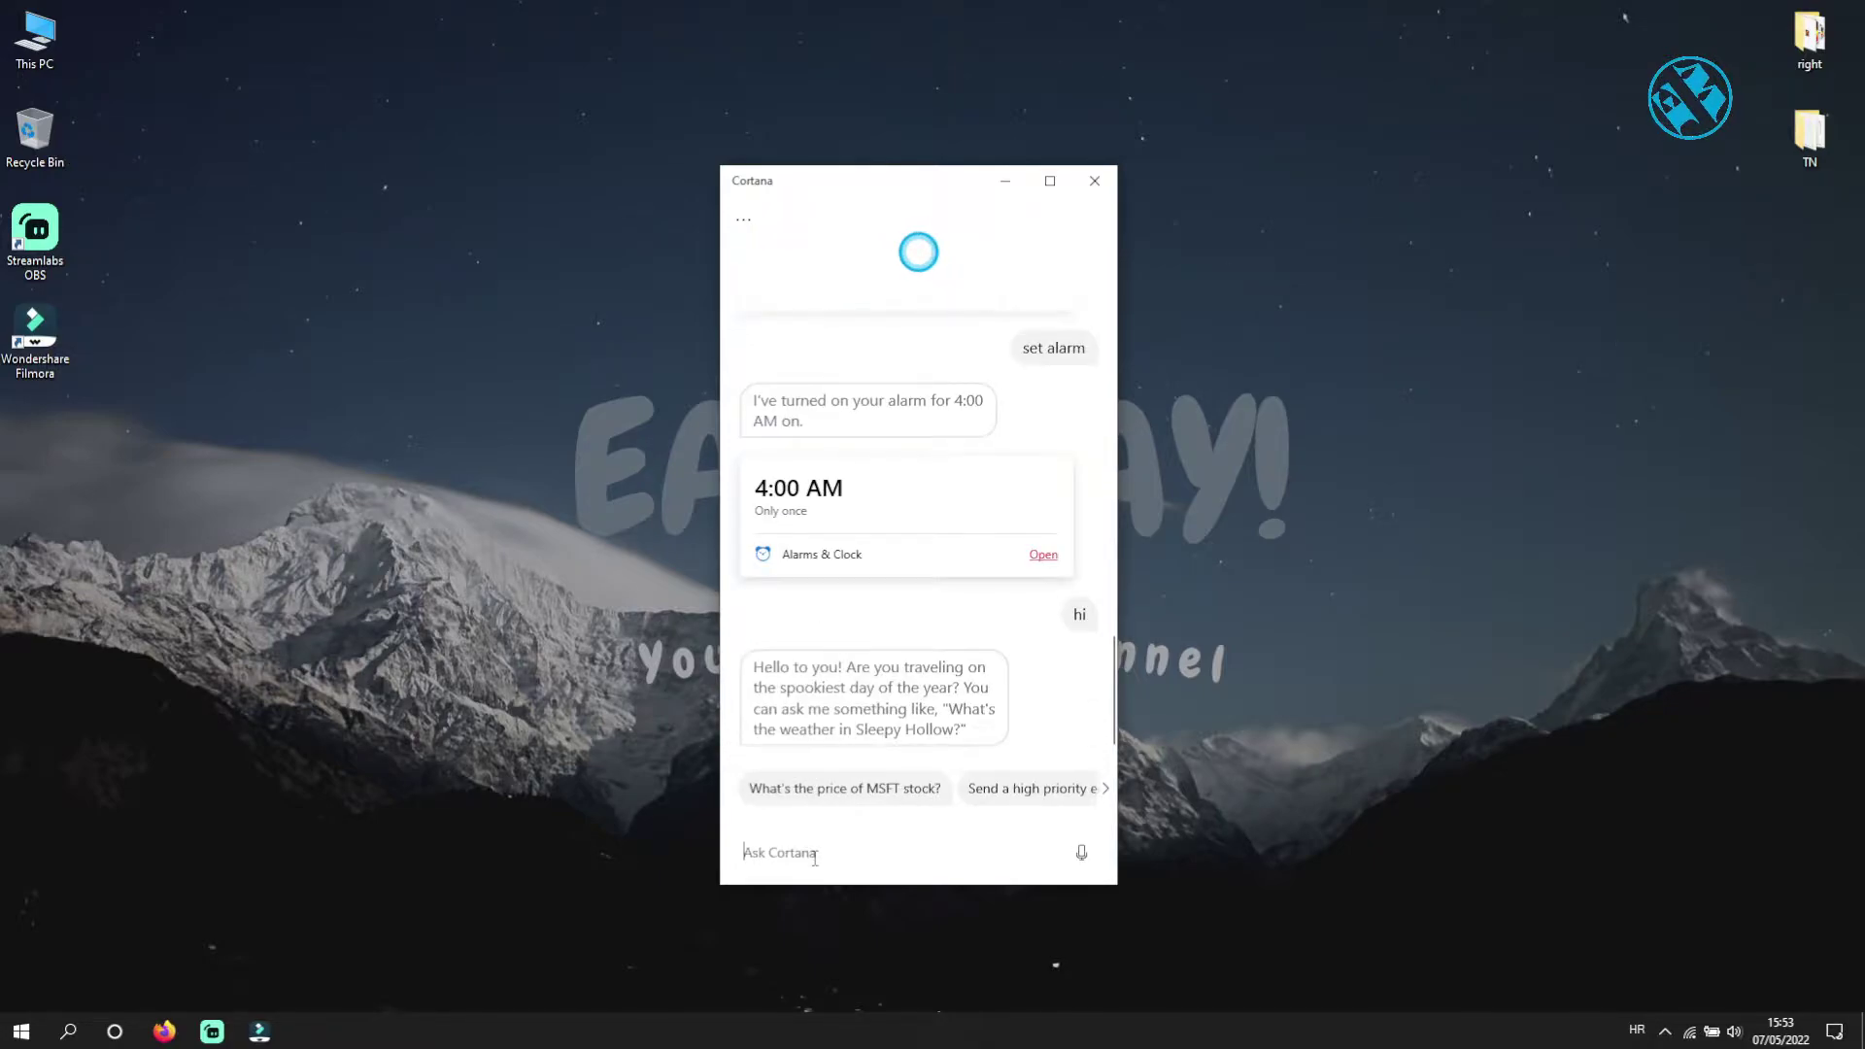
{"action": "left_click", "coordinate": [844, 789]}
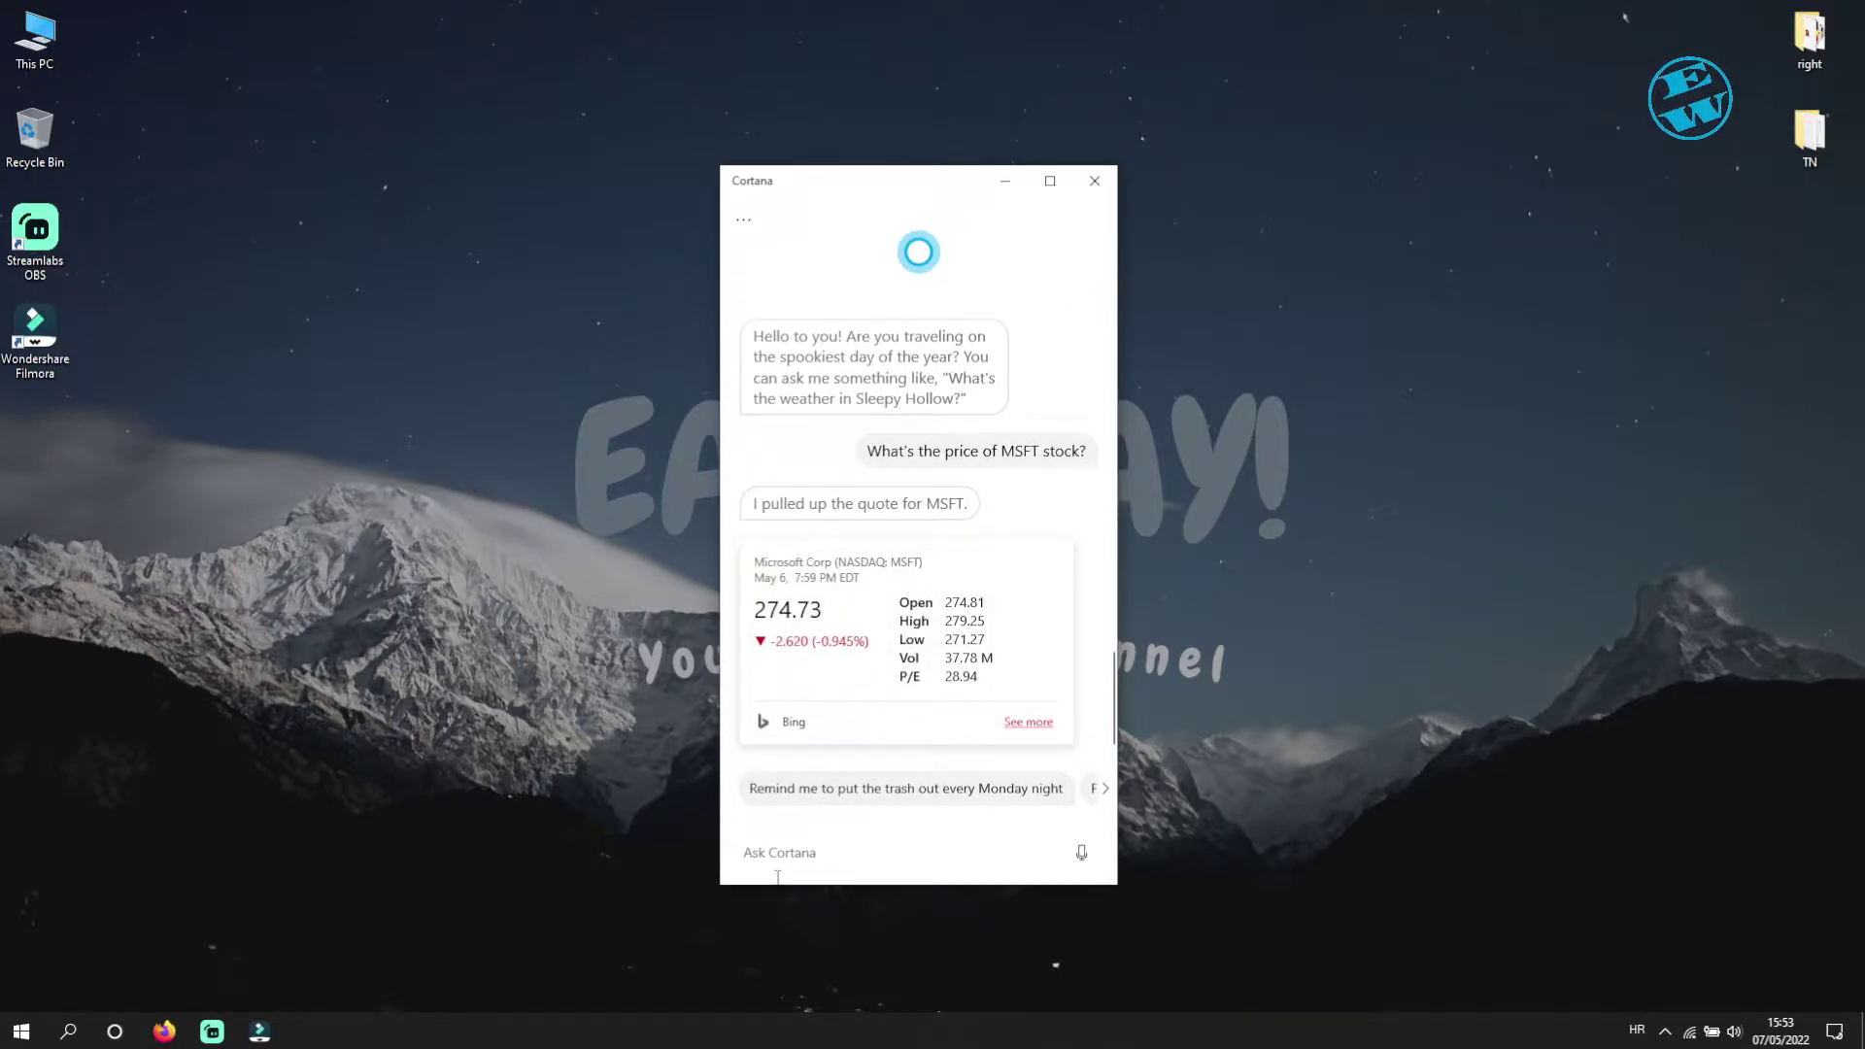
{"action": "left_click", "coordinate": [908, 791]}
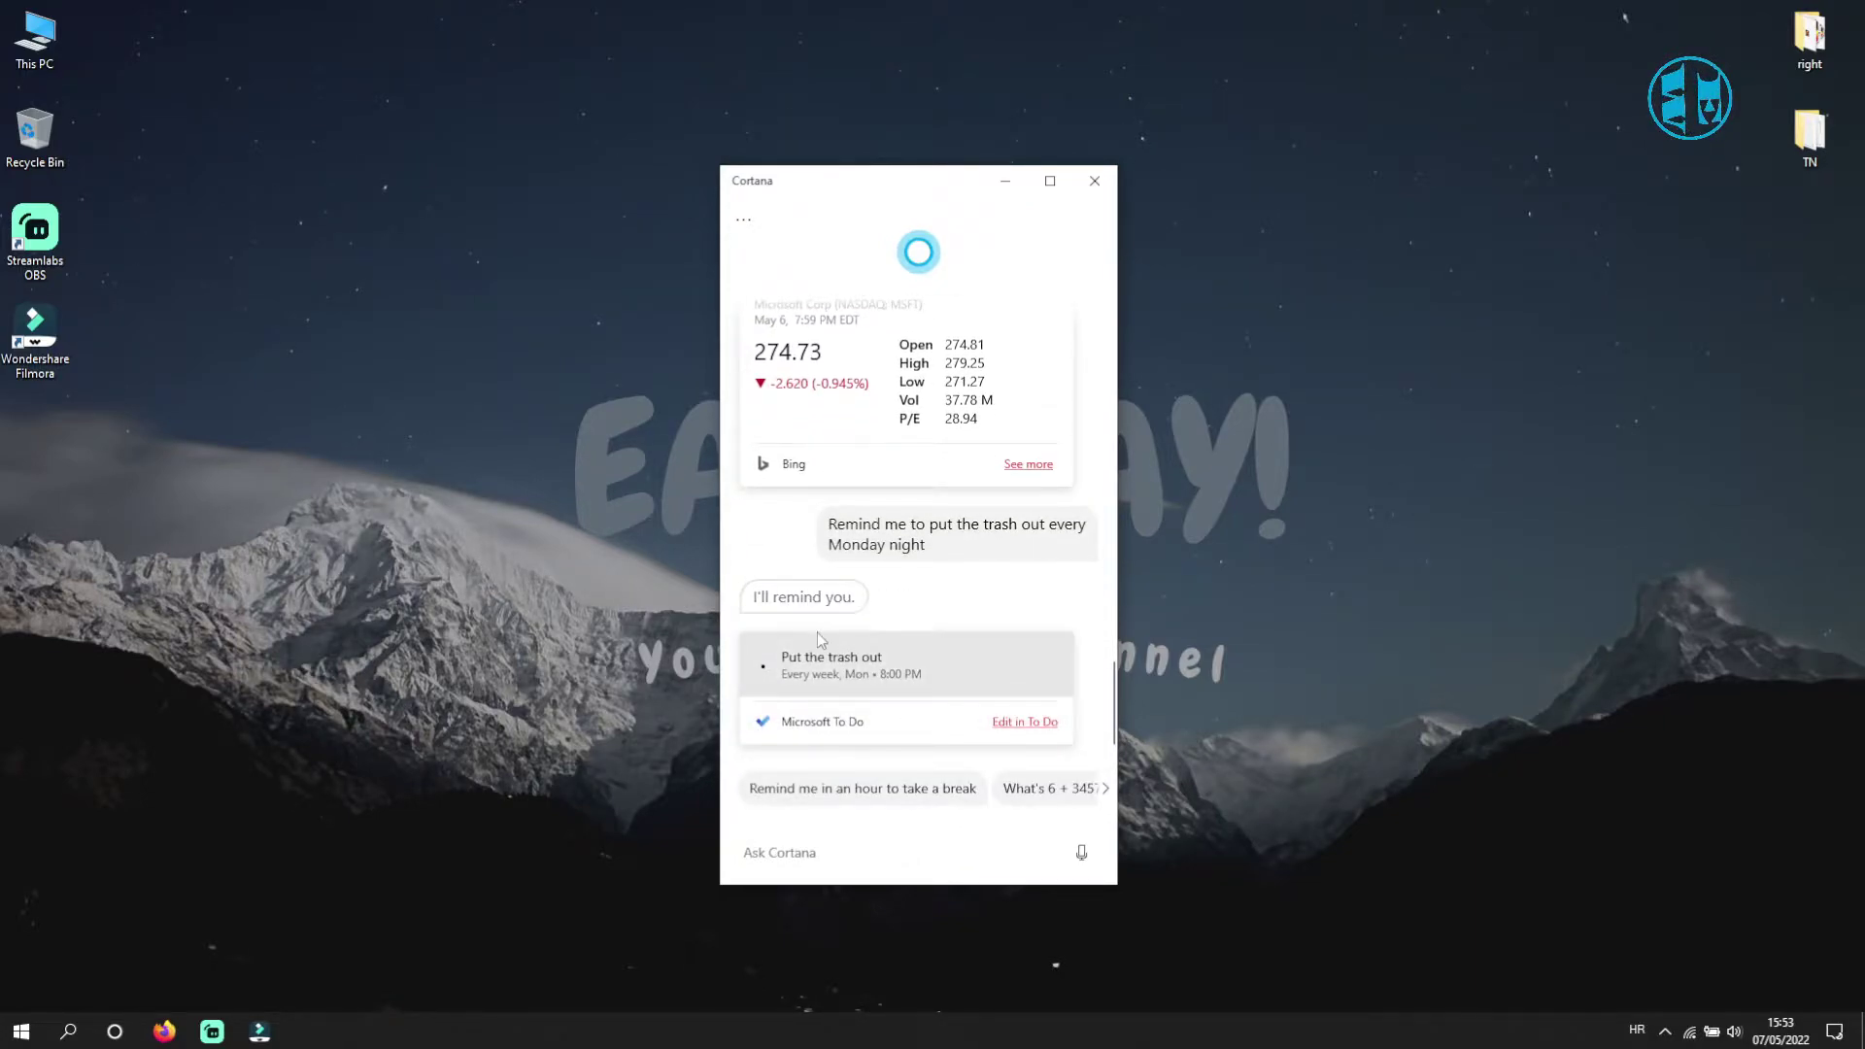
Browse further suggestion chips and ask Cortana to compose an email to myself.
{"action": "left_click", "coordinate": [1104, 788]}
{"action": "left_click", "coordinate": [1105, 789]}
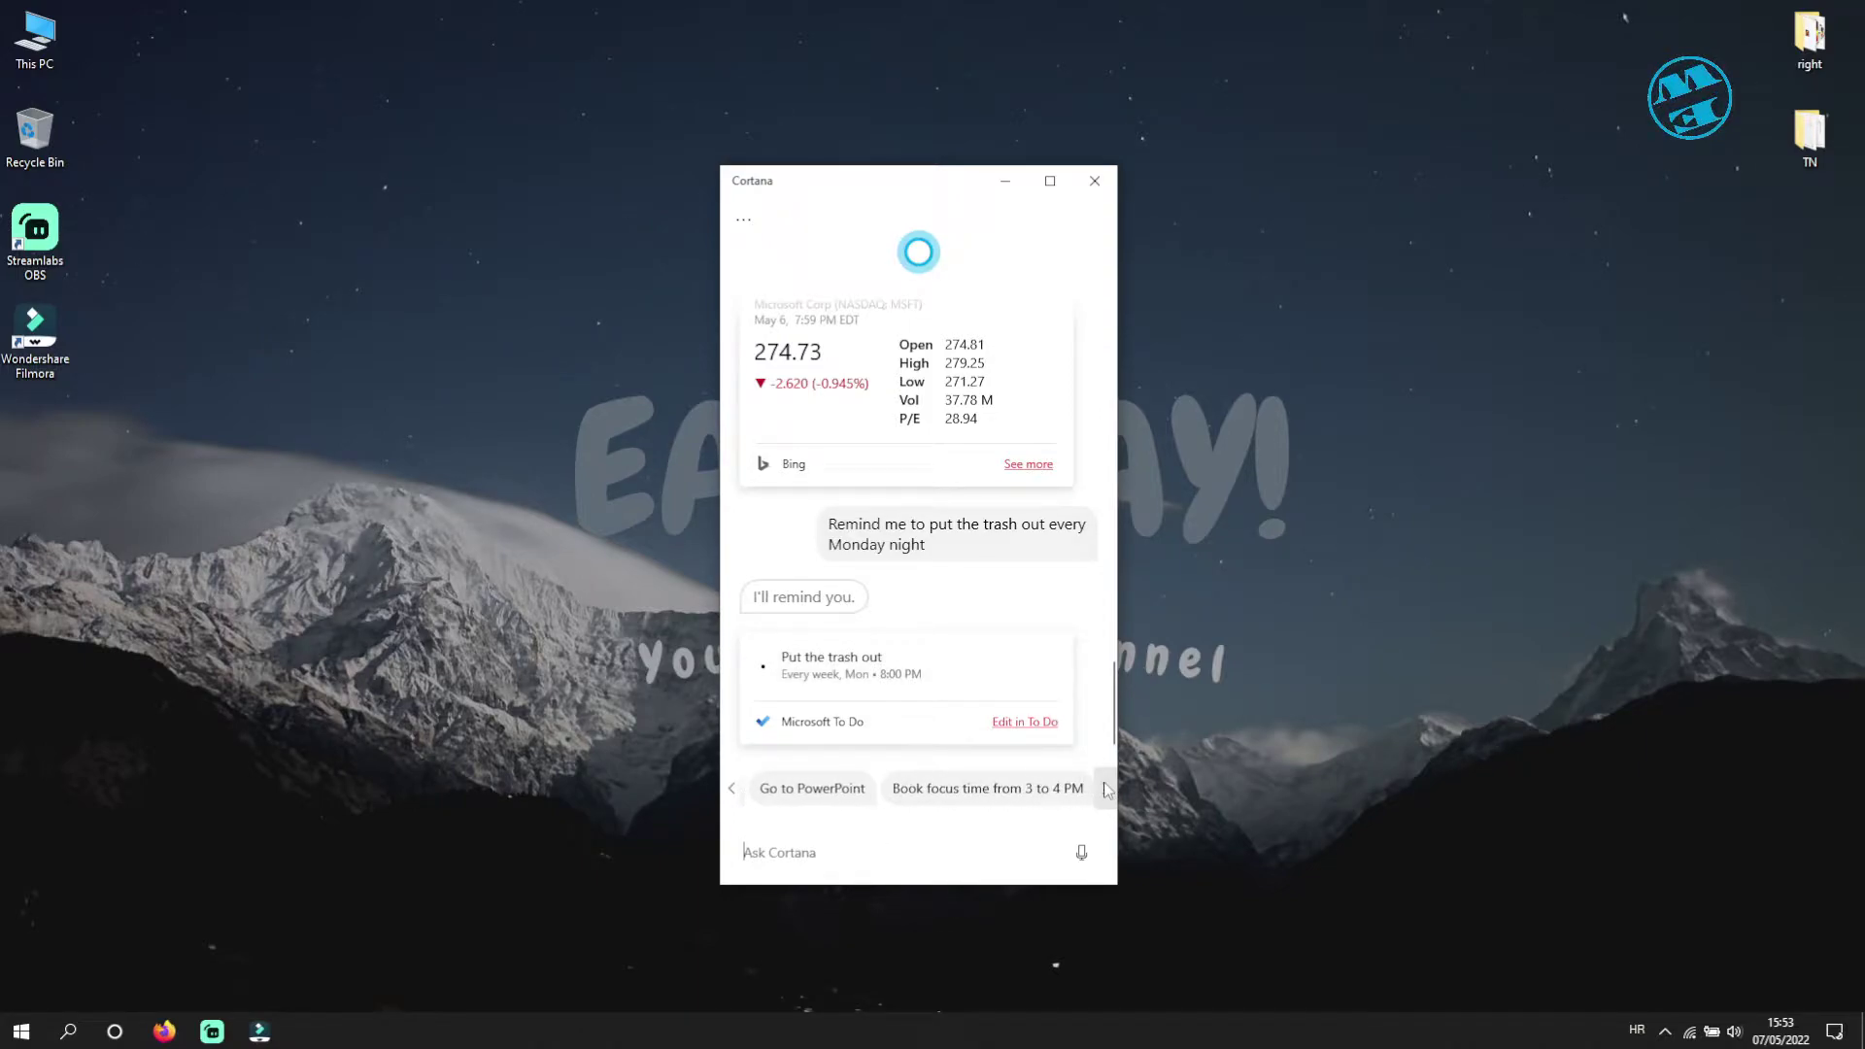
{"action": "left_click", "coordinate": [732, 788]}
{"action": "left_click", "coordinate": [953, 789]}
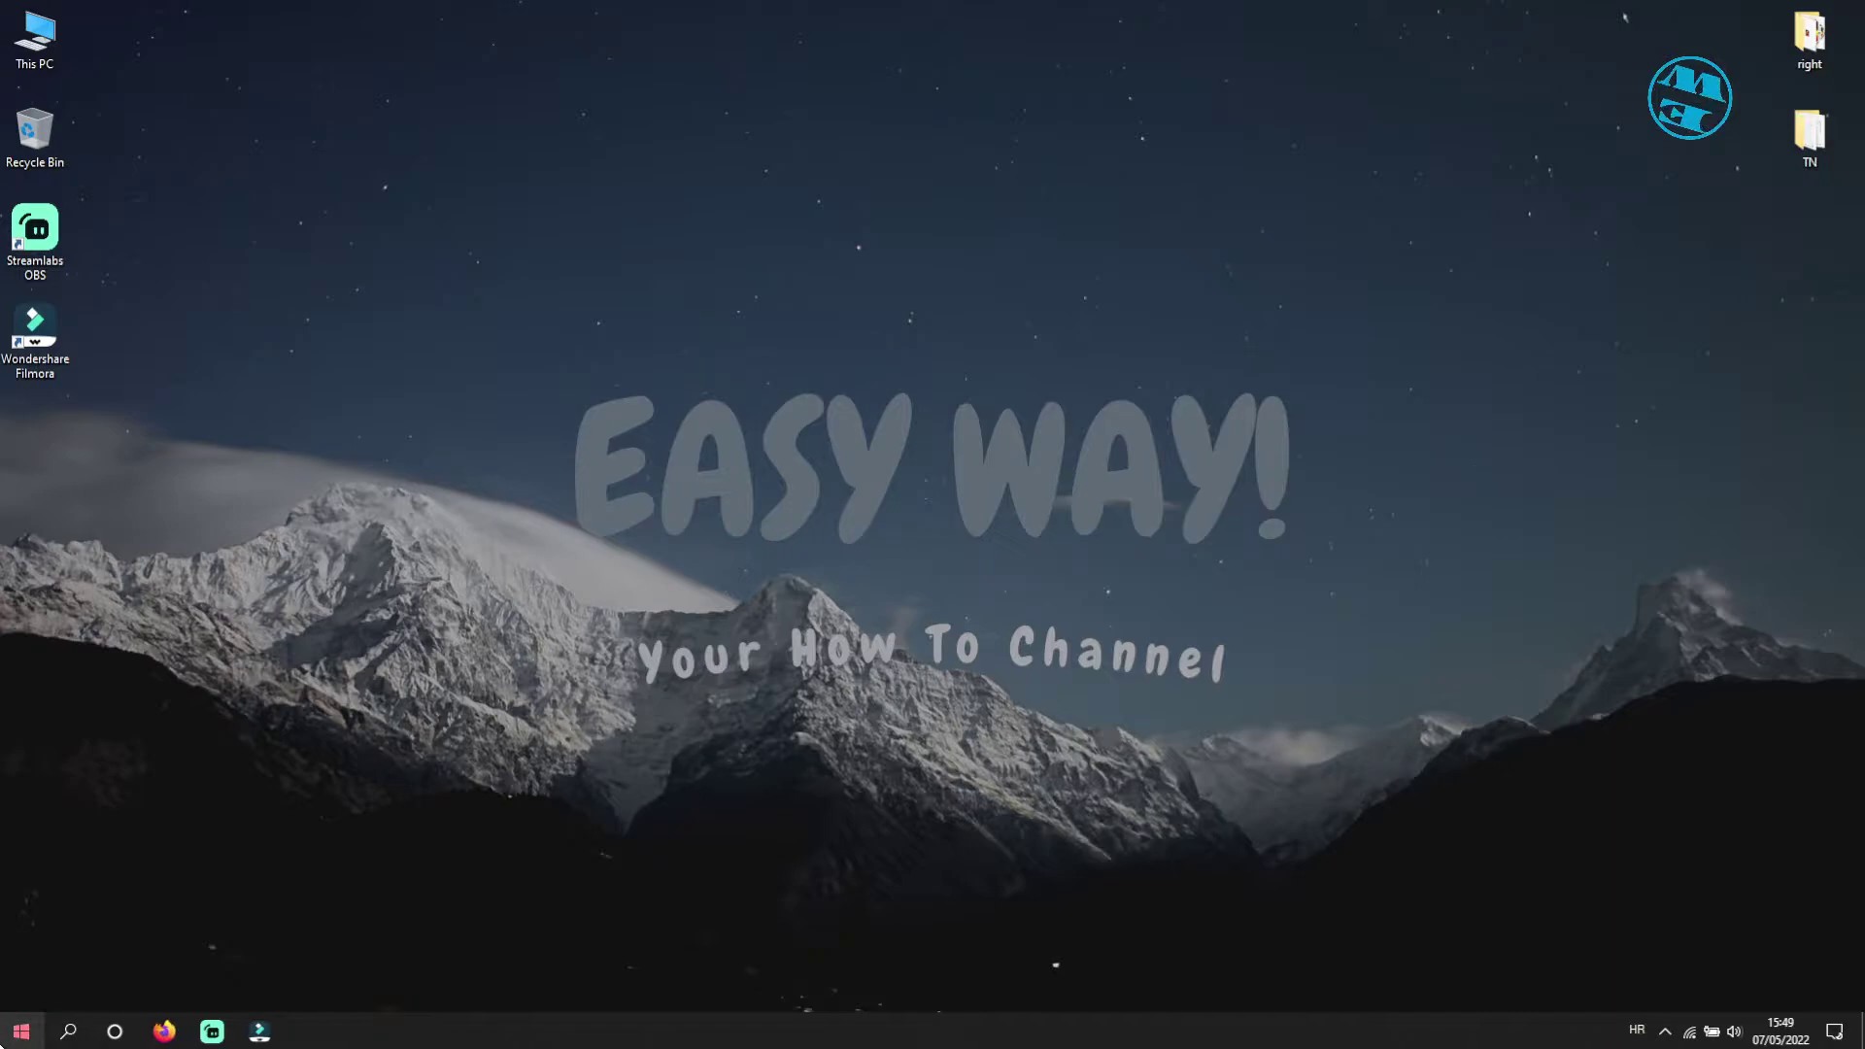
Launch regedit from the Run box and approve the UAC prompt.
{"action": "right_click", "coordinate": [21, 1031]}
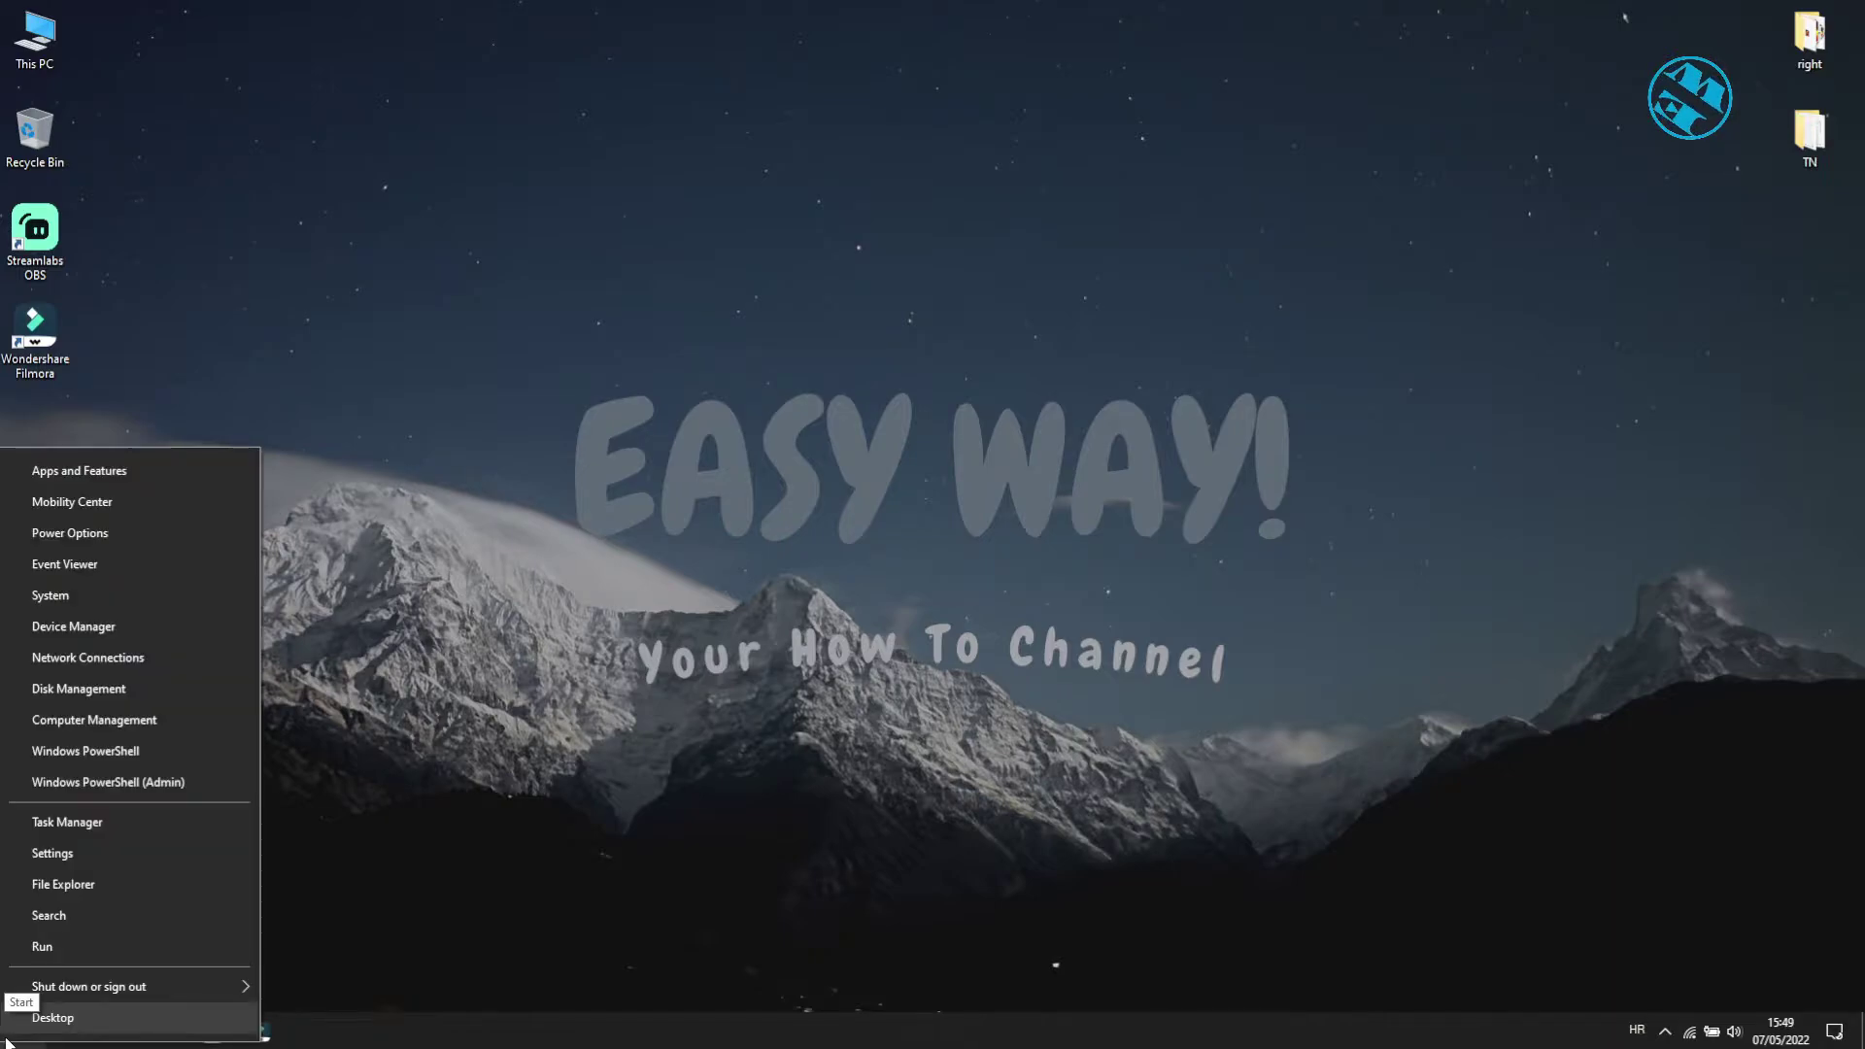
{"action": "left_click", "coordinate": [43, 947]}
{"action": "left_click", "coordinate": [109, 908]}
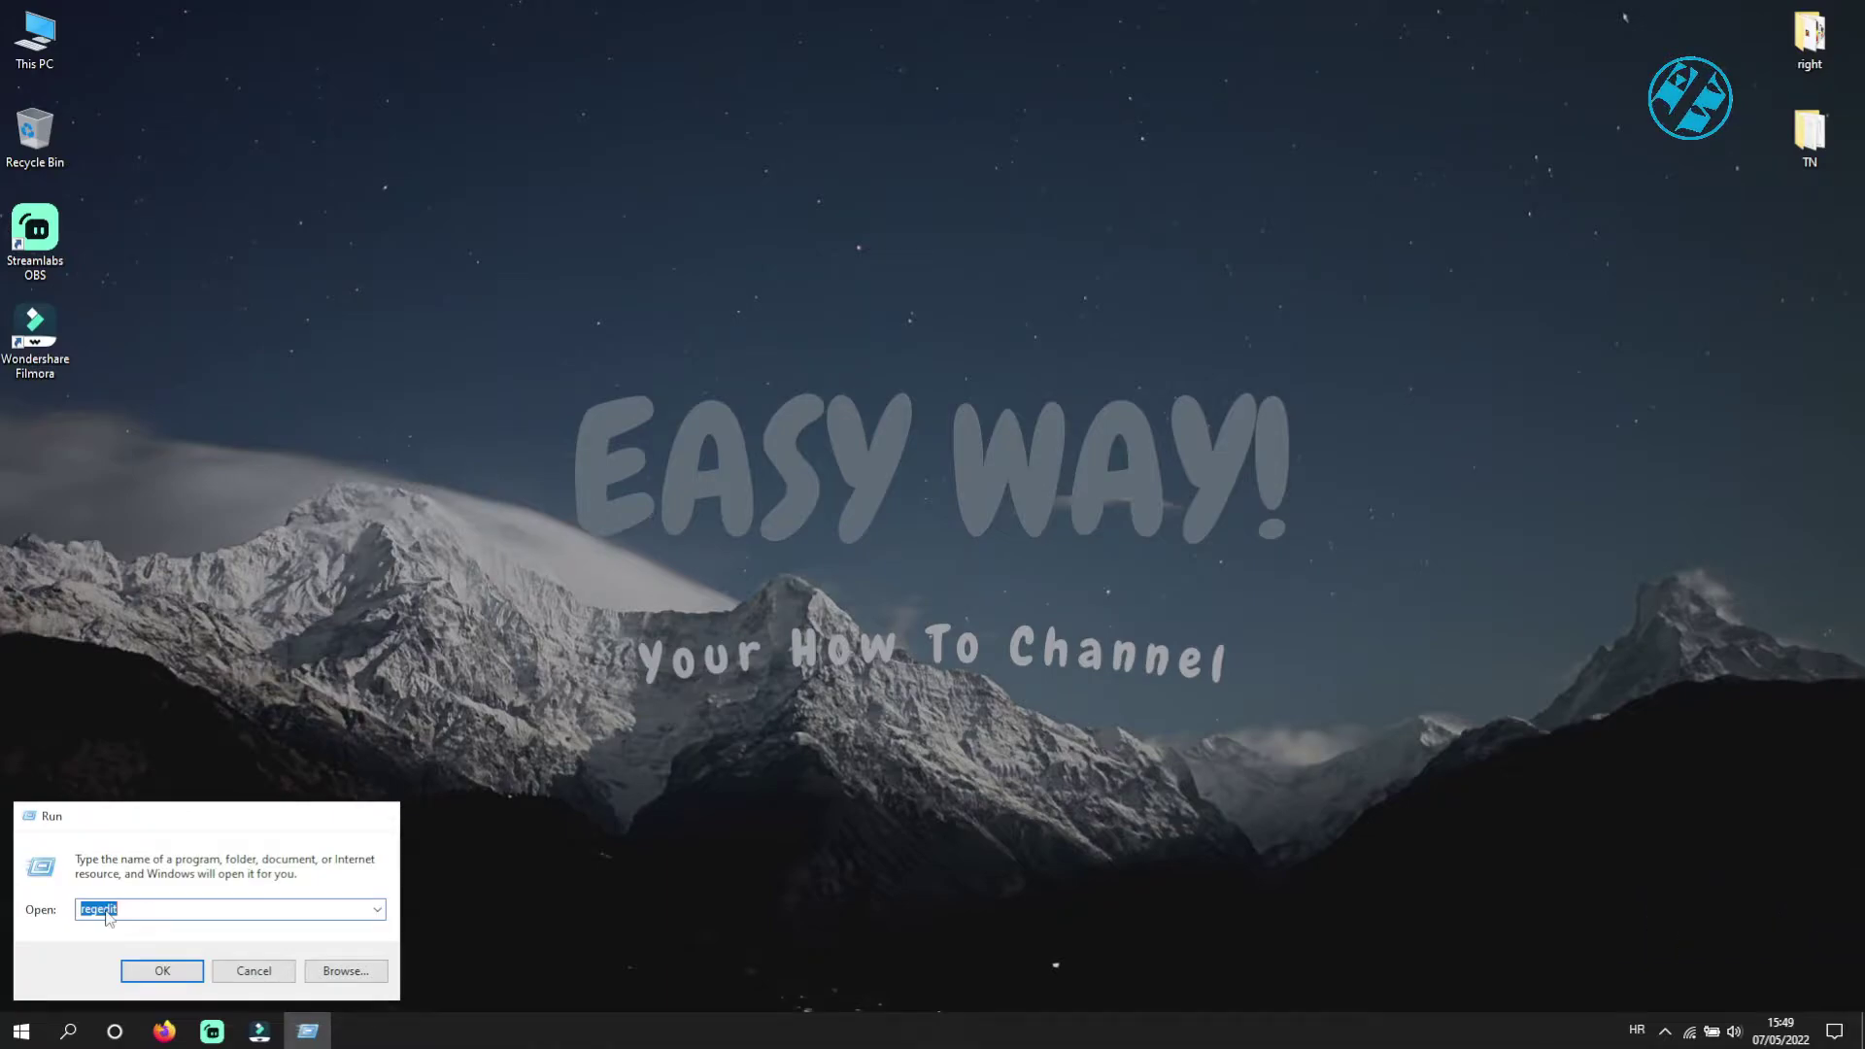
{"action": "key", "text": "Return"}
{"action": "left_click", "coordinate": [831, 638]}
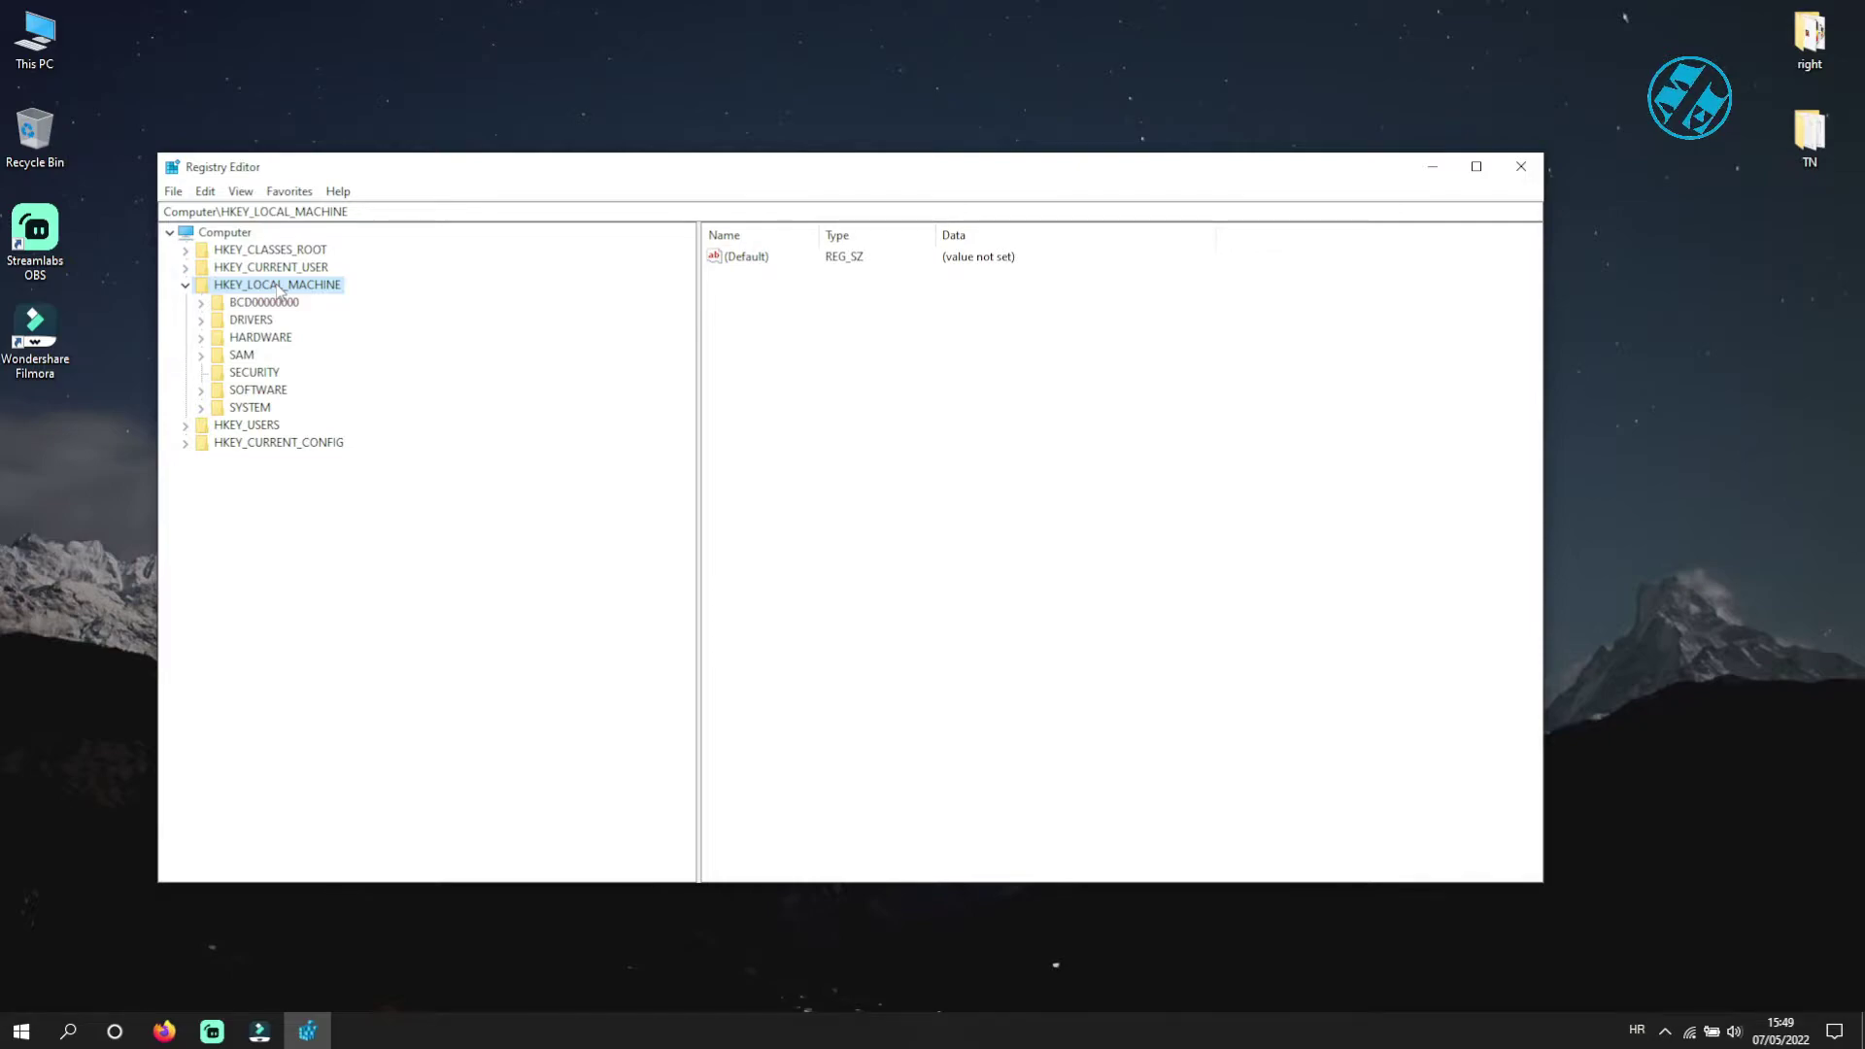
Navigate to HKEY_LOCAL_MACHINE\SOFTWARE\Policies\Microsoft\Windows in the tree.
{"action": "left_click", "coordinate": [202, 389]}
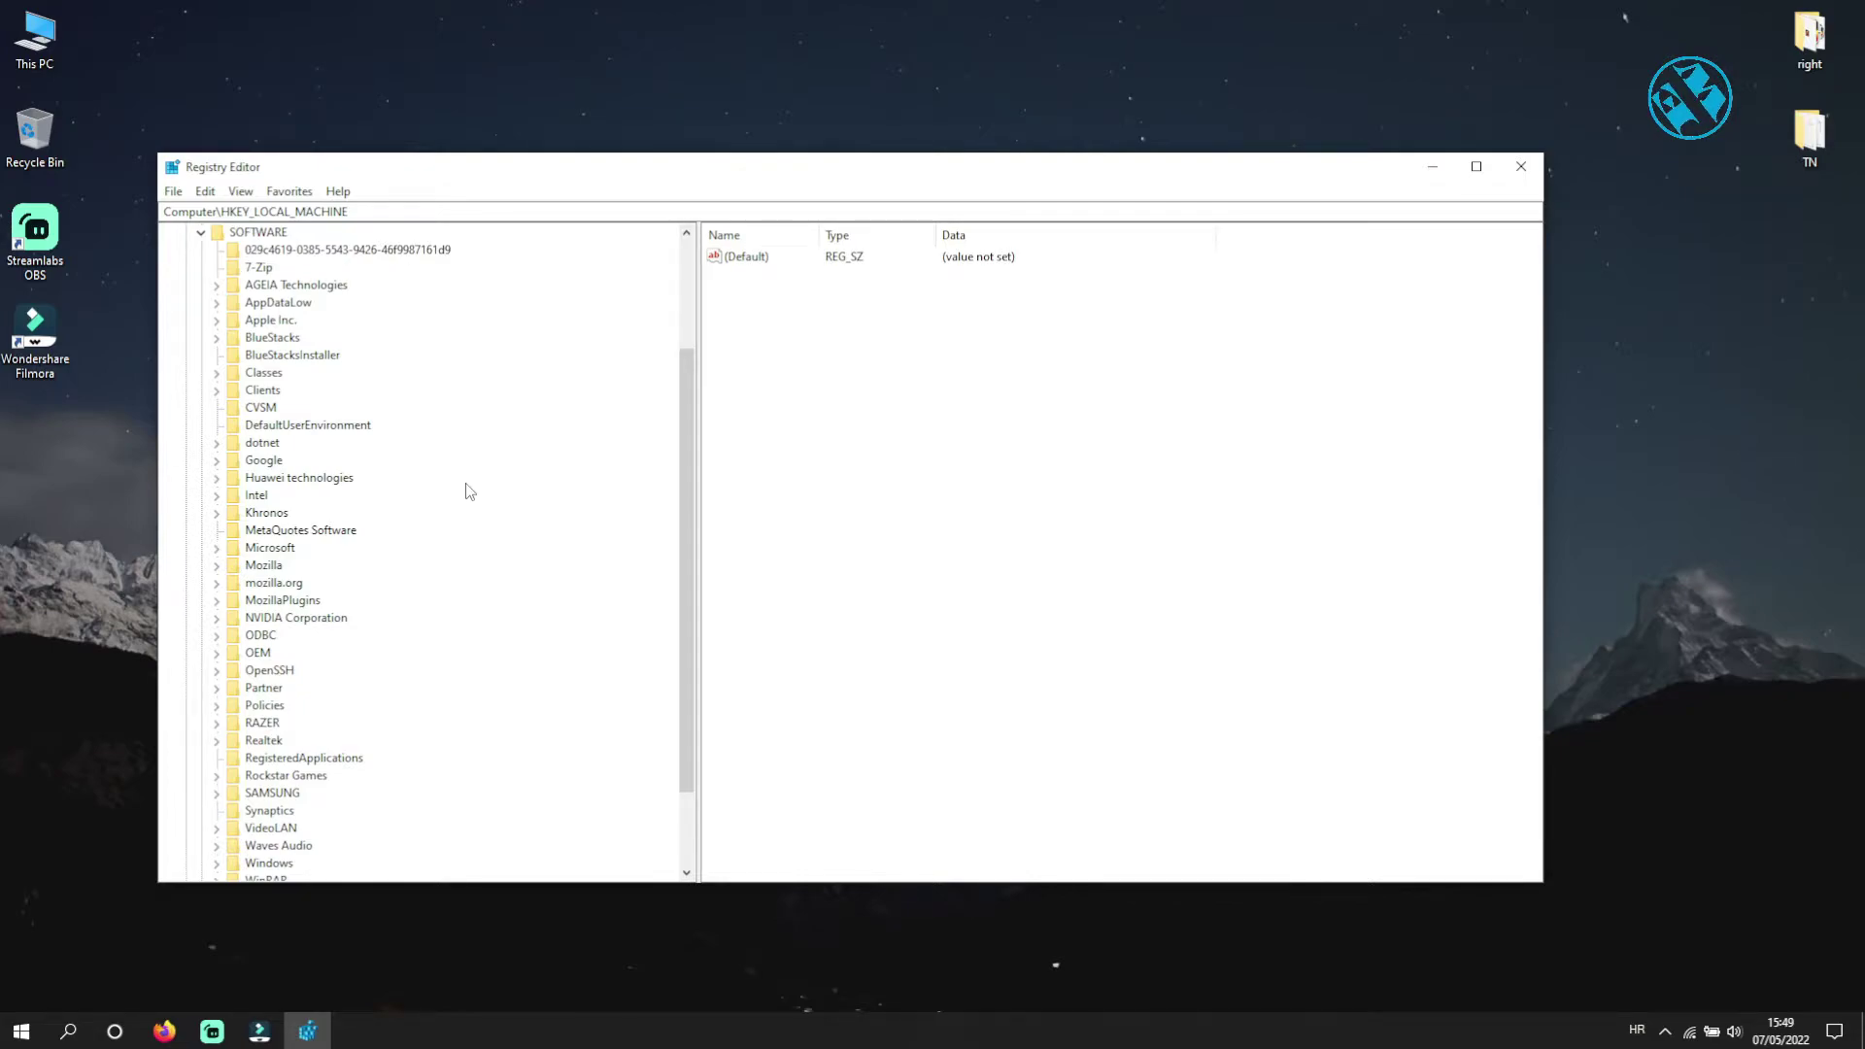
{"action": "scroll", "coordinate": [469, 496], "scroll_direction": "down", "scroll_amount": 2}
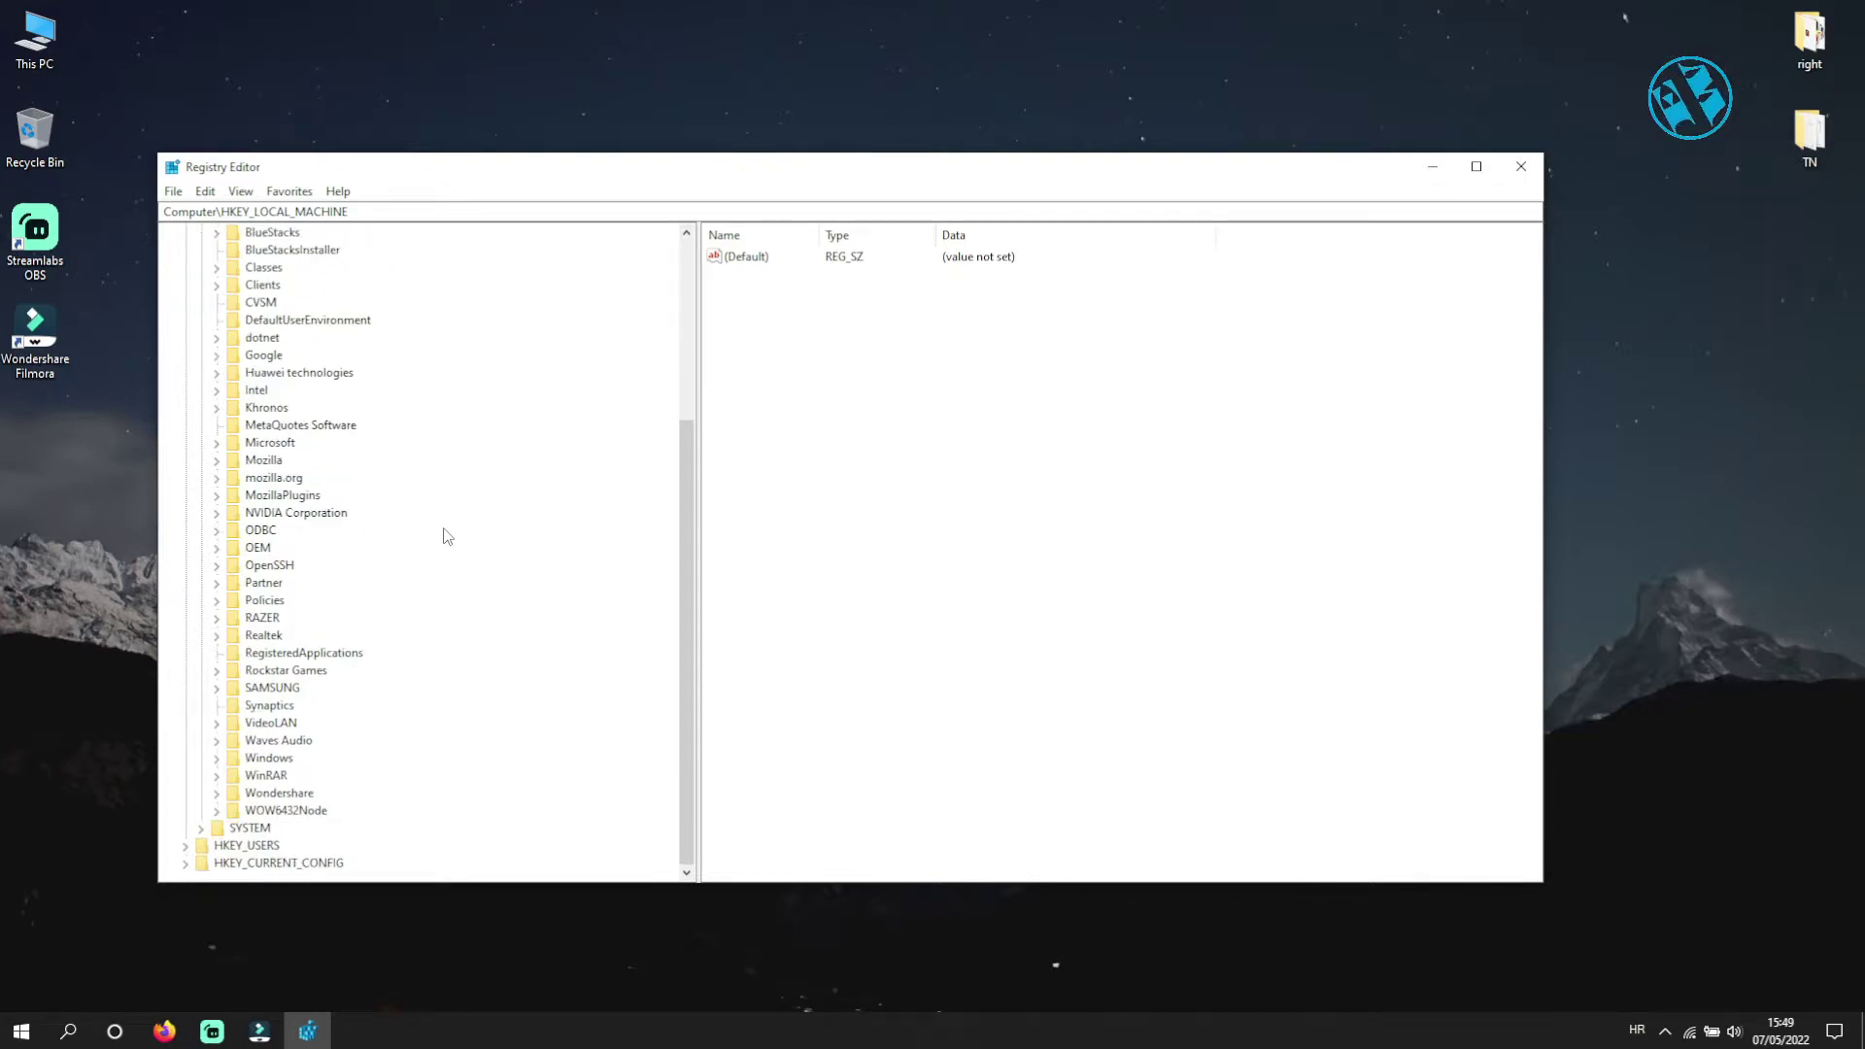
{"action": "left_click", "coordinate": [216, 600]}
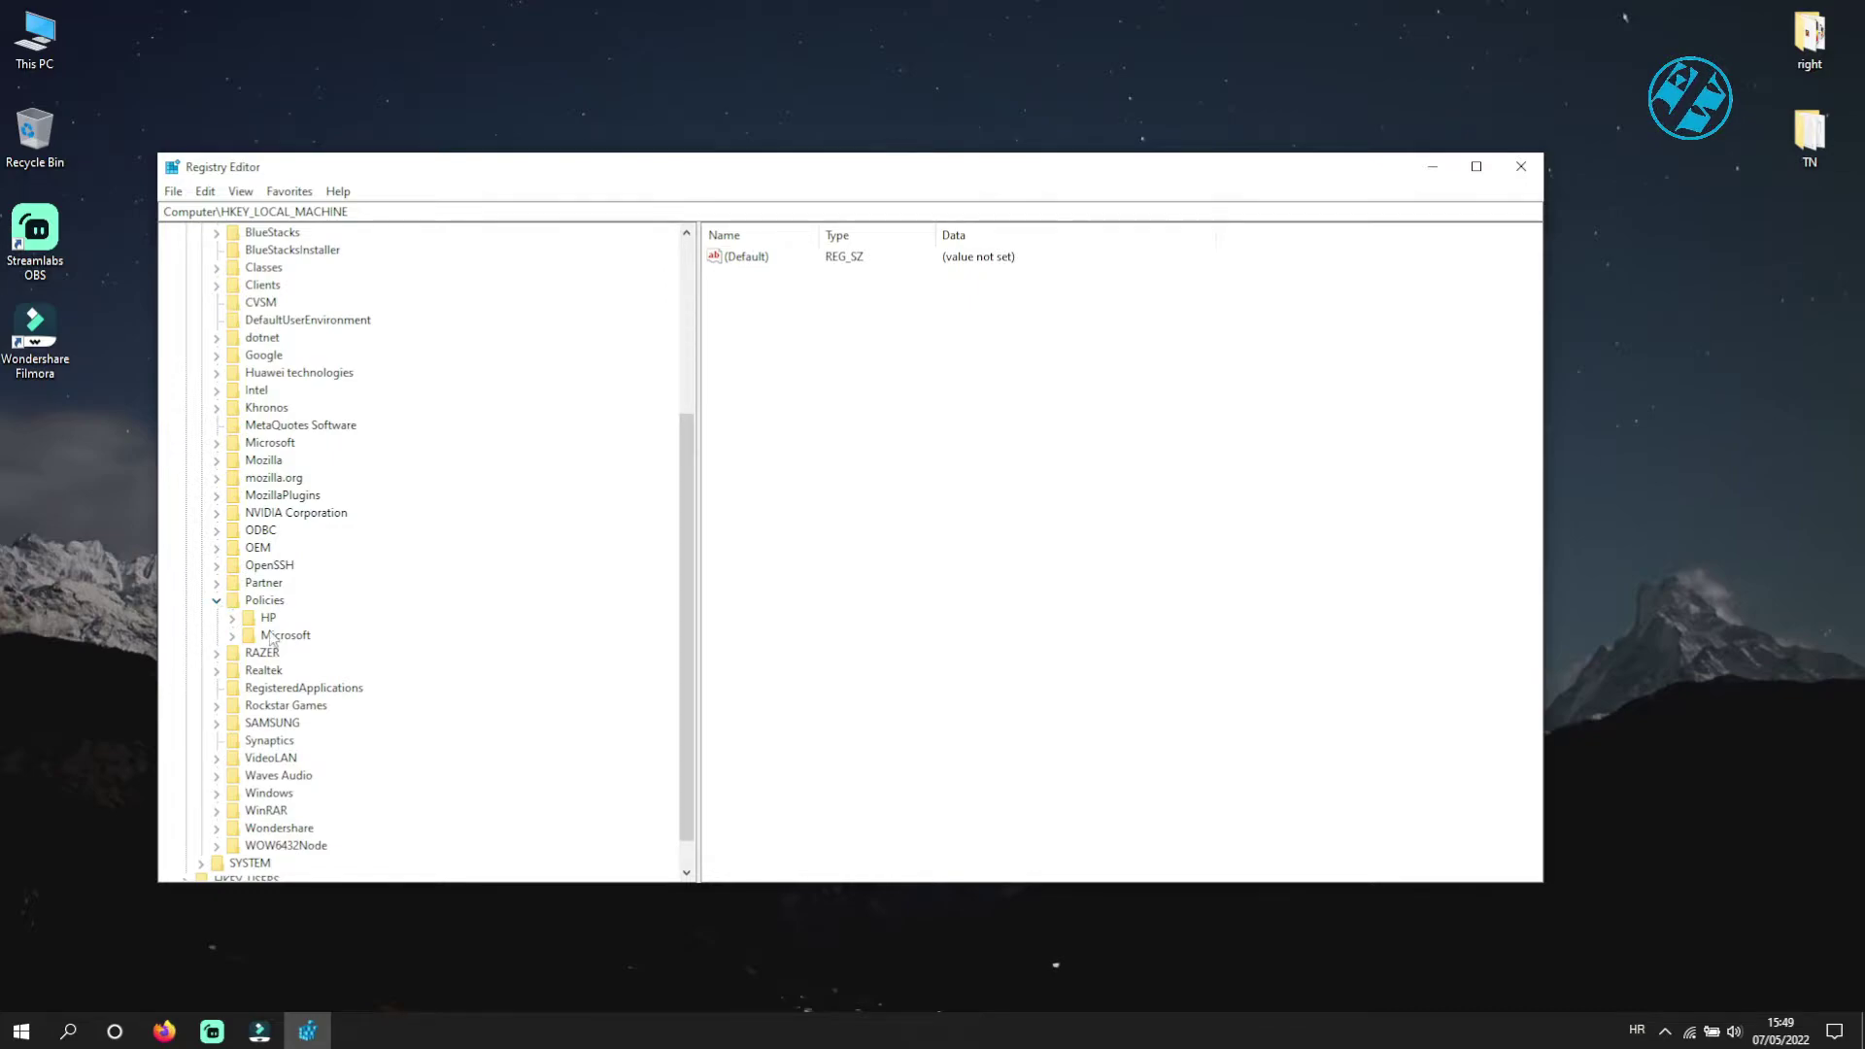
{"action": "left_click", "coordinate": [233, 636]}
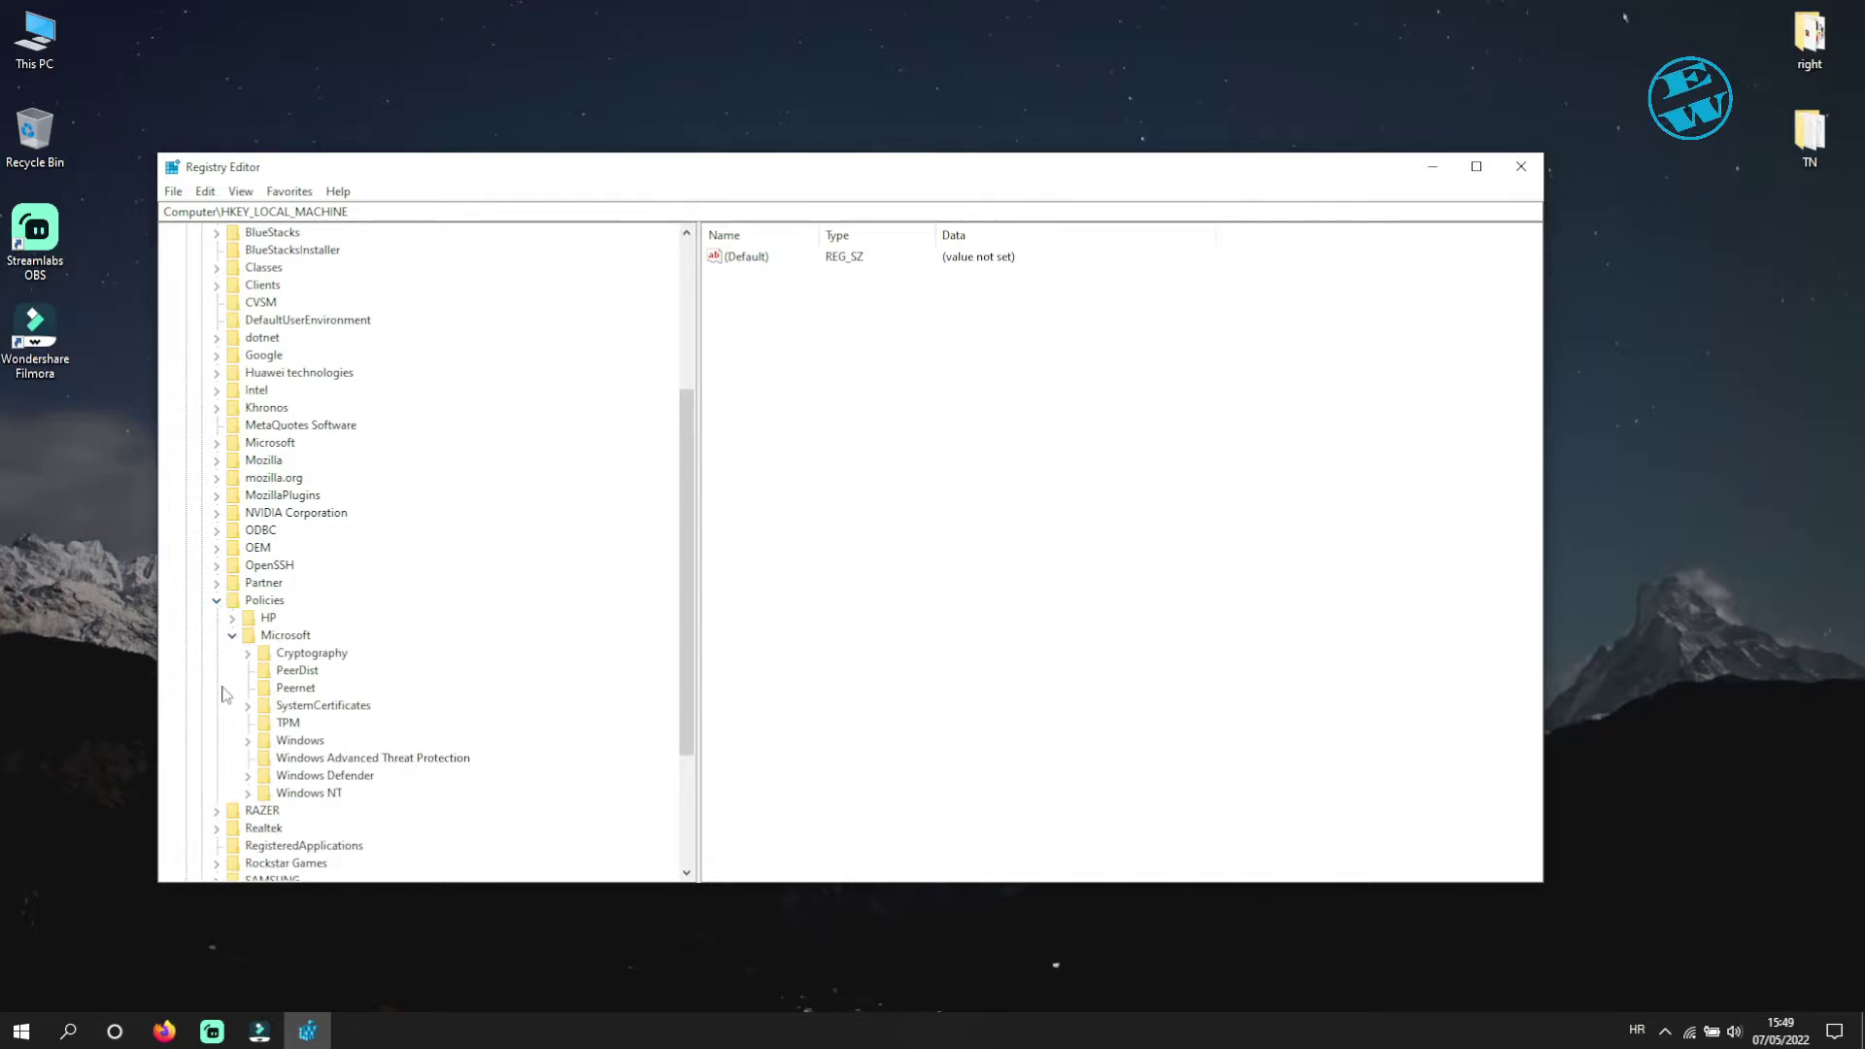
{"action": "left_click", "coordinate": [300, 741]}
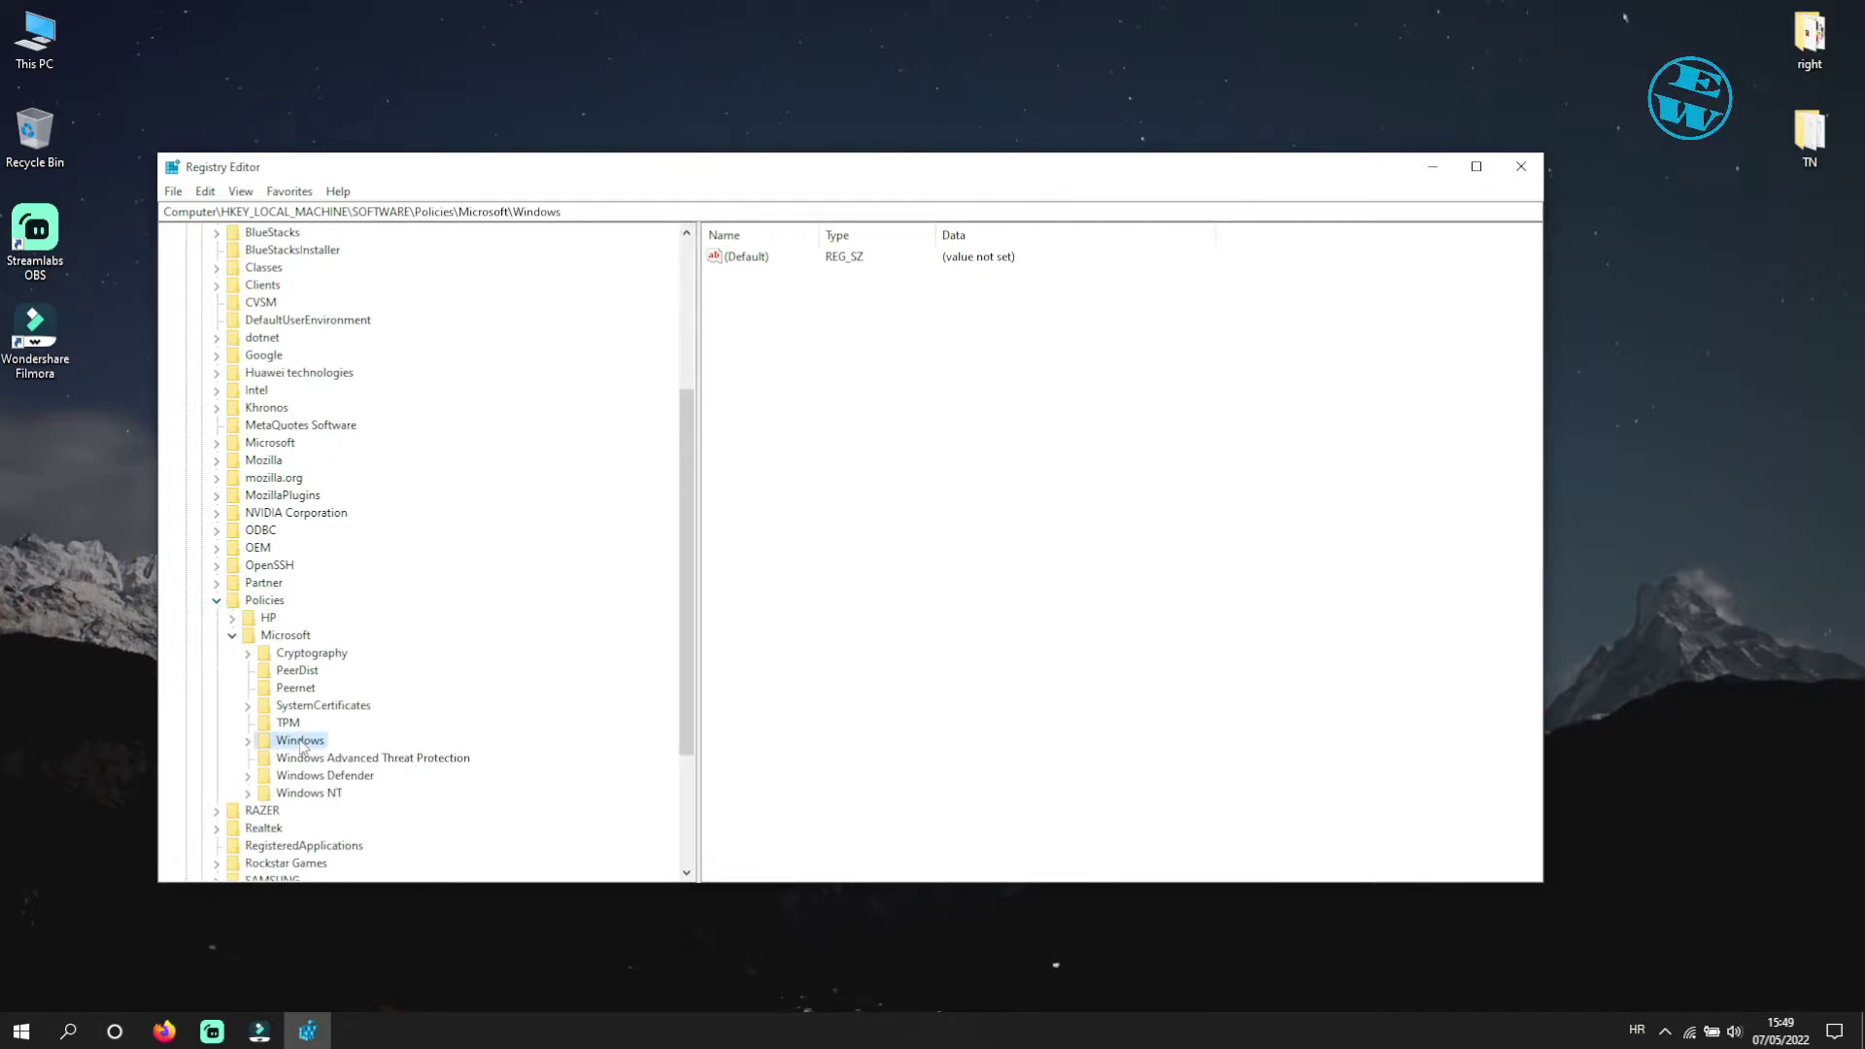
Create a new subkey named 'Windows Search' under the Windows key.
{"action": "right_click", "coordinate": [301, 741]}
{"action": "mouse_move", "coordinate": [417, 774]}
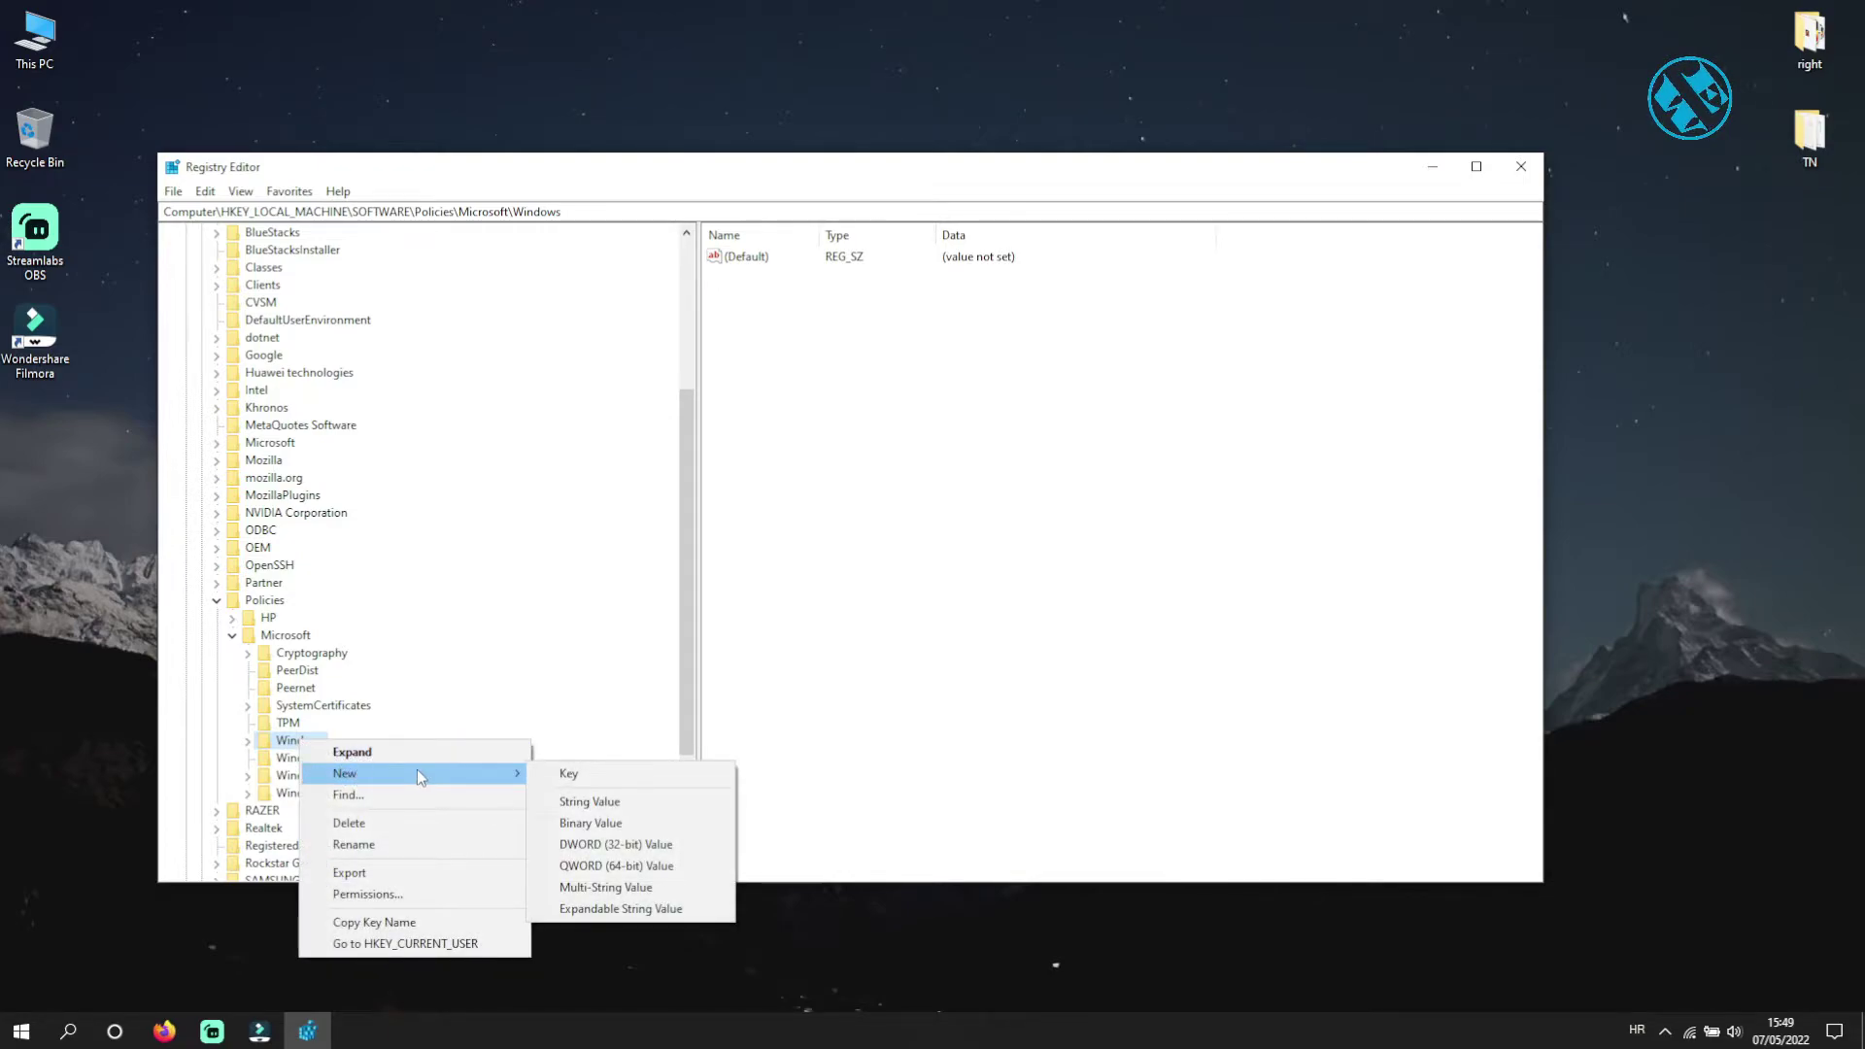
{"action": "left_click", "coordinate": [567, 778]}
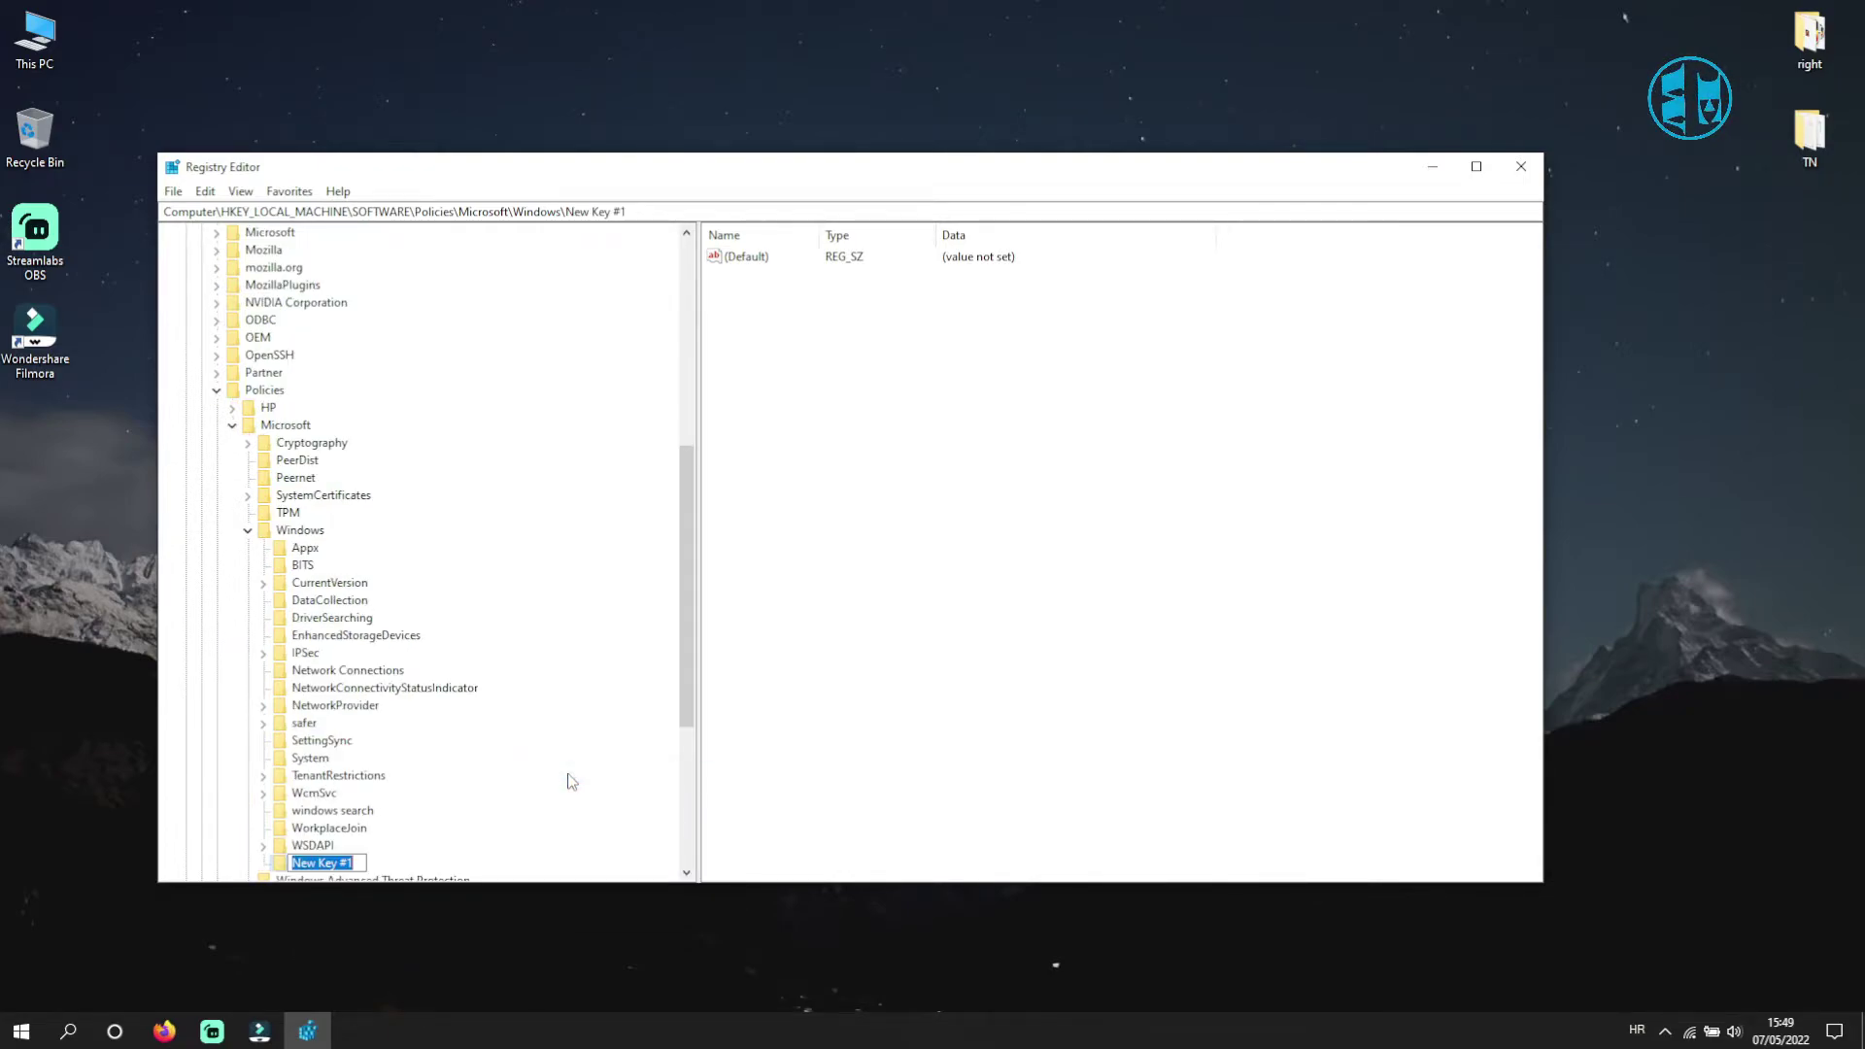
{"action": "type", "text": "Win"}
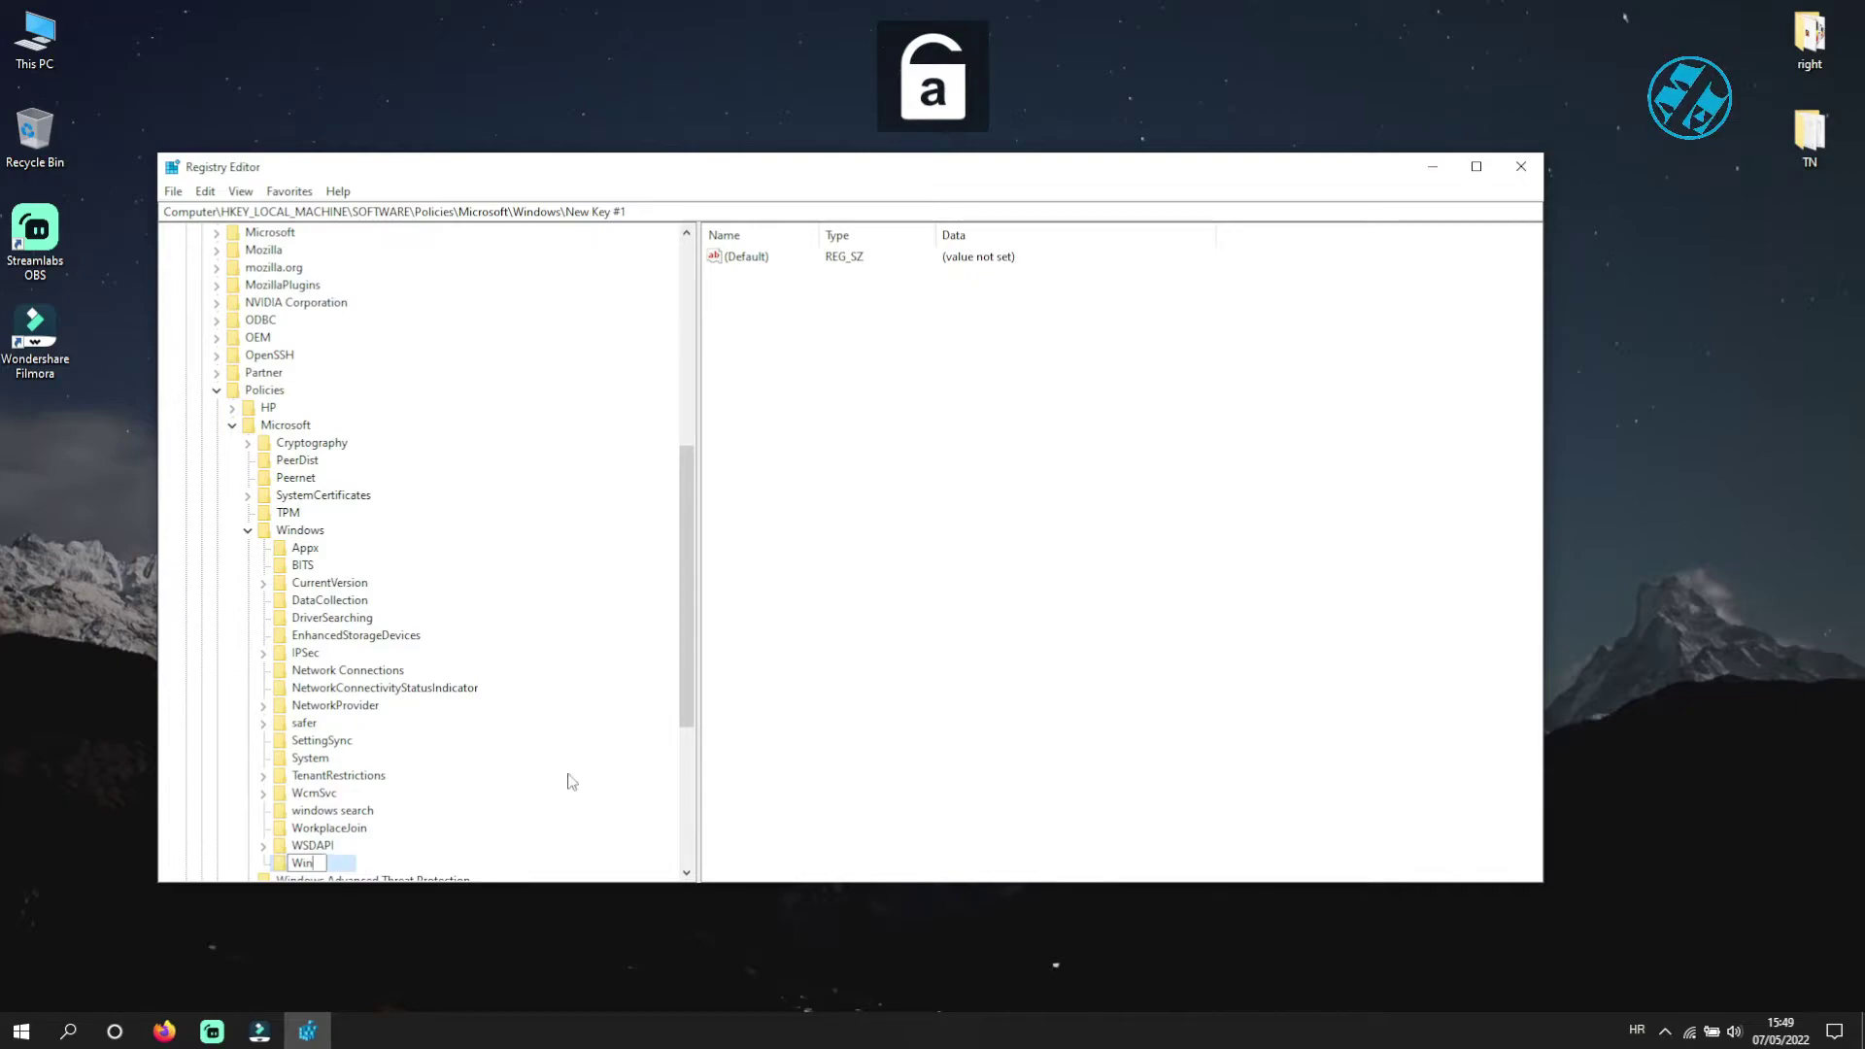
{"action": "type", "text": "dows S"}
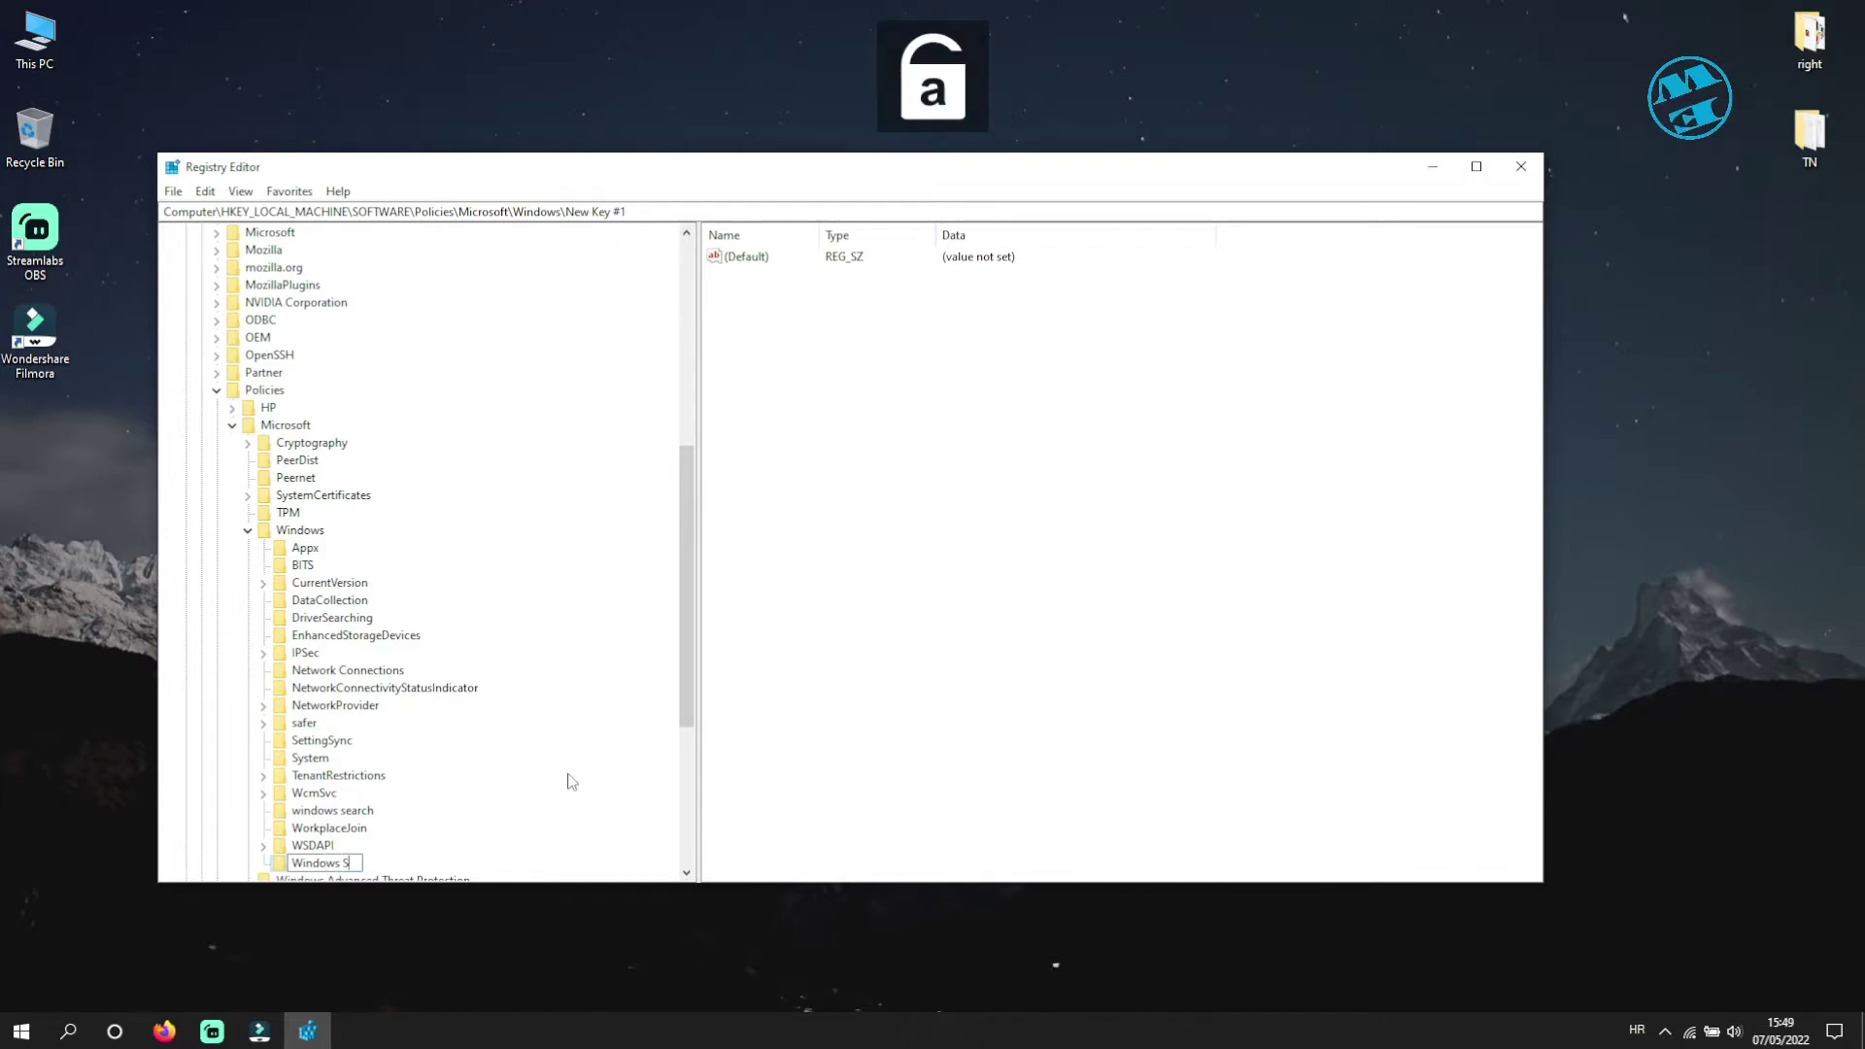
{"action": "type", "text": "earch"}
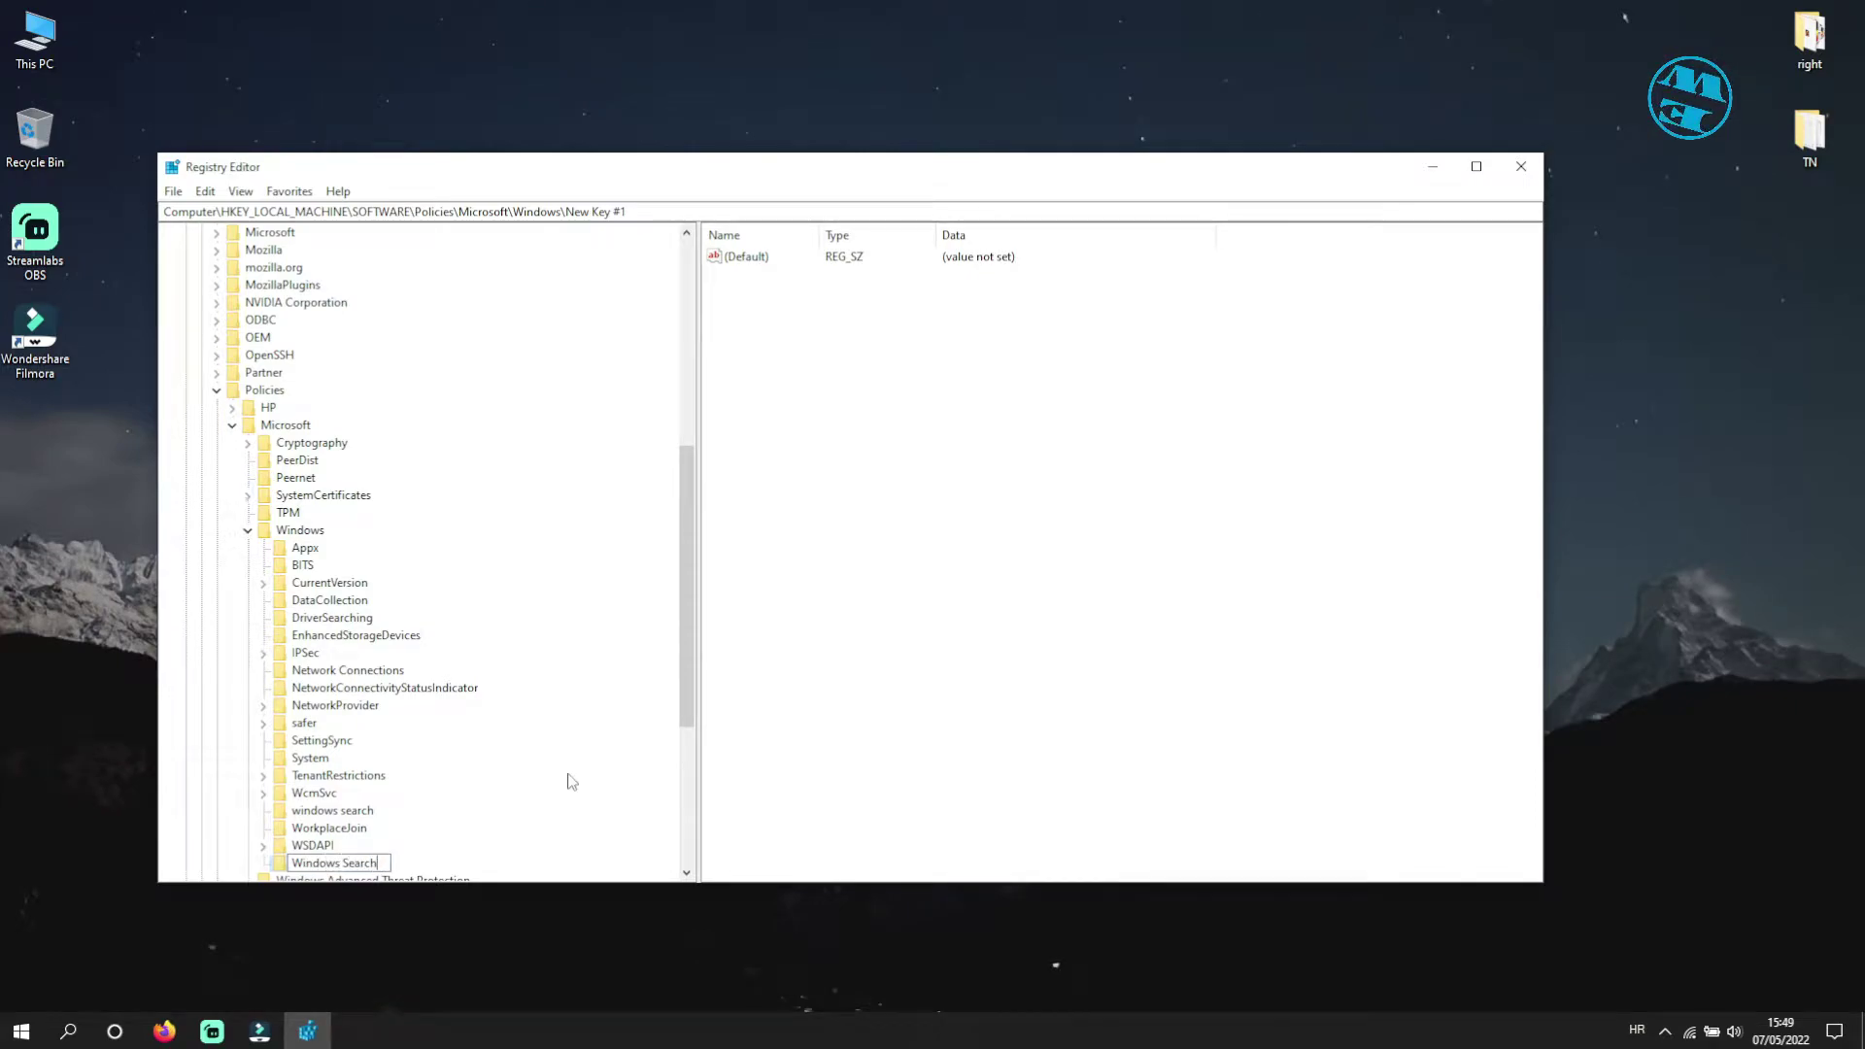
{"action": "key", "text": "Return"}
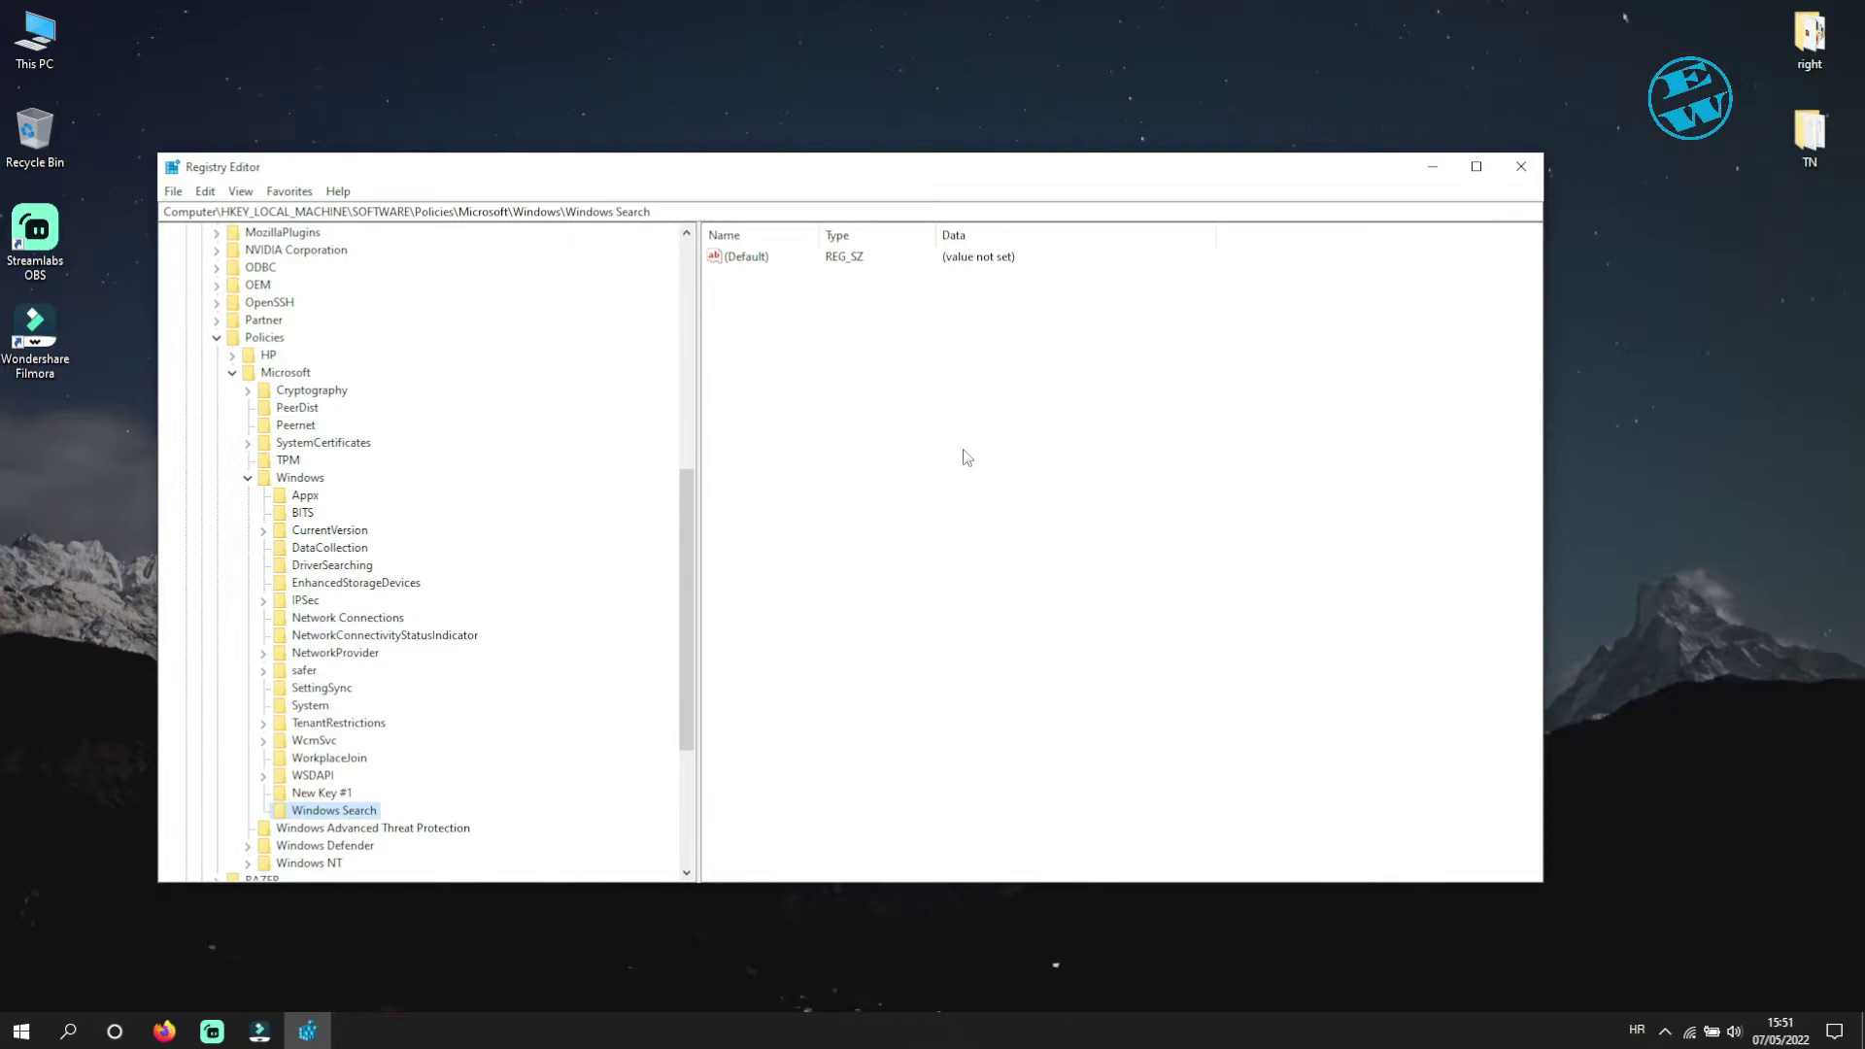
Add a 32-bit DWORD value named AllowCortana with data 0 in Windows Search.
{"action": "right_click", "coordinate": [905, 429]}
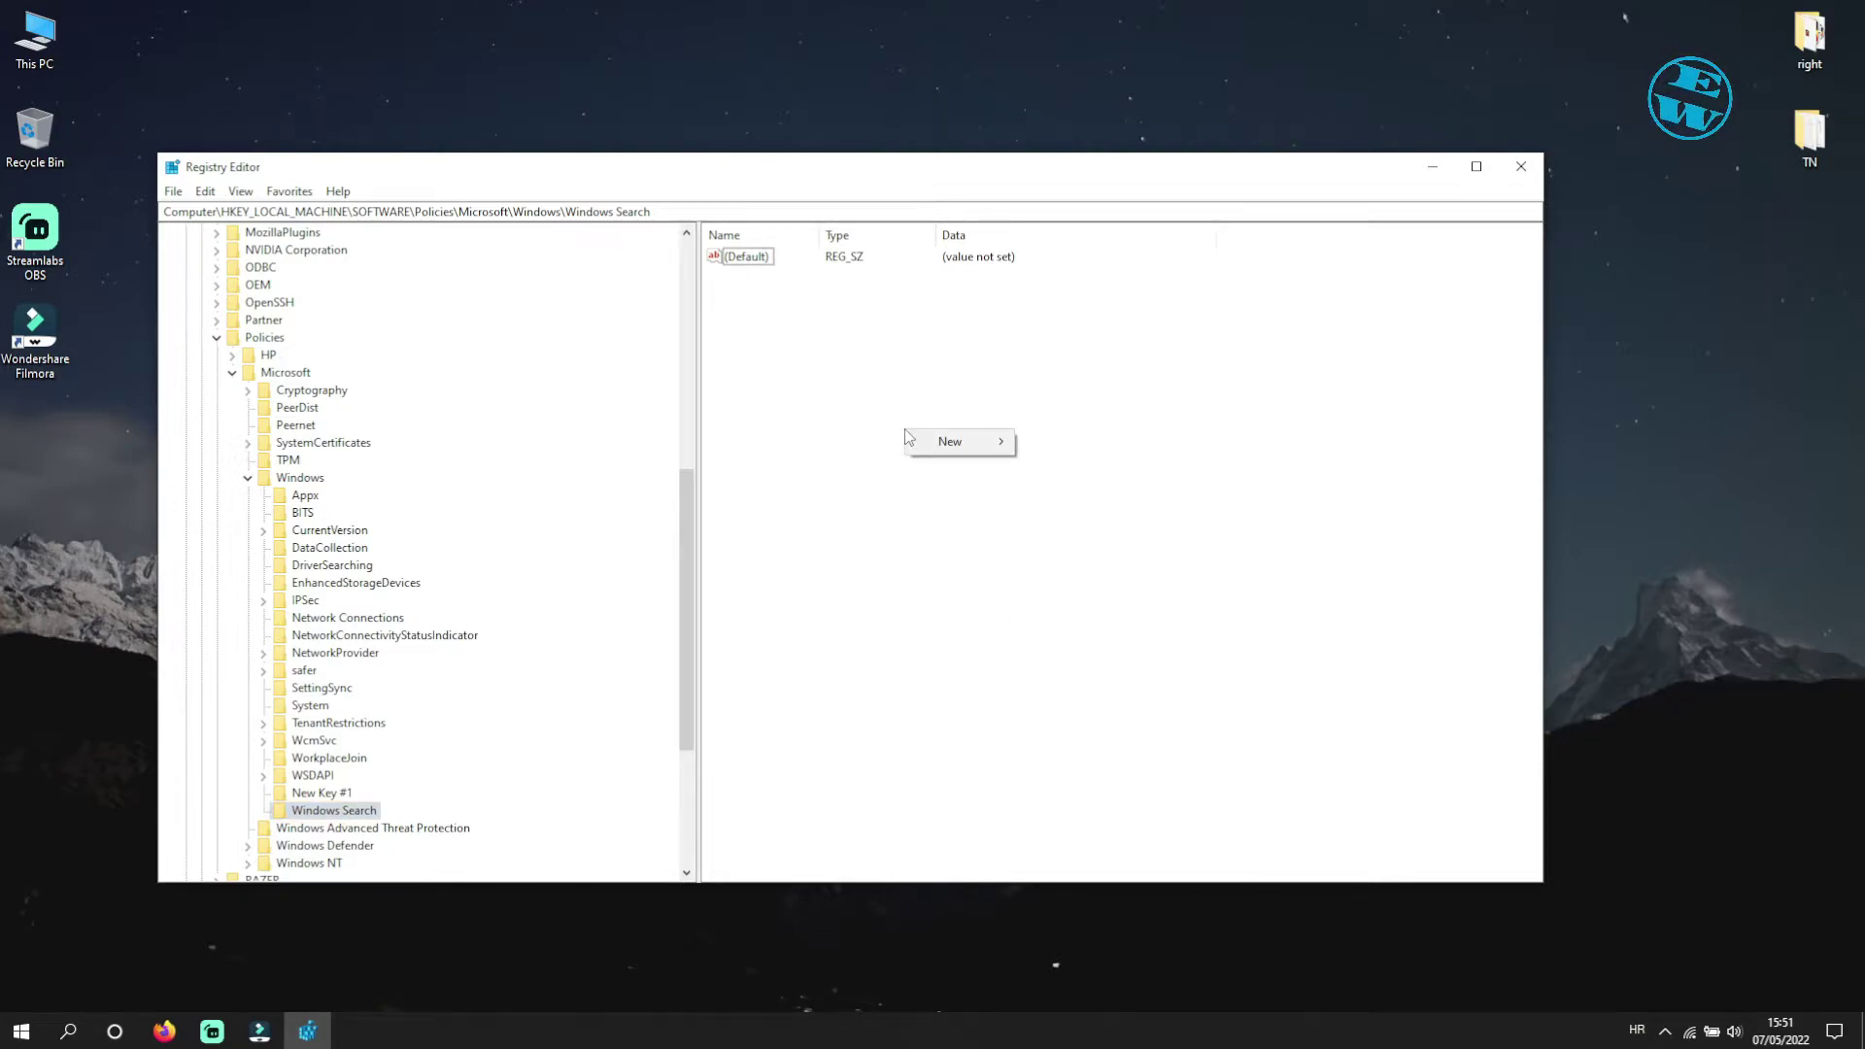
{"action": "mouse_move", "coordinate": [955, 442]}
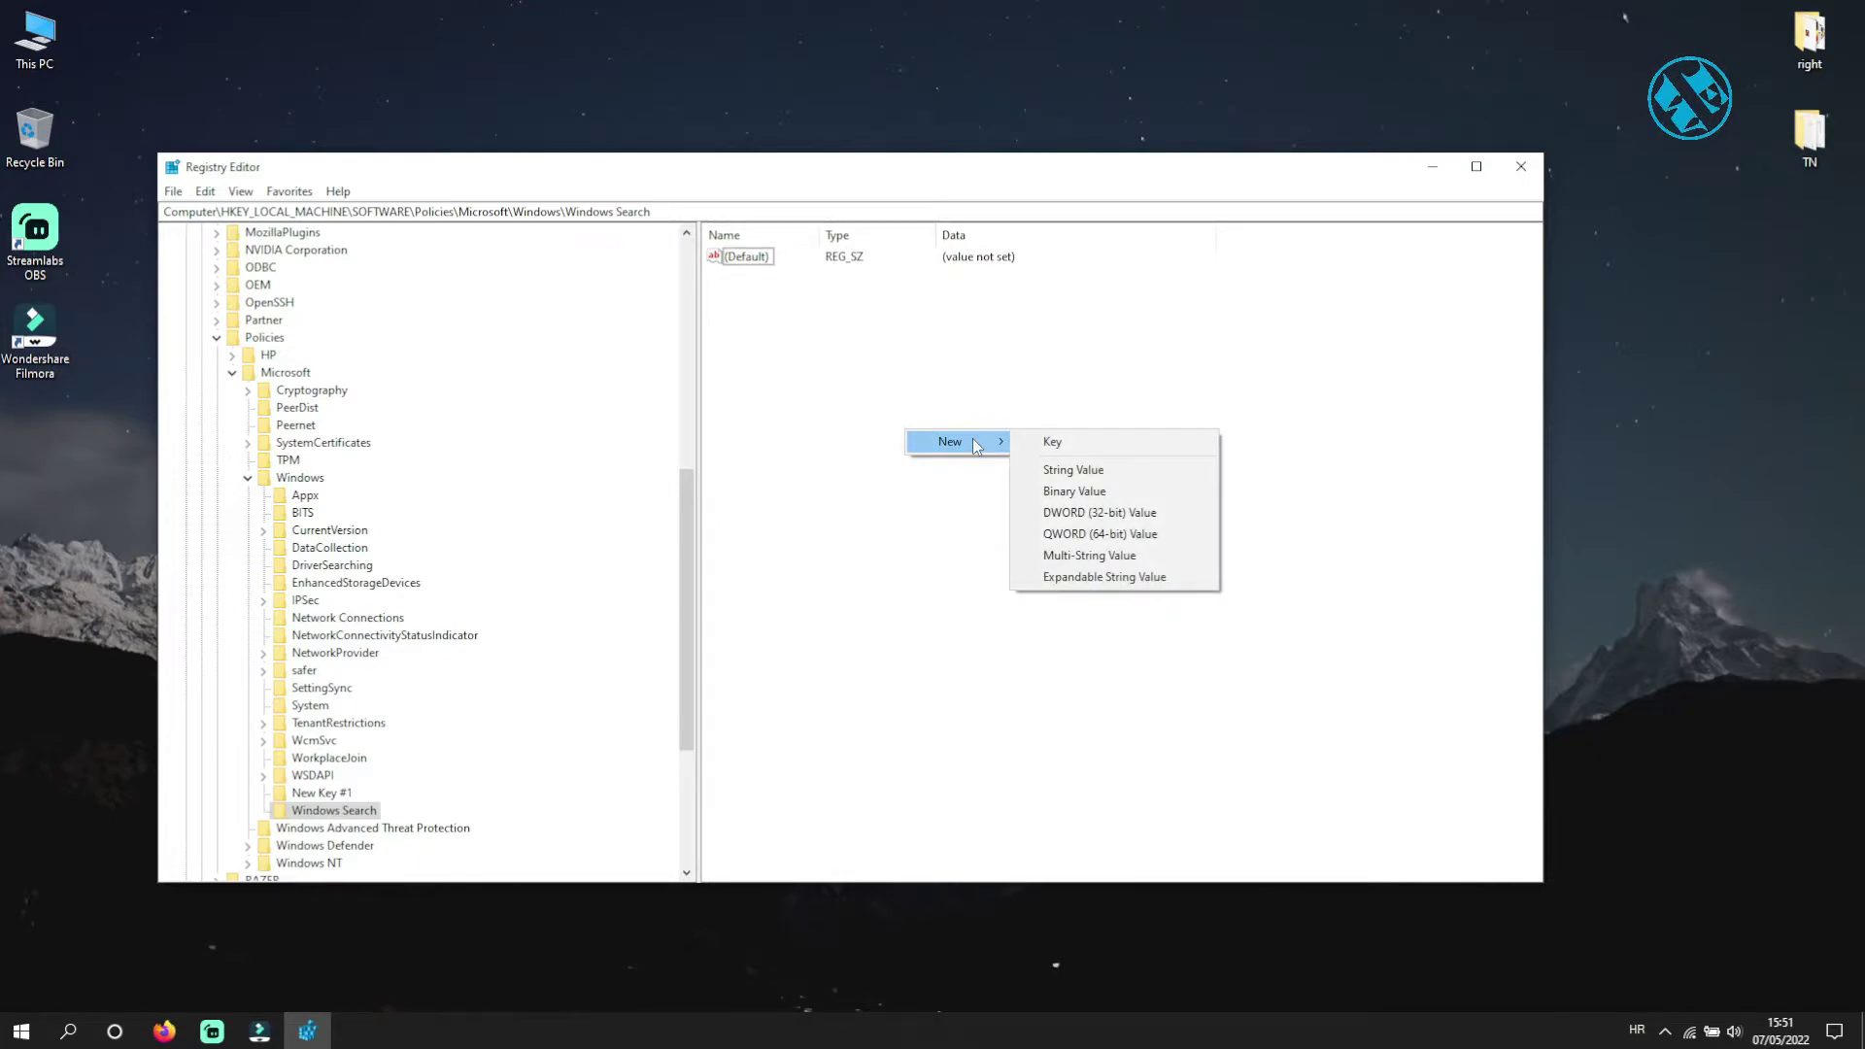
{"action": "left_click", "coordinate": [1118, 514]}
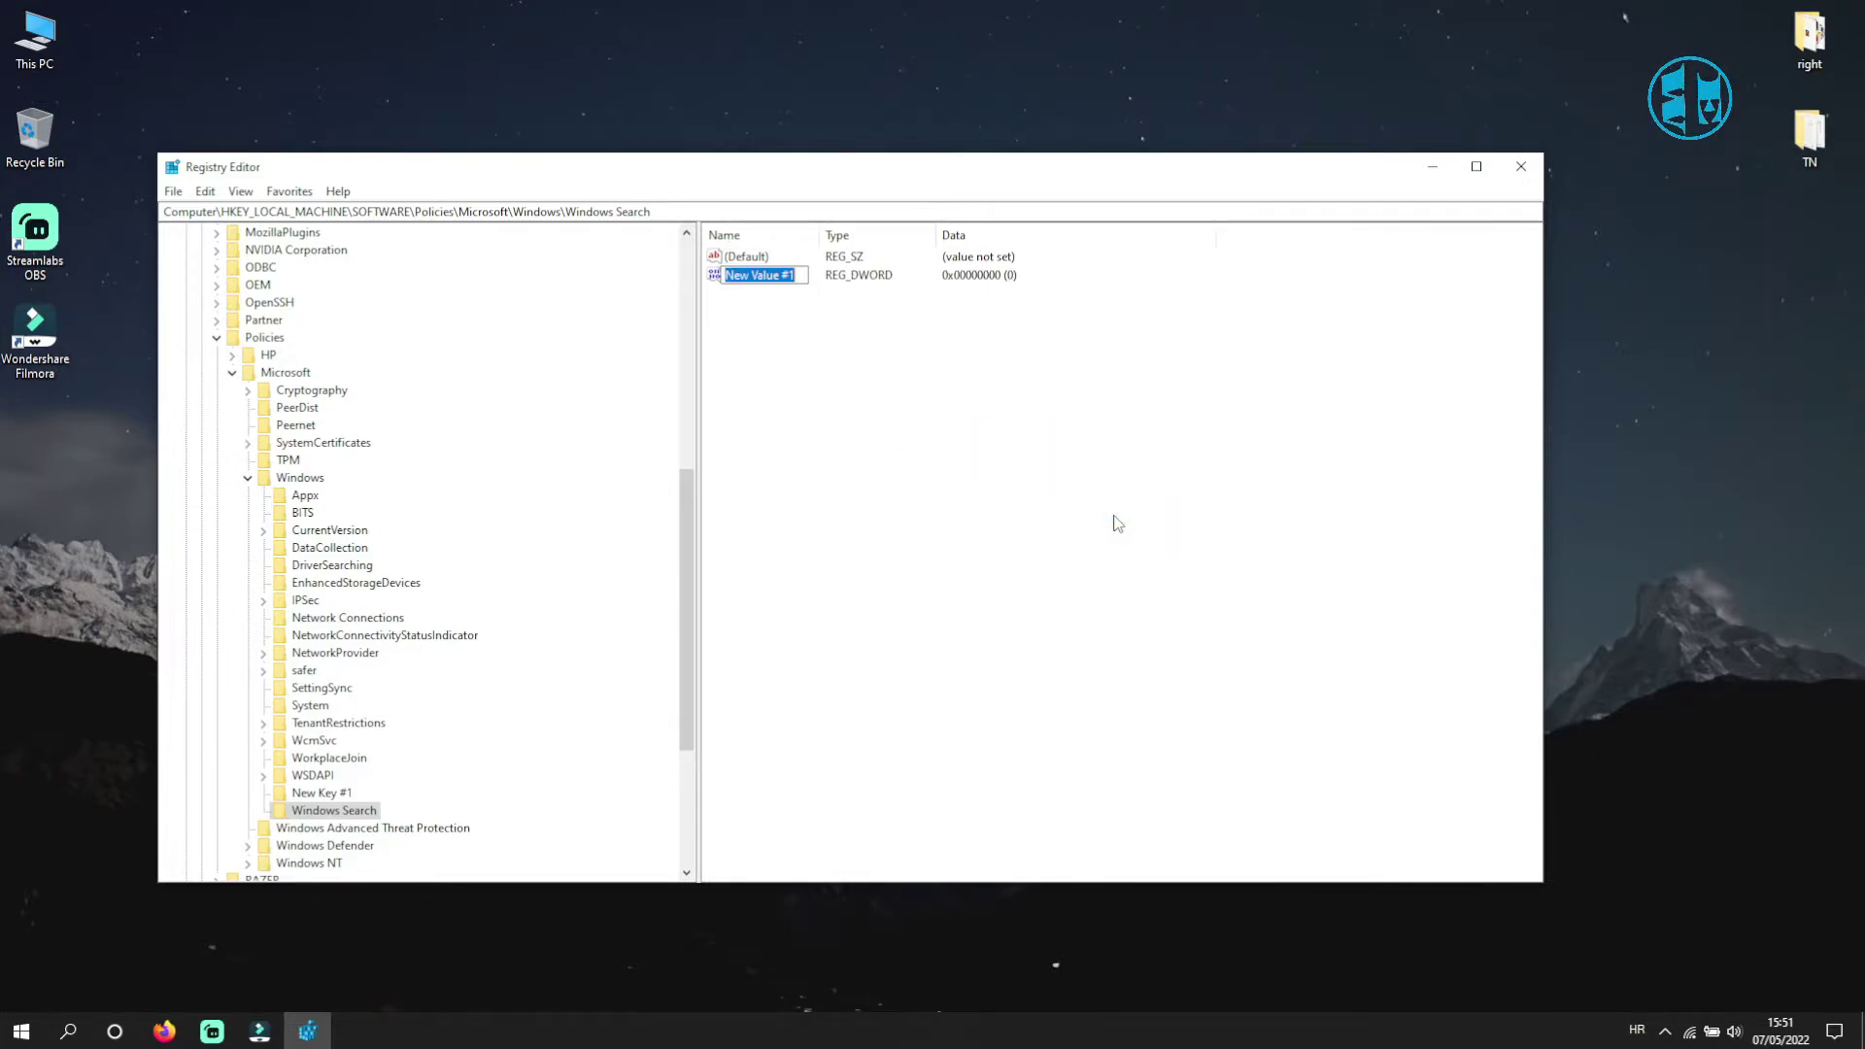
{"action": "key", "text": "Caps_Lock"}
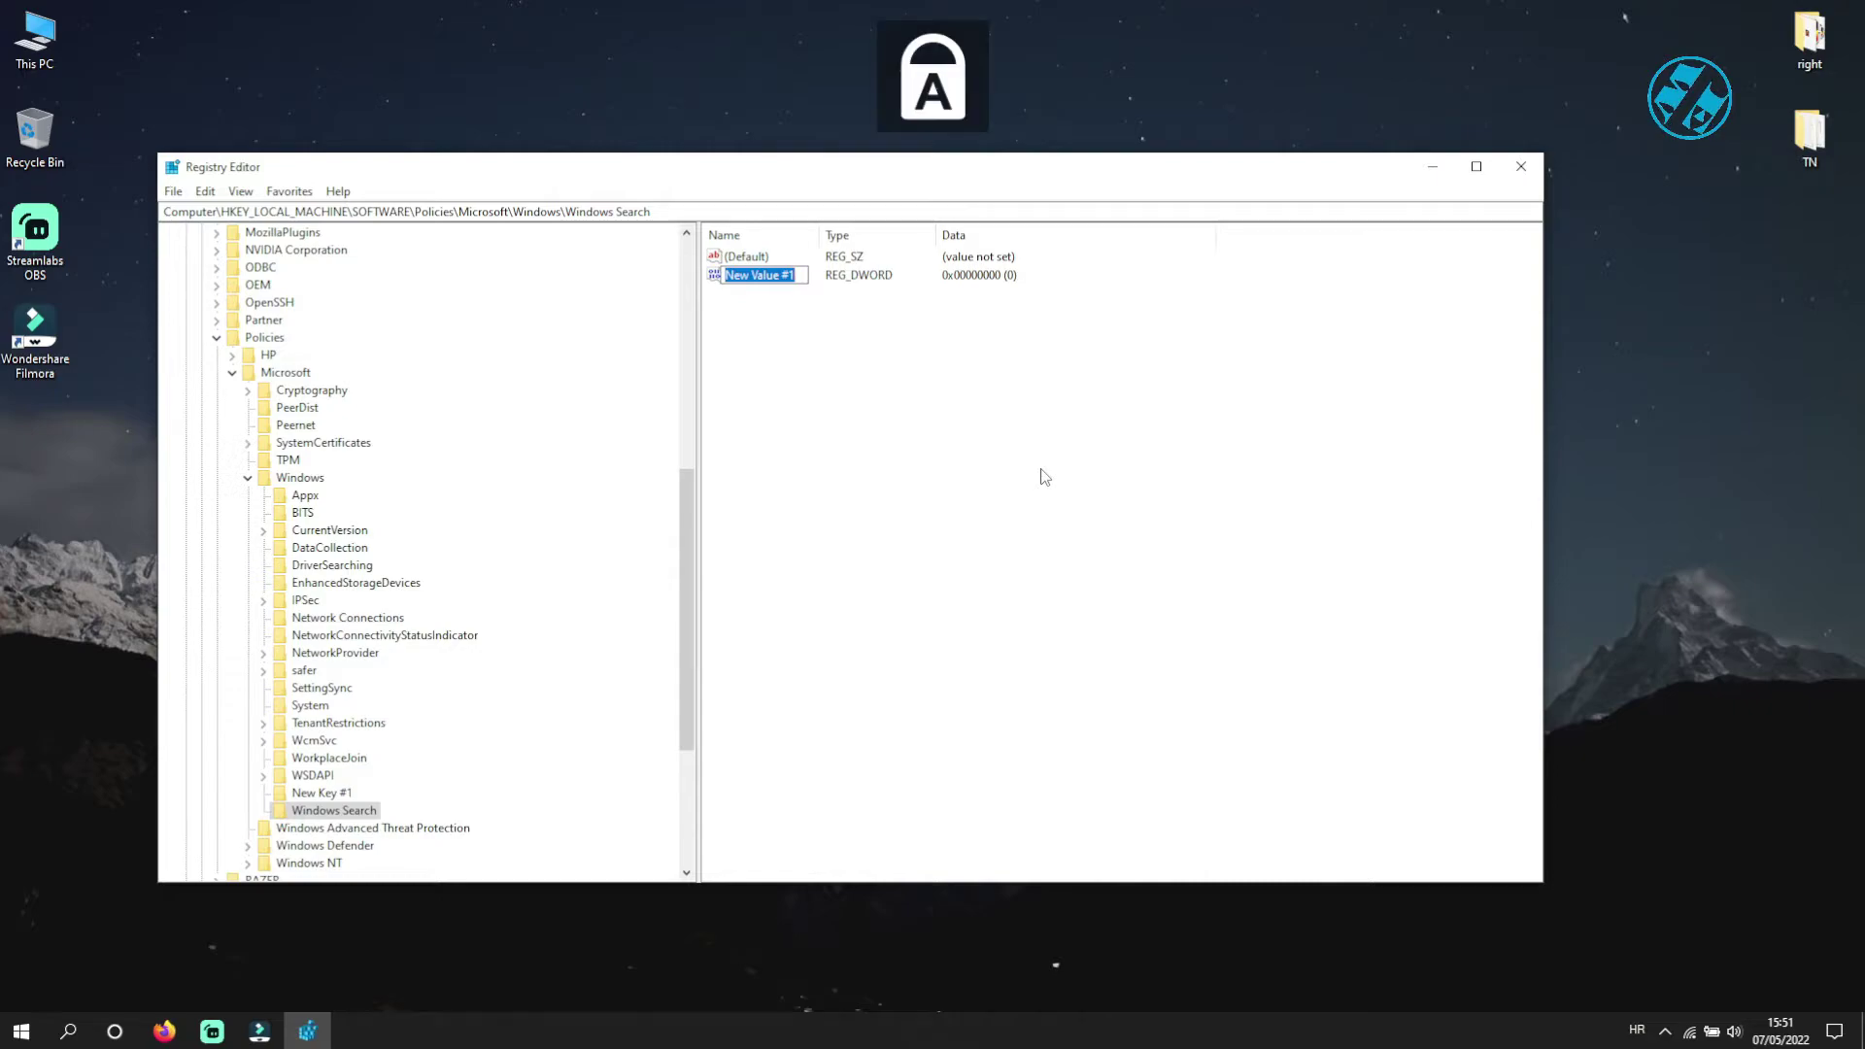
{"action": "type", "text": "A"}
{"action": "key", "text": "Caps_Lock"}
{"action": "type", "text": "llow"}
{"action": "key", "text": "Caps_Lock"}
{"action": "type", "text": "Co"}
{"action": "key", "text": "Caps_Lock"}
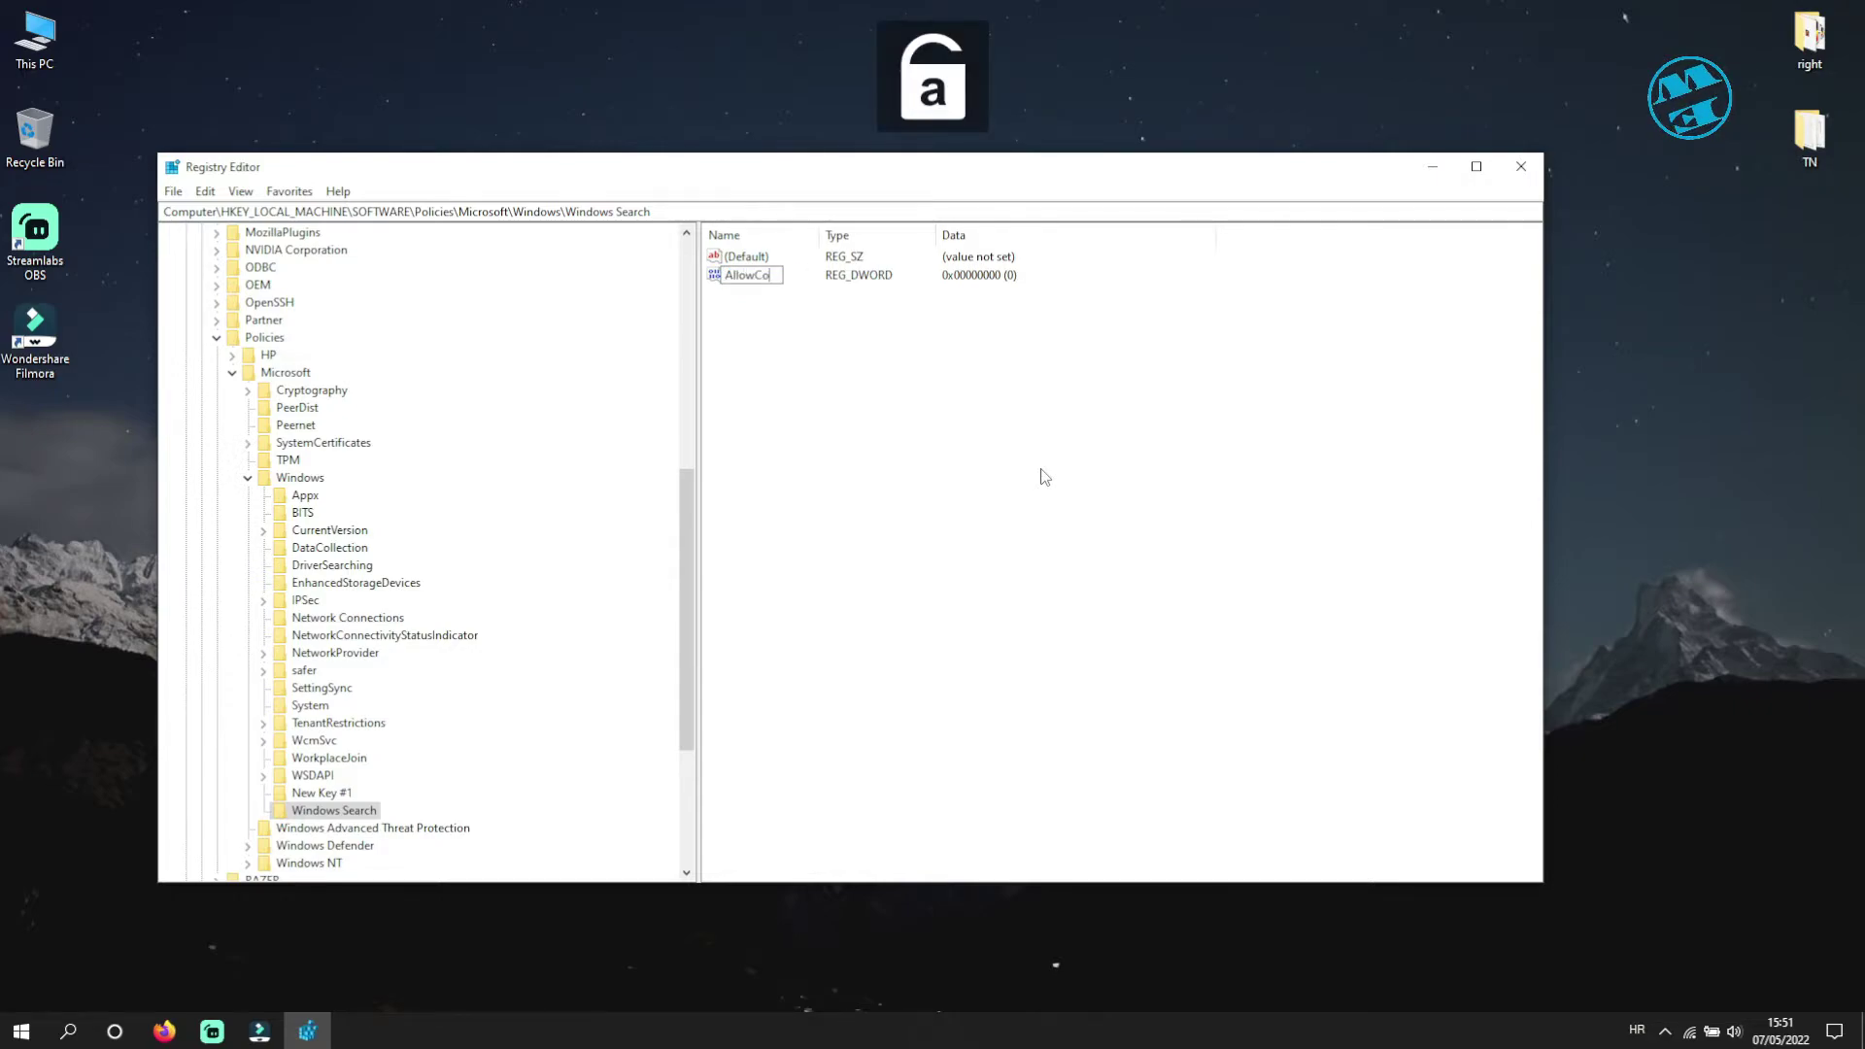
{"action": "type", "text": "rtana"}
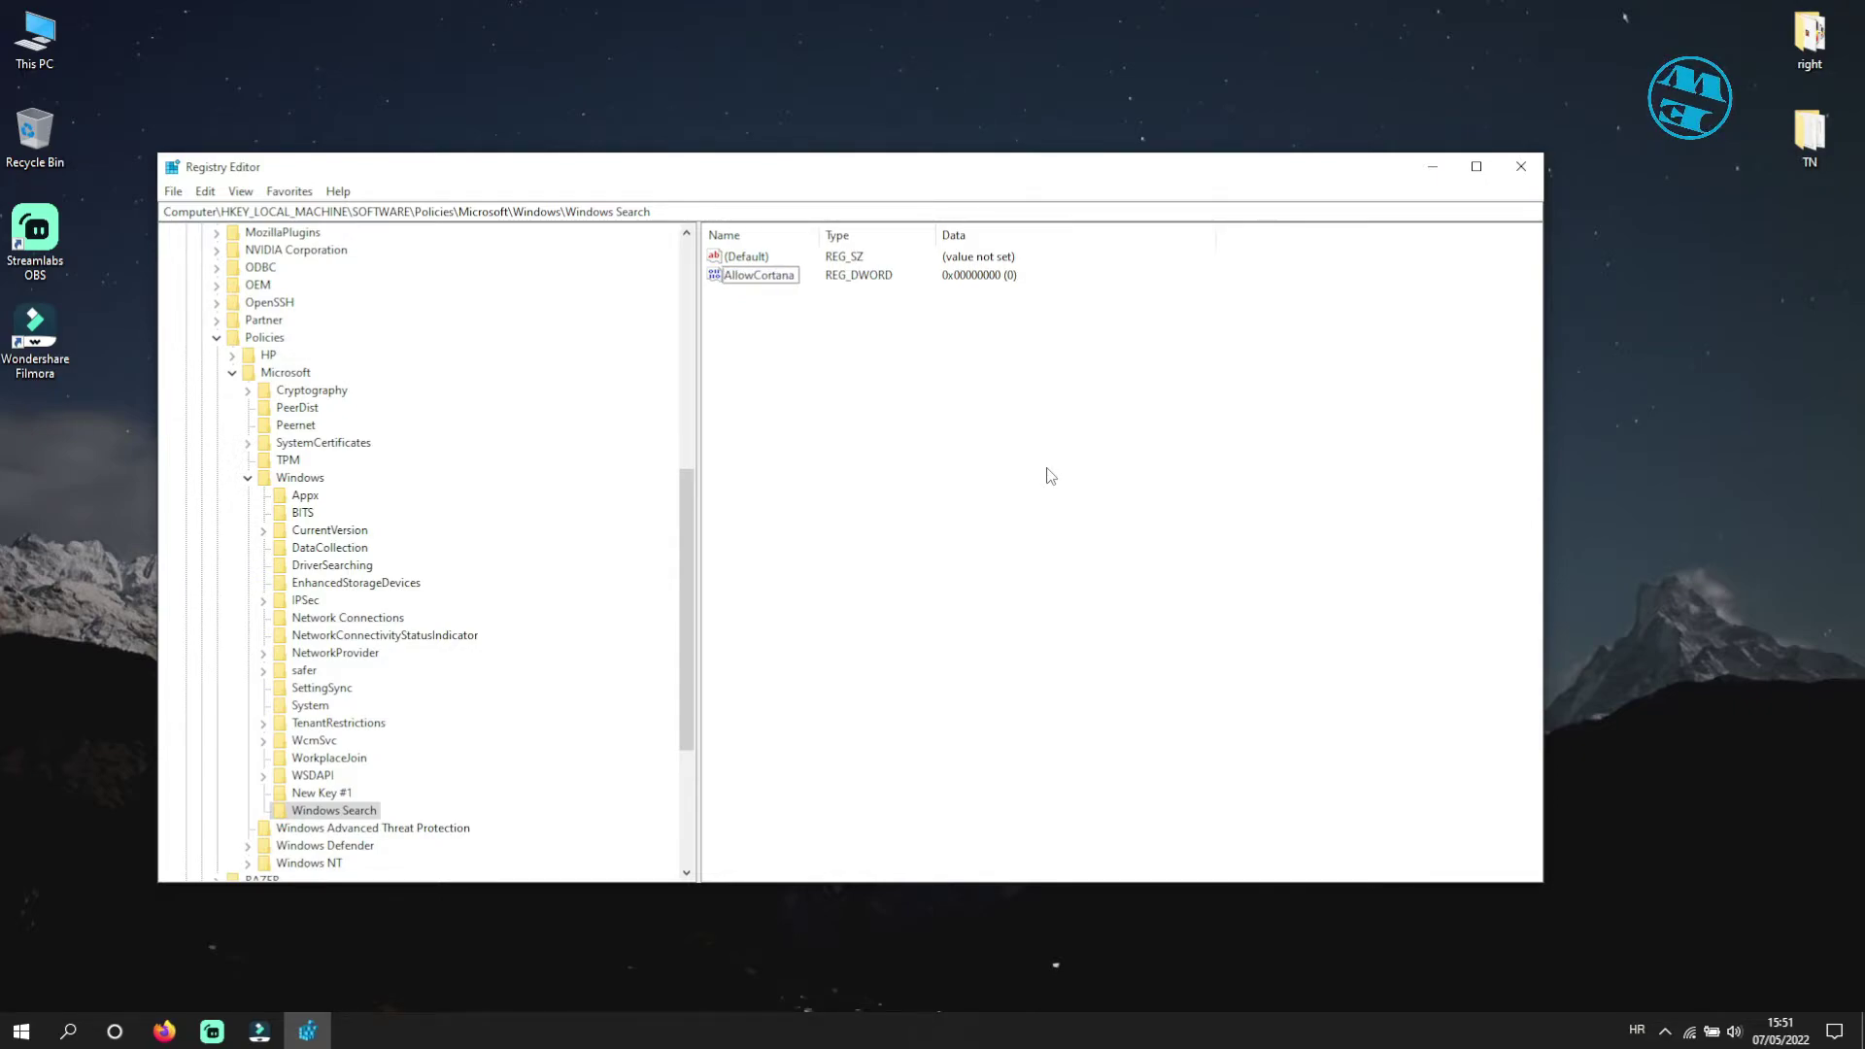
{"action": "key", "text": "Return"}
{"action": "double_click", "coordinate": [761, 276]}
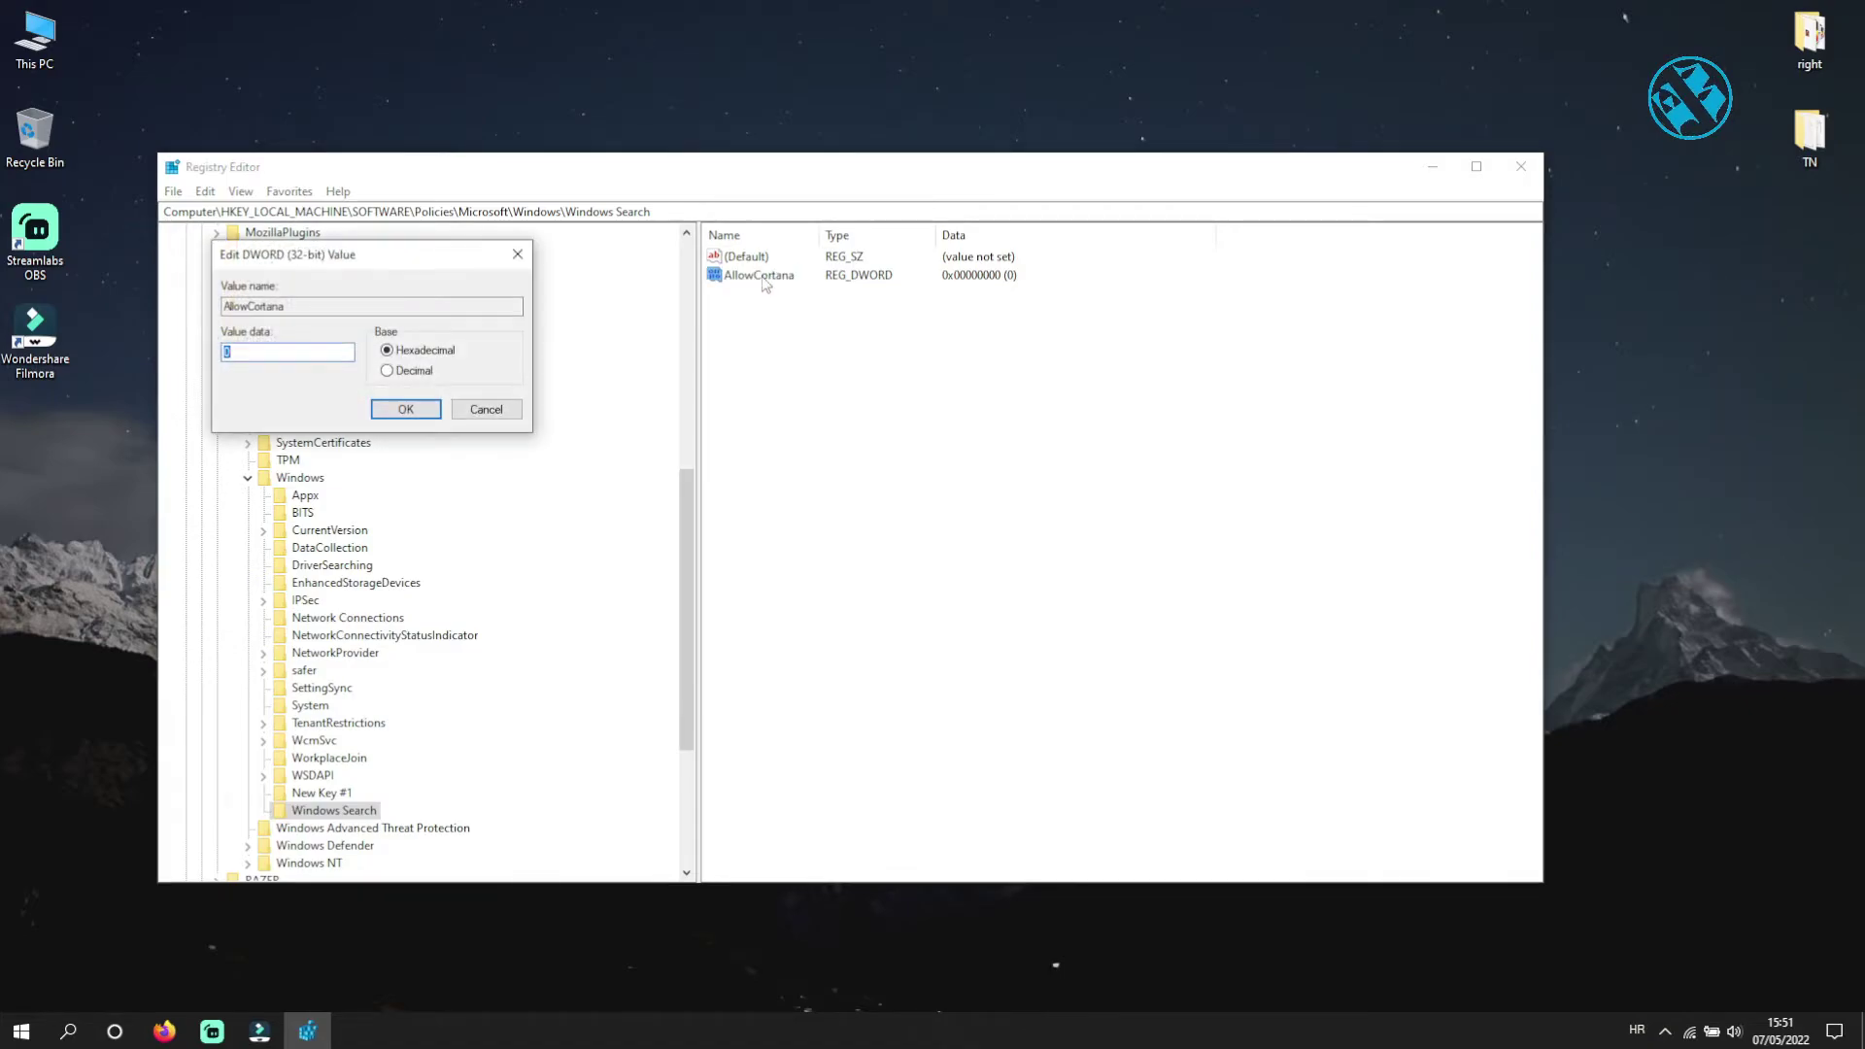
{"action": "left_click", "coordinate": [407, 409]}
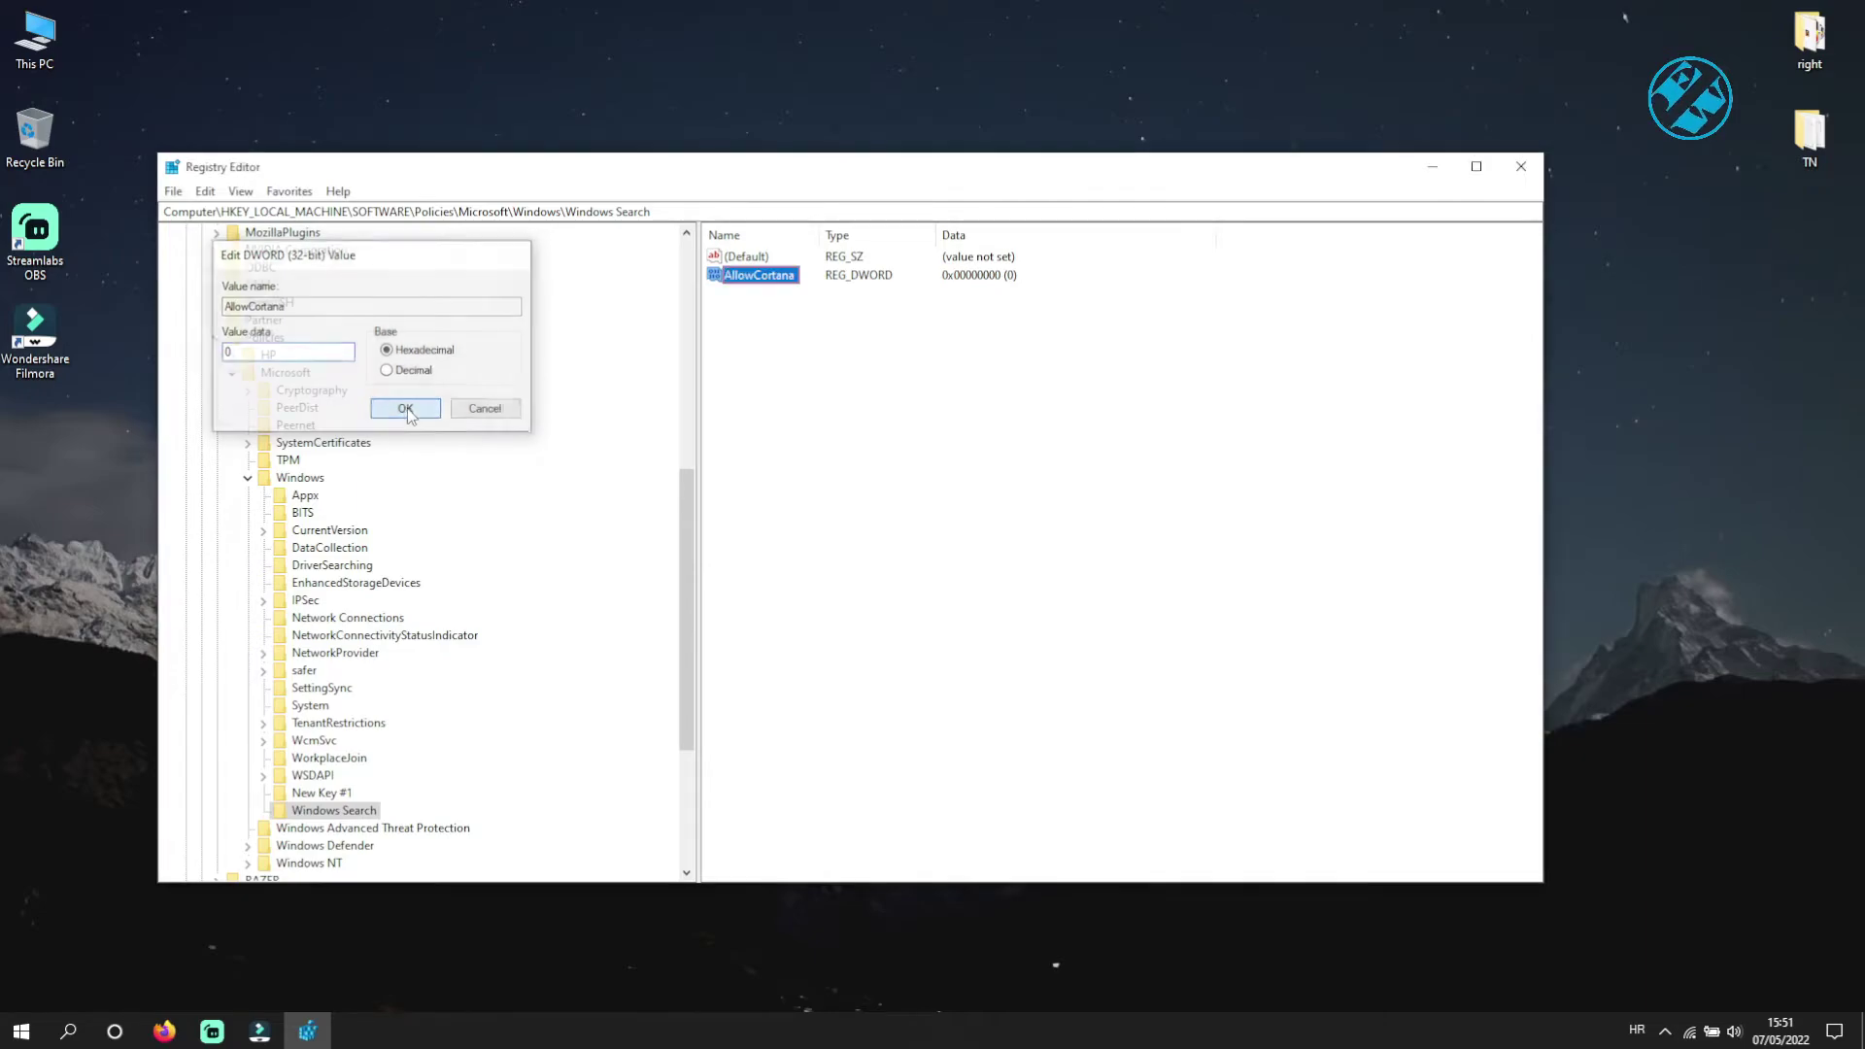
{"action": "left_click", "coordinate": [920, 409]}
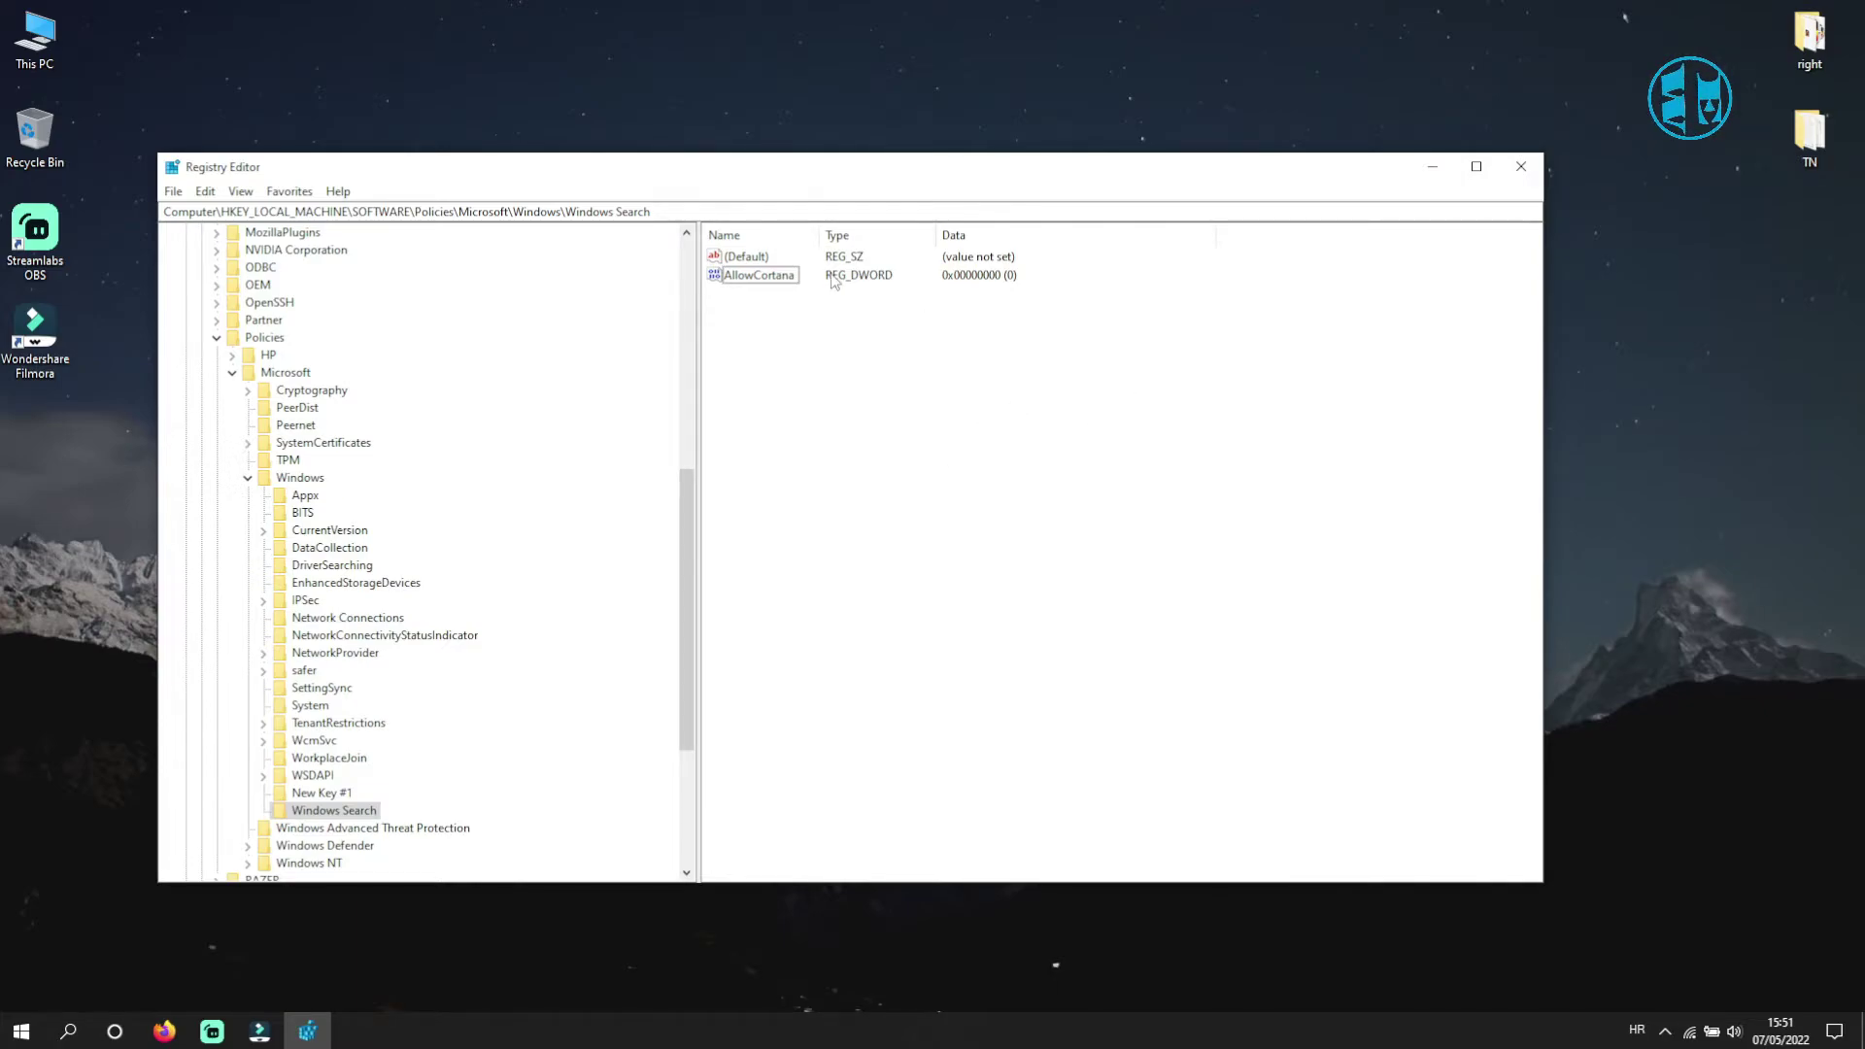
Delete the AllowCortana value, confirm with Yes, and close Registry Editor.
{"action": "left_click", "coordinate": [737, 280]}
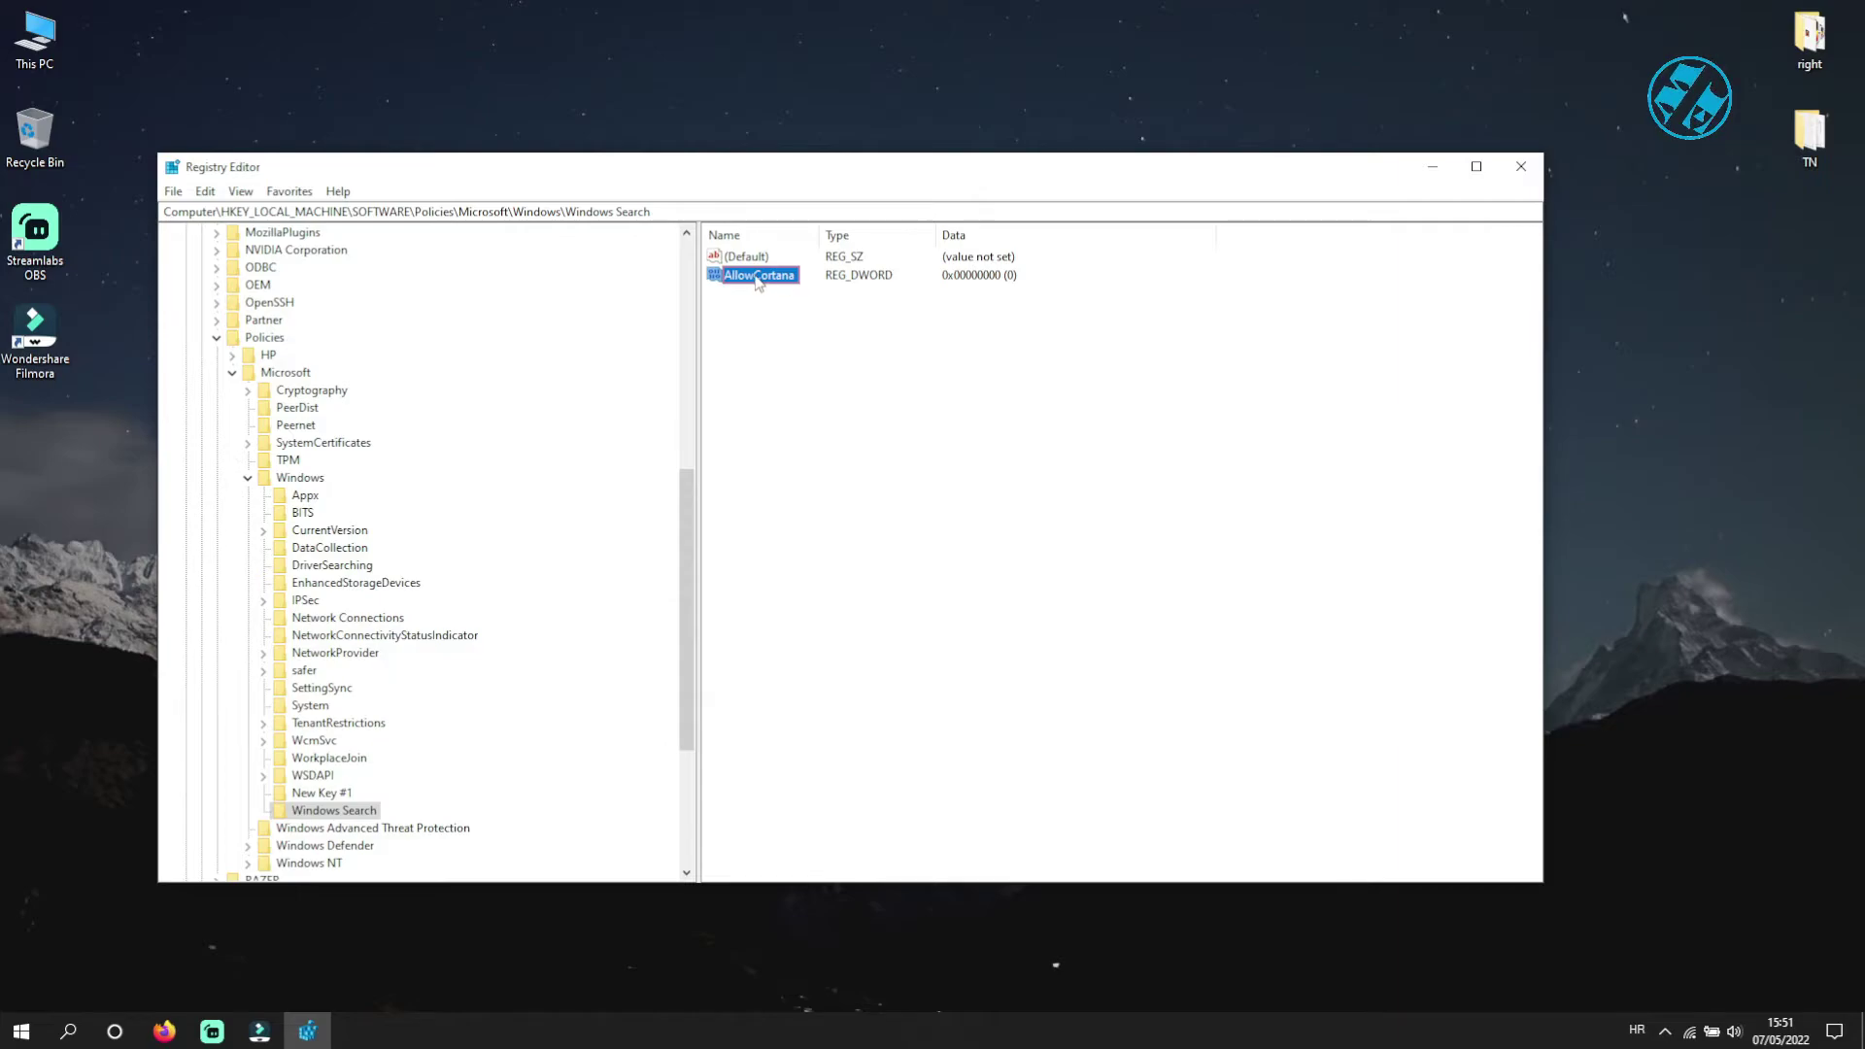
{"action": "right_click", "coordinate": [756, 276]}
{"action": "left_click", "coordinate": [821, 340]}
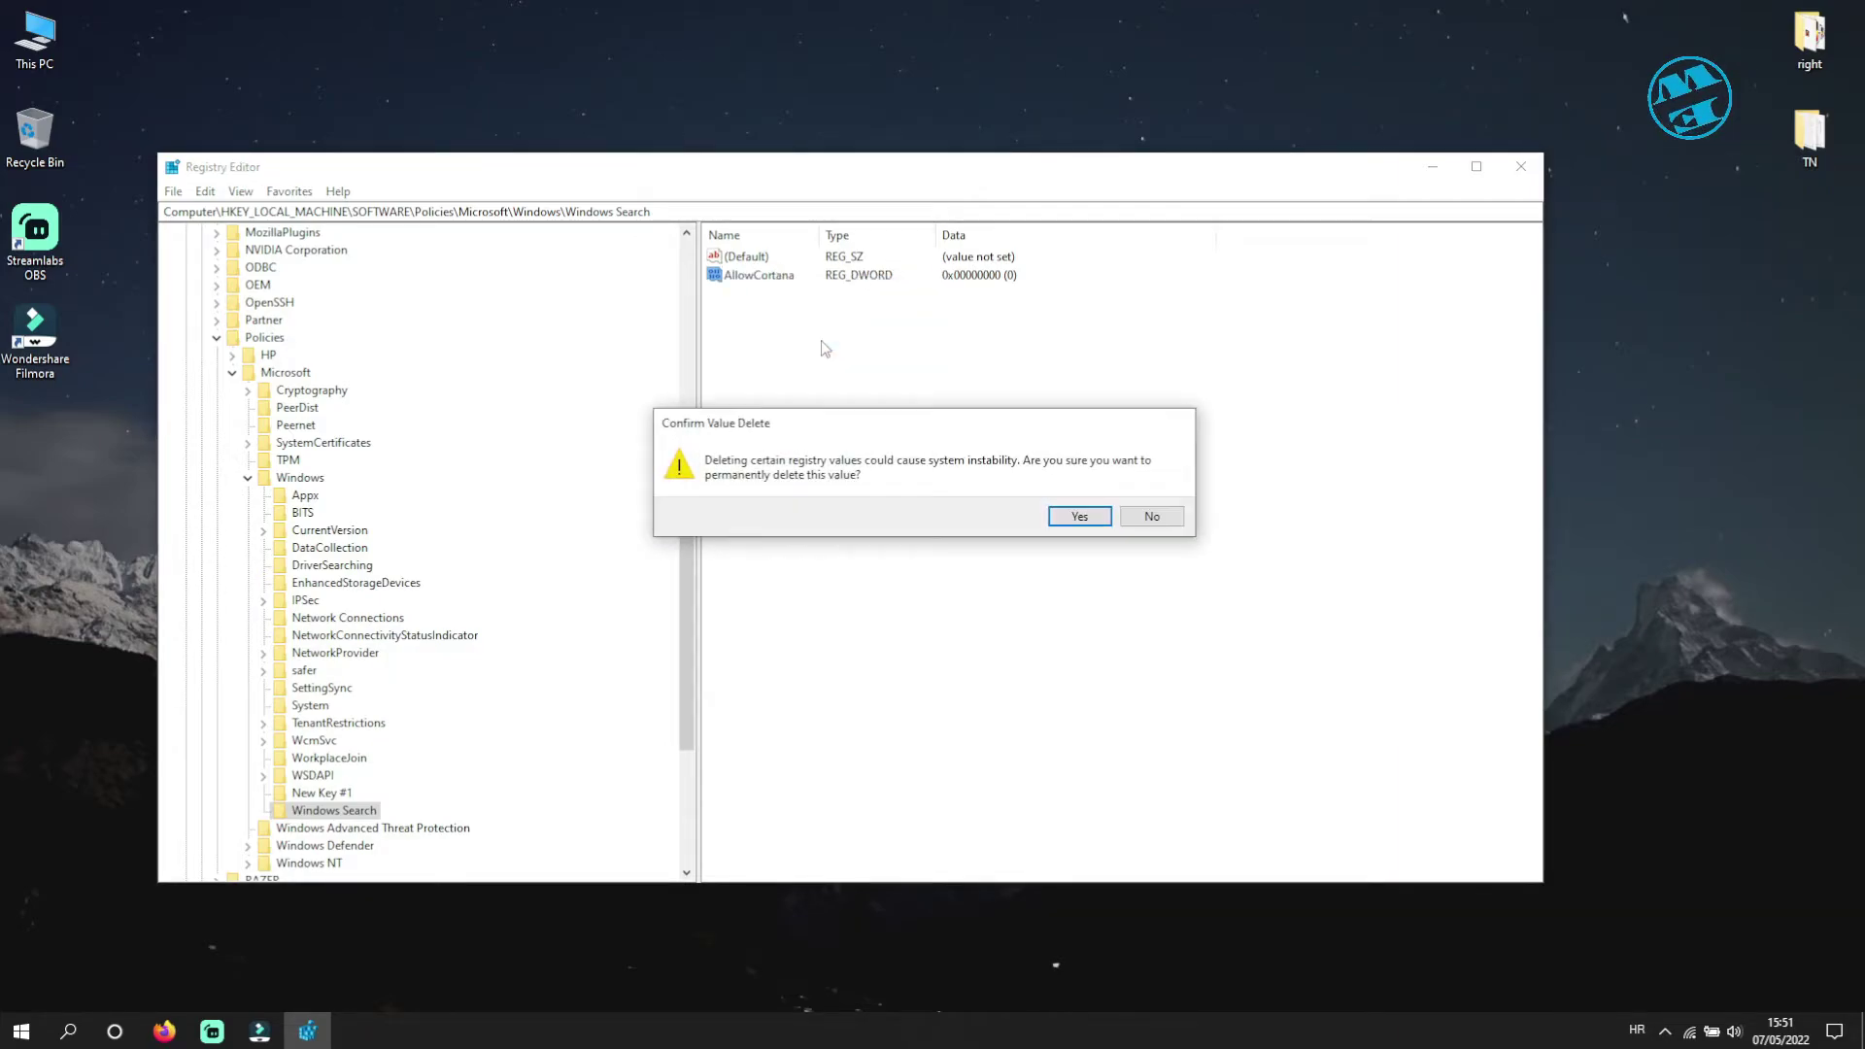
{"action": "left_click", "coordinate": [1082, 520]}
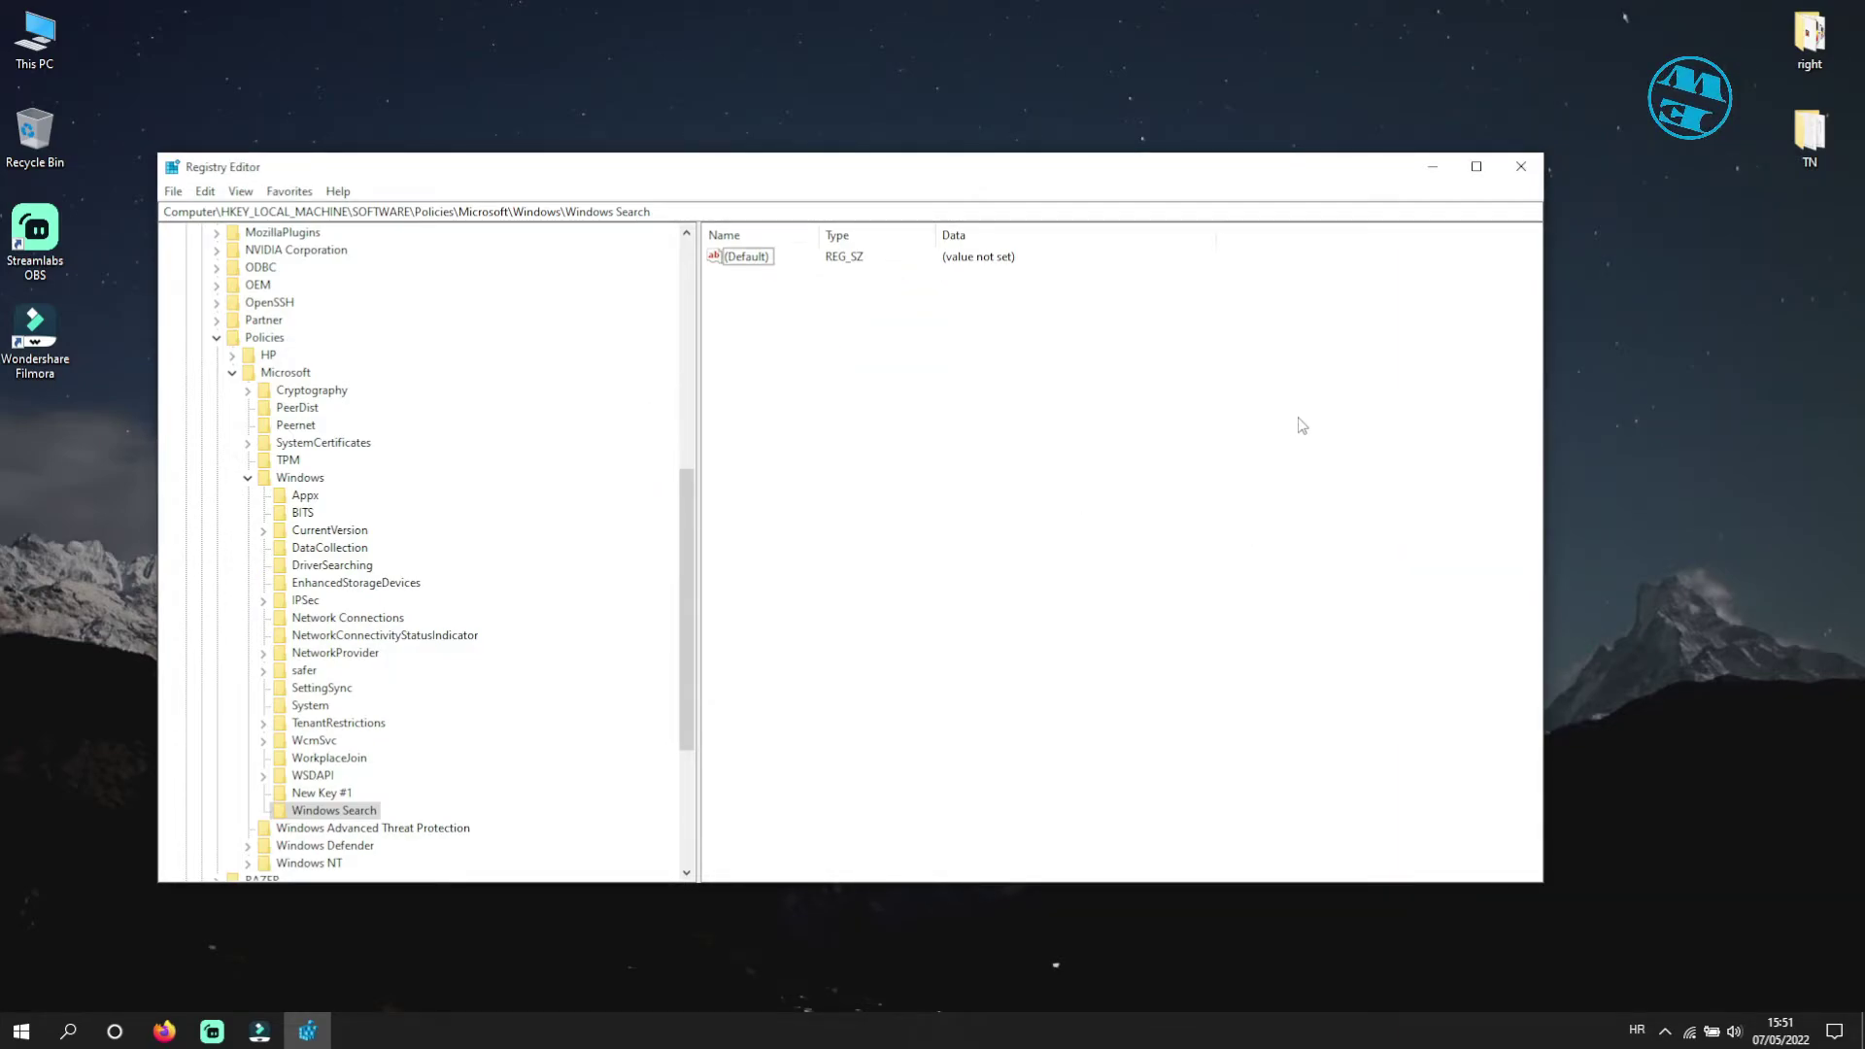
{"action": "left_click", "coordinate": [1521, 167]}
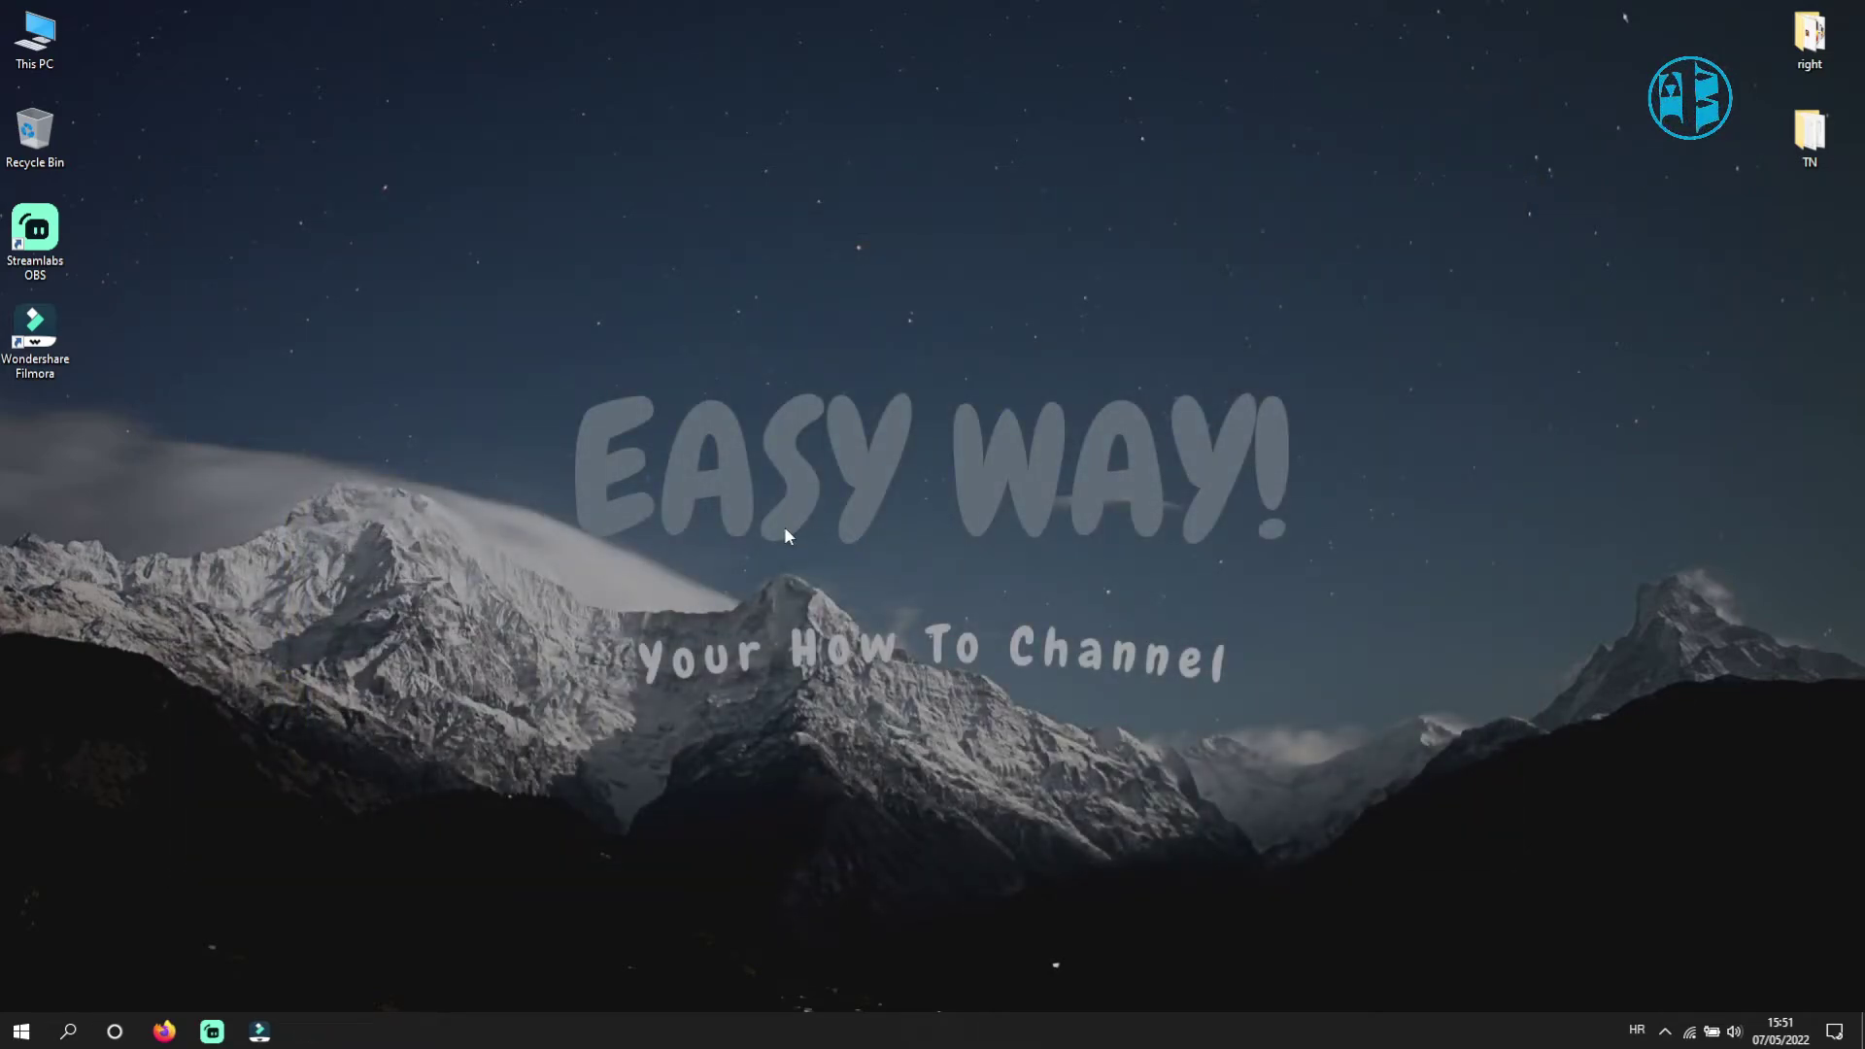
Search Windows for 'edit' and launch Edit group policy from the results.
{"action": "right_click", "coordinate": [20, 1032]}
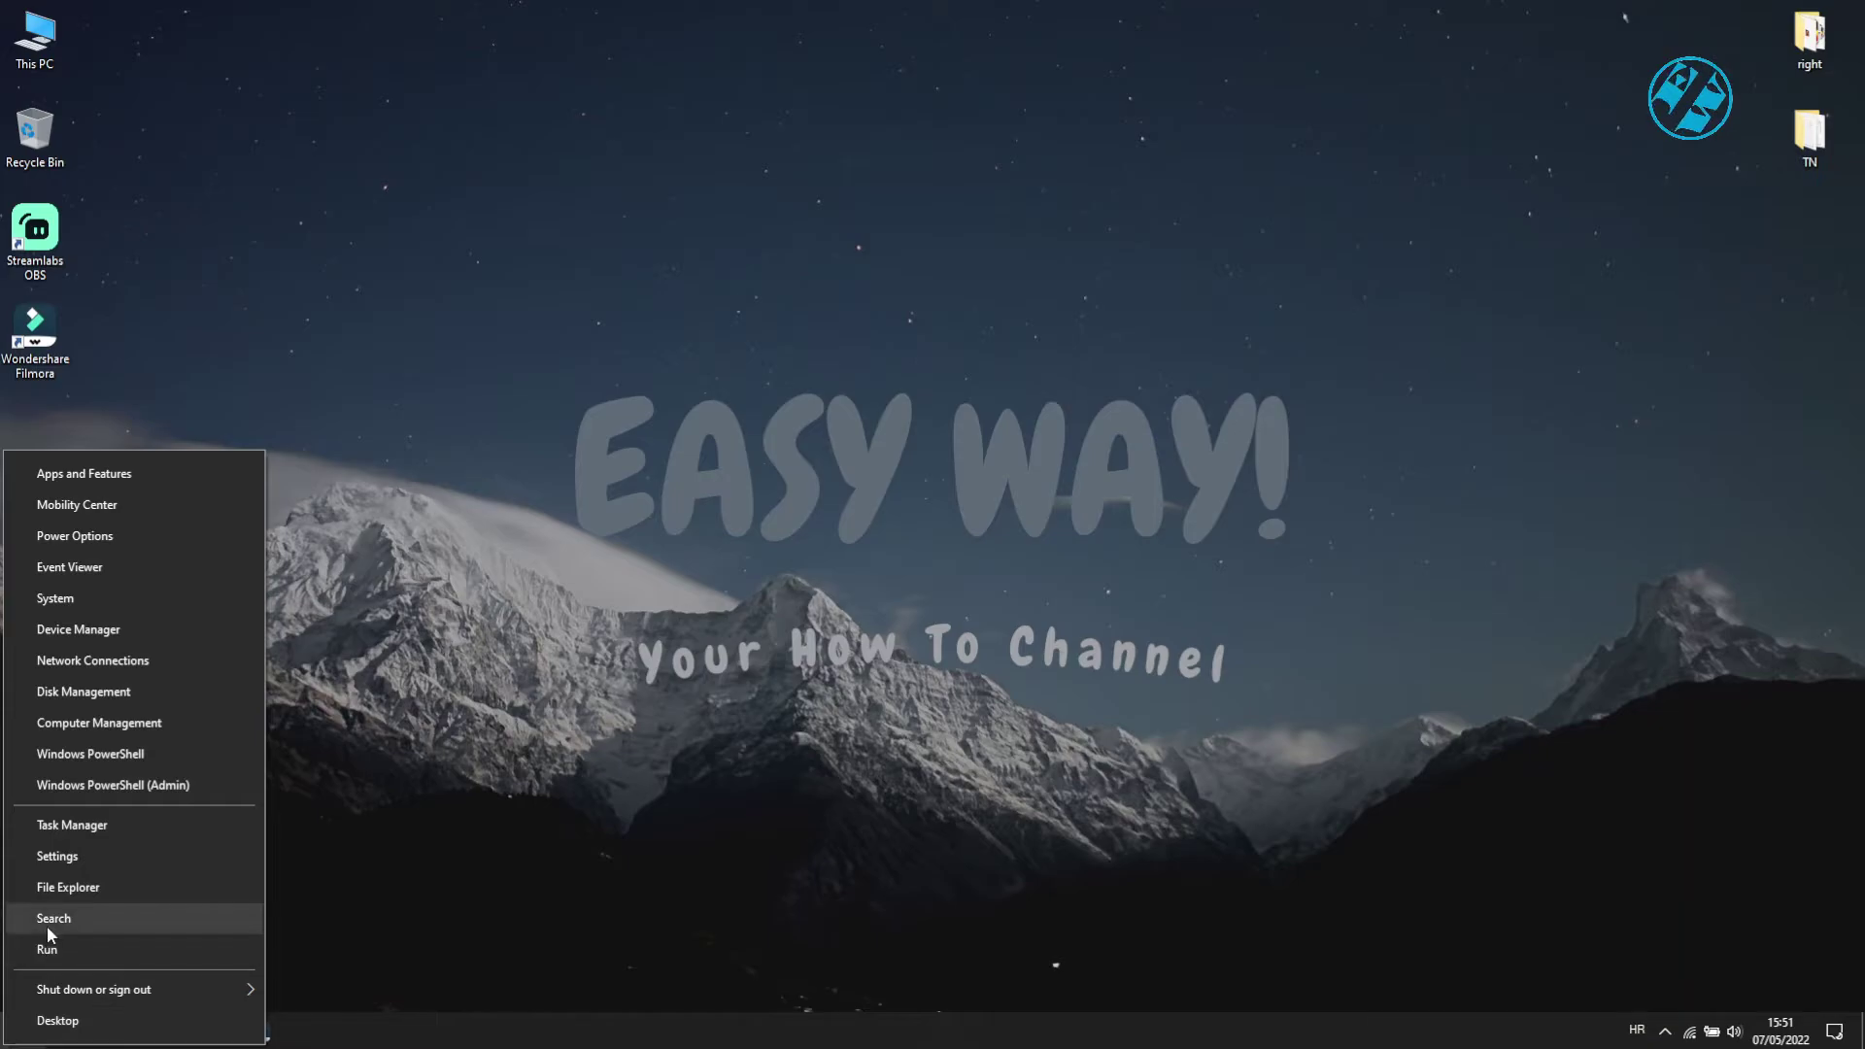
{"action": "left_click", "coordinate": [51, 921]}
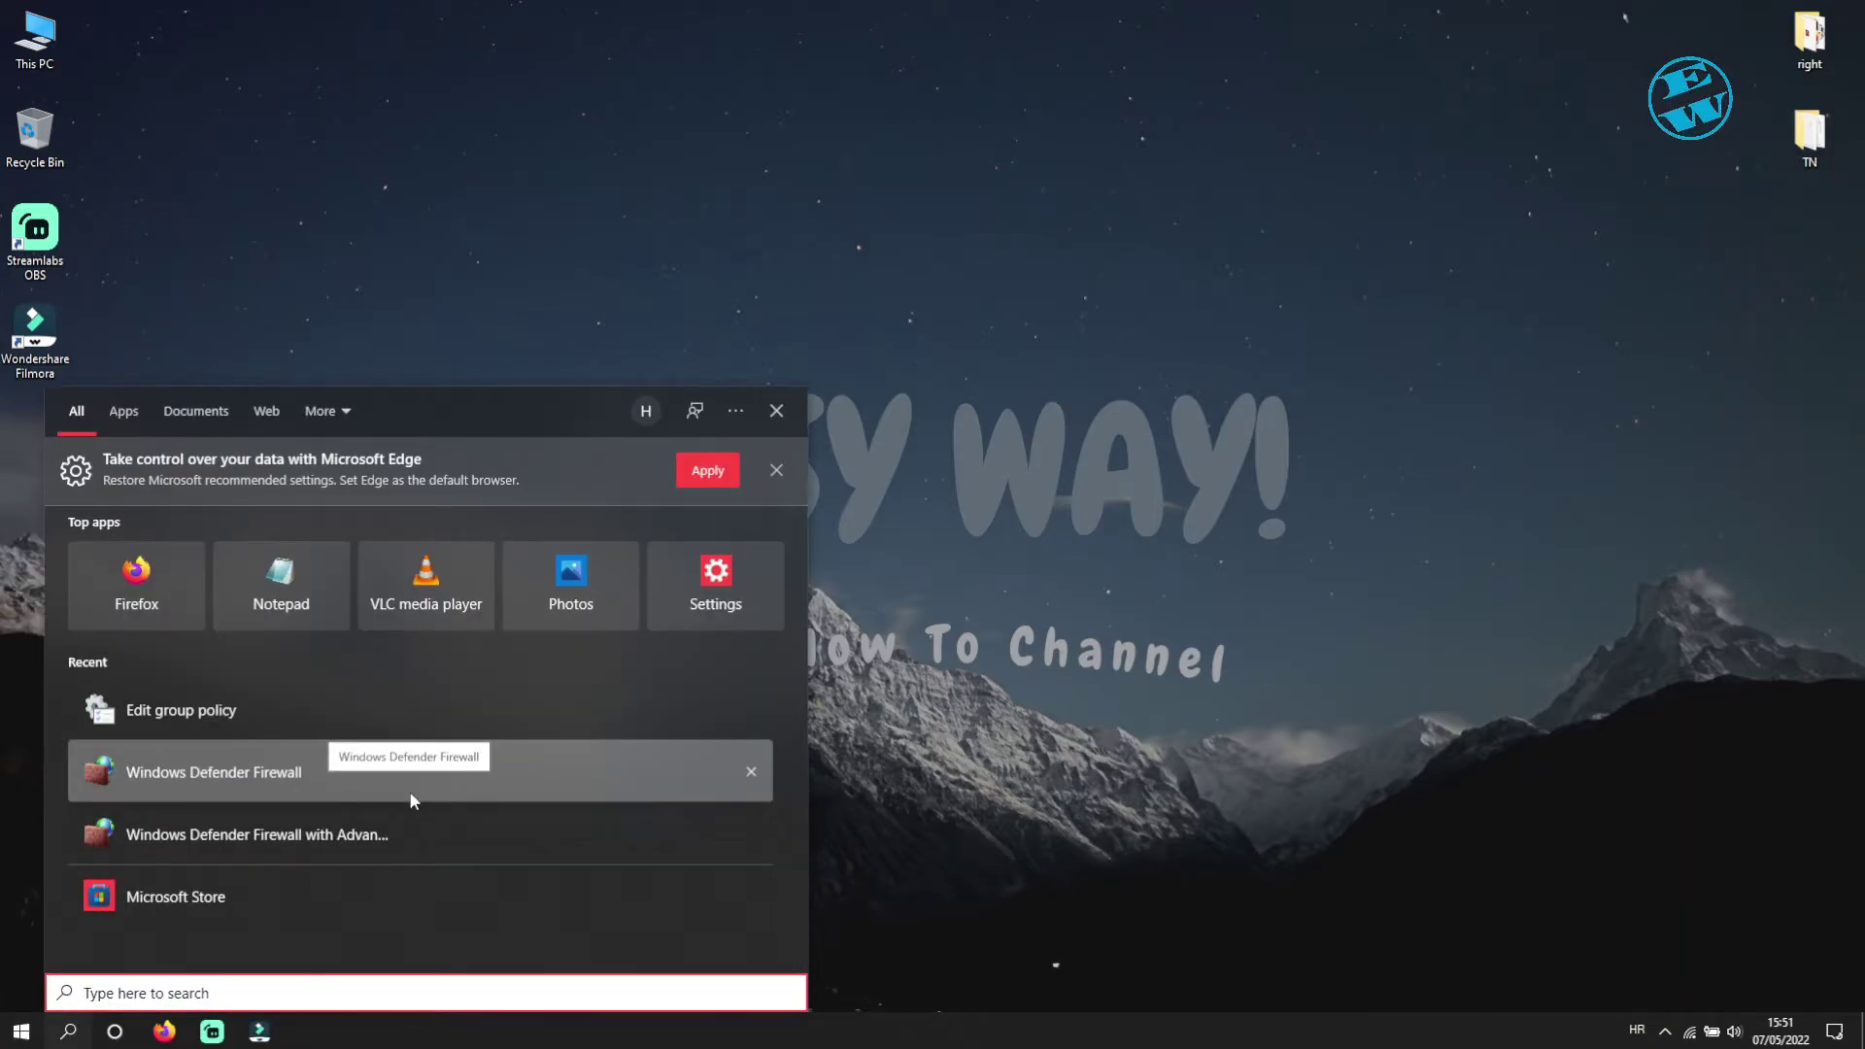
{"action": "type", "text": "edit"}
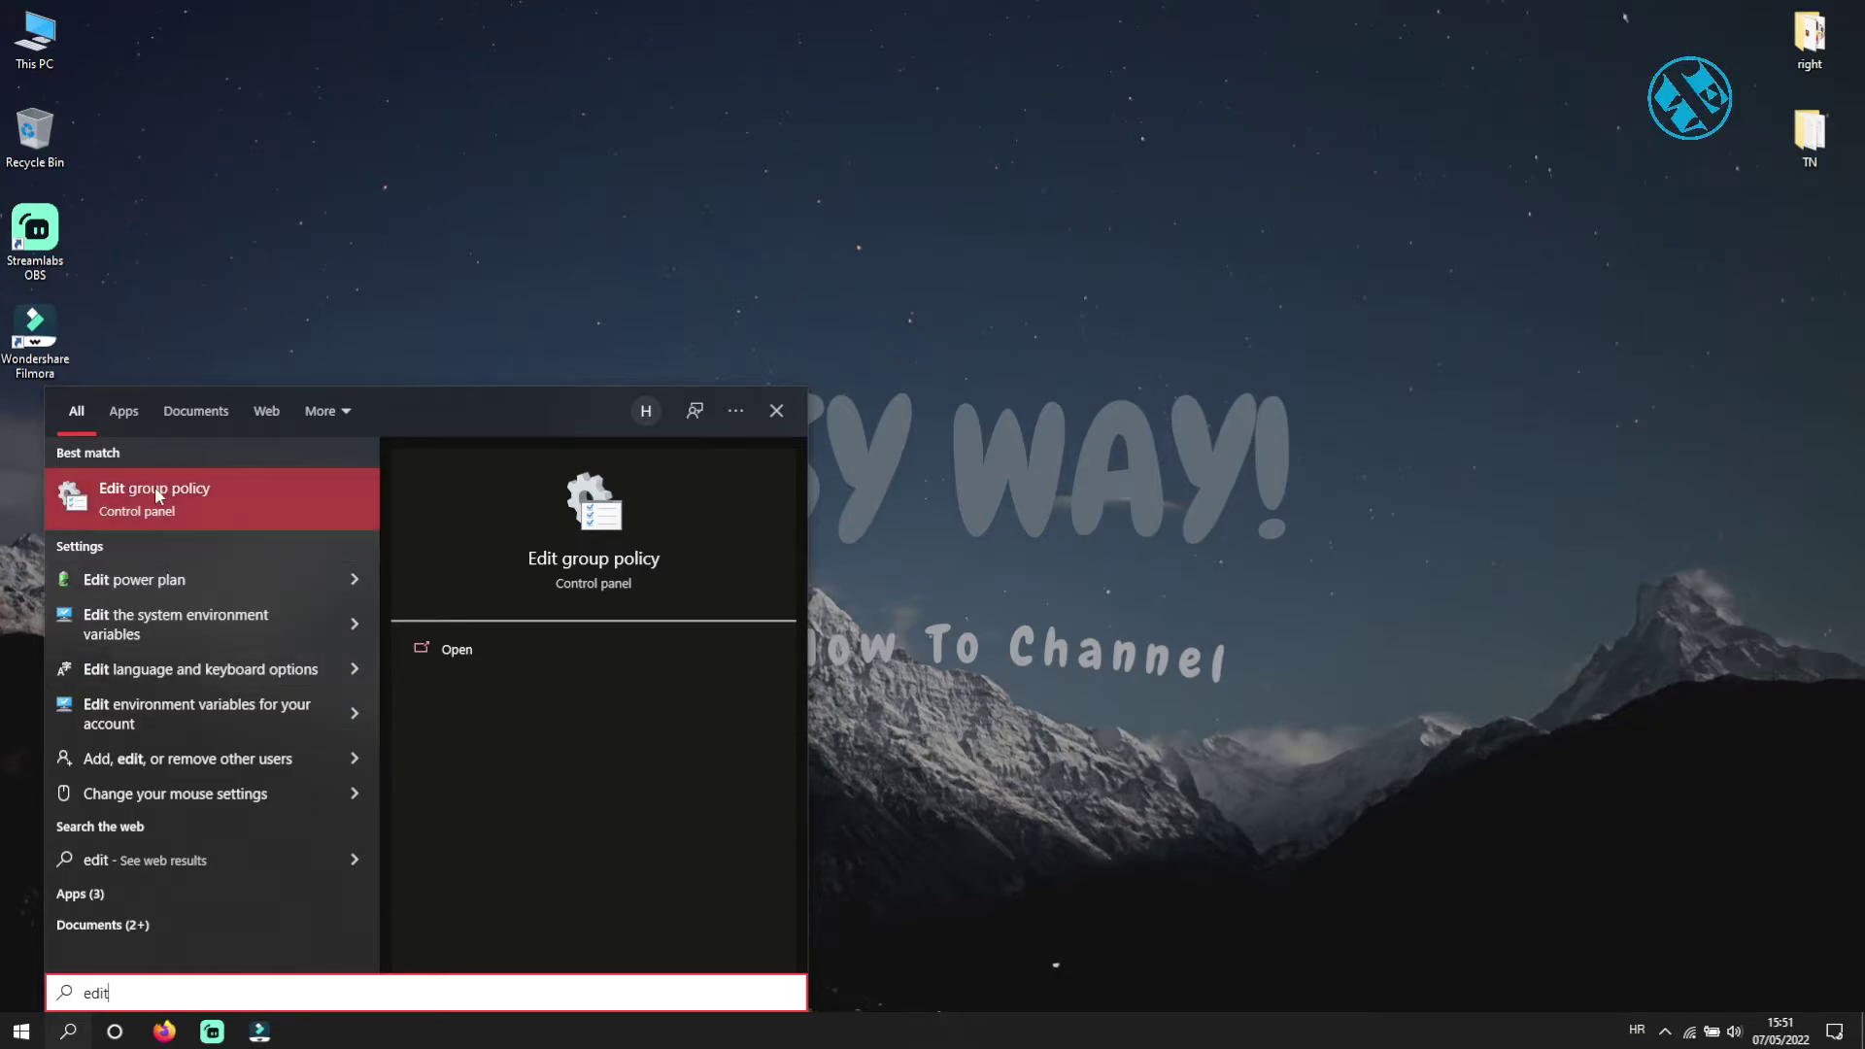
{"action": "left_click", "coordinate": [180, 486]}
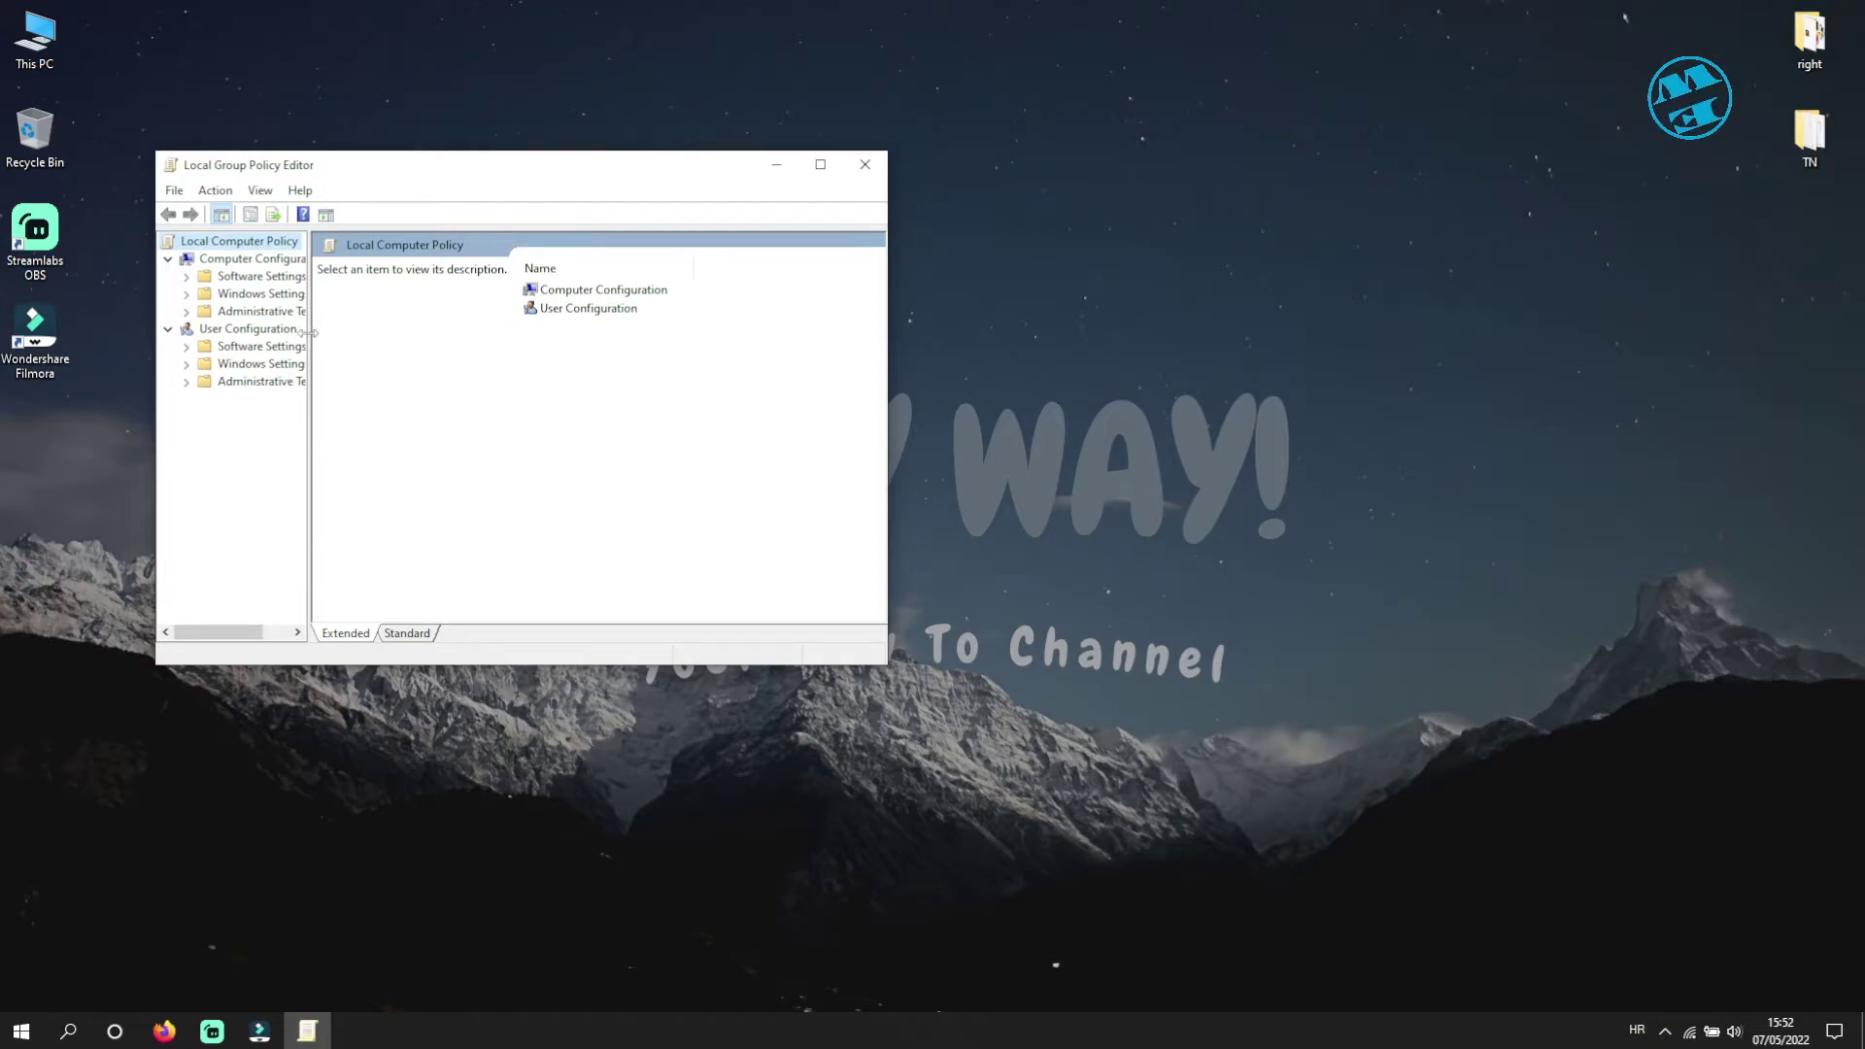
Expand Computer Configuration > Administrative Templates > Windows Components and select Search.
{"action": "left_click_drag", "start_coordinate": [309, 332], "coordinate": [413, 332]}
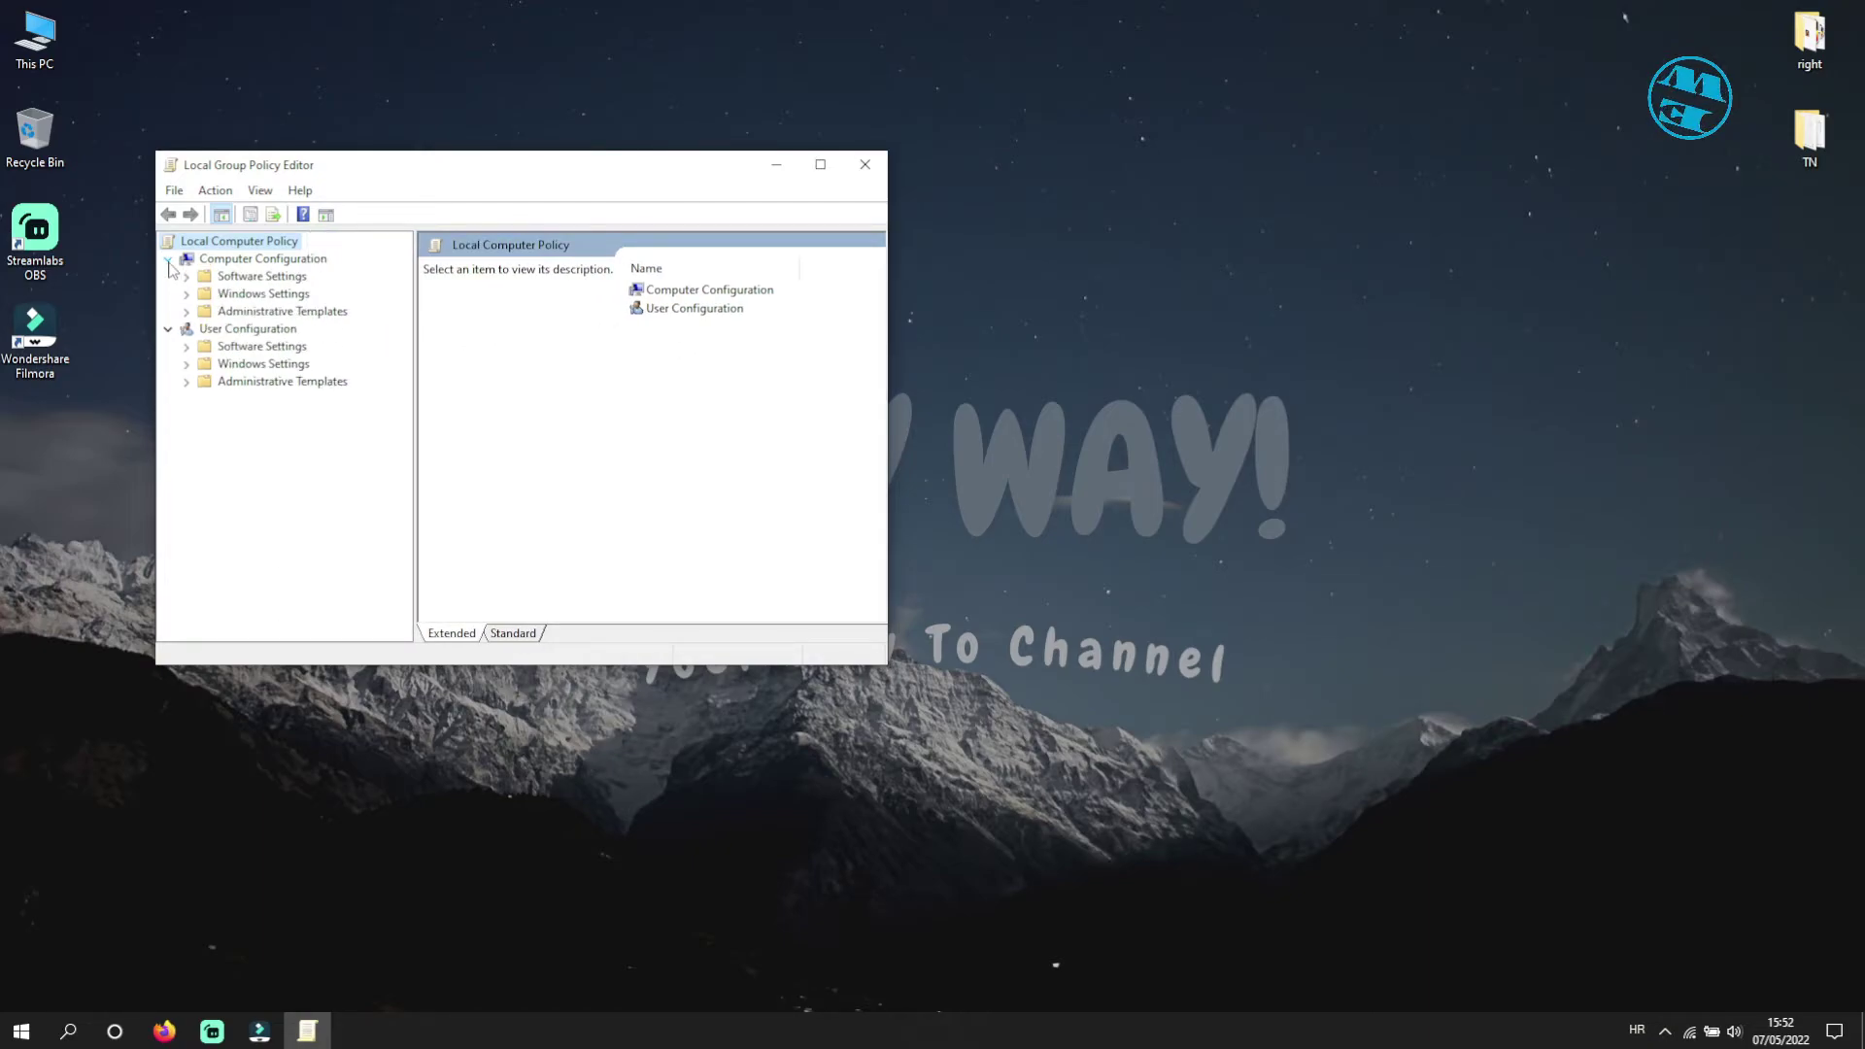
{"action": "left_click", "coordinate": [187, 312]}
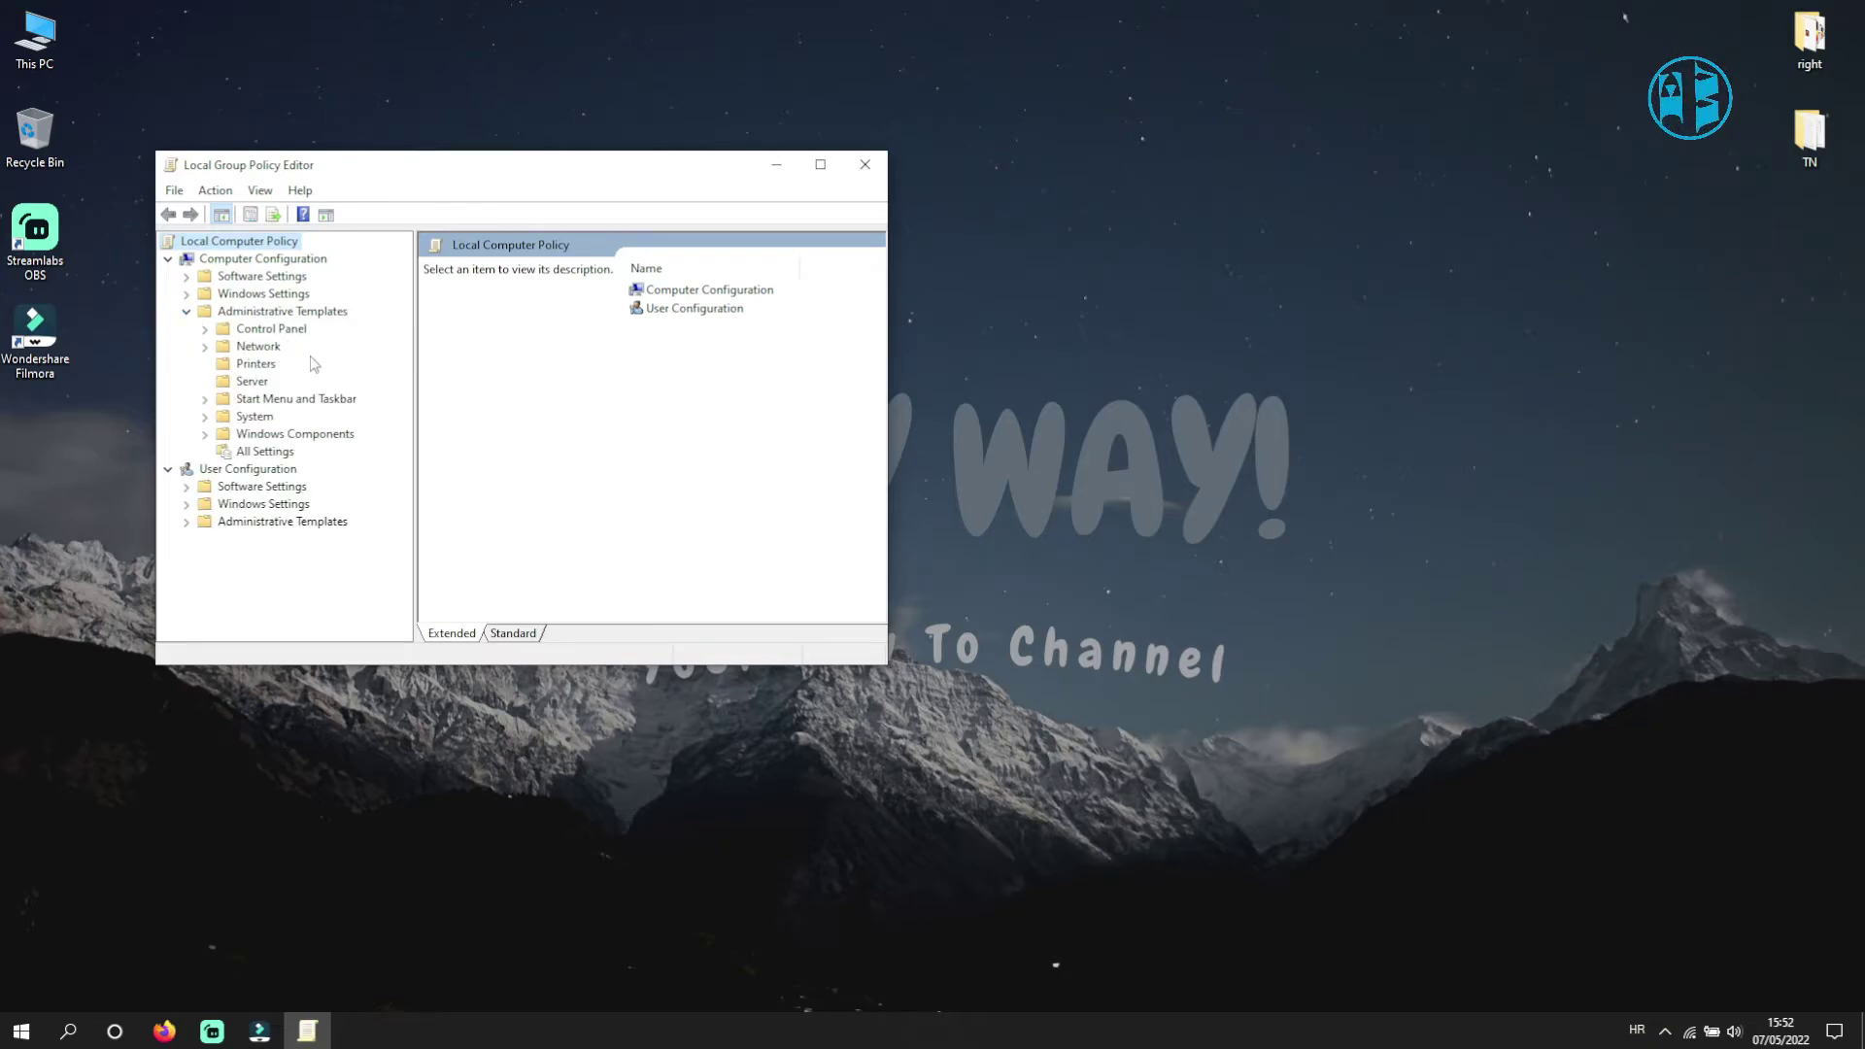
{"action": "left_click", "coordinate": [206, 436]}
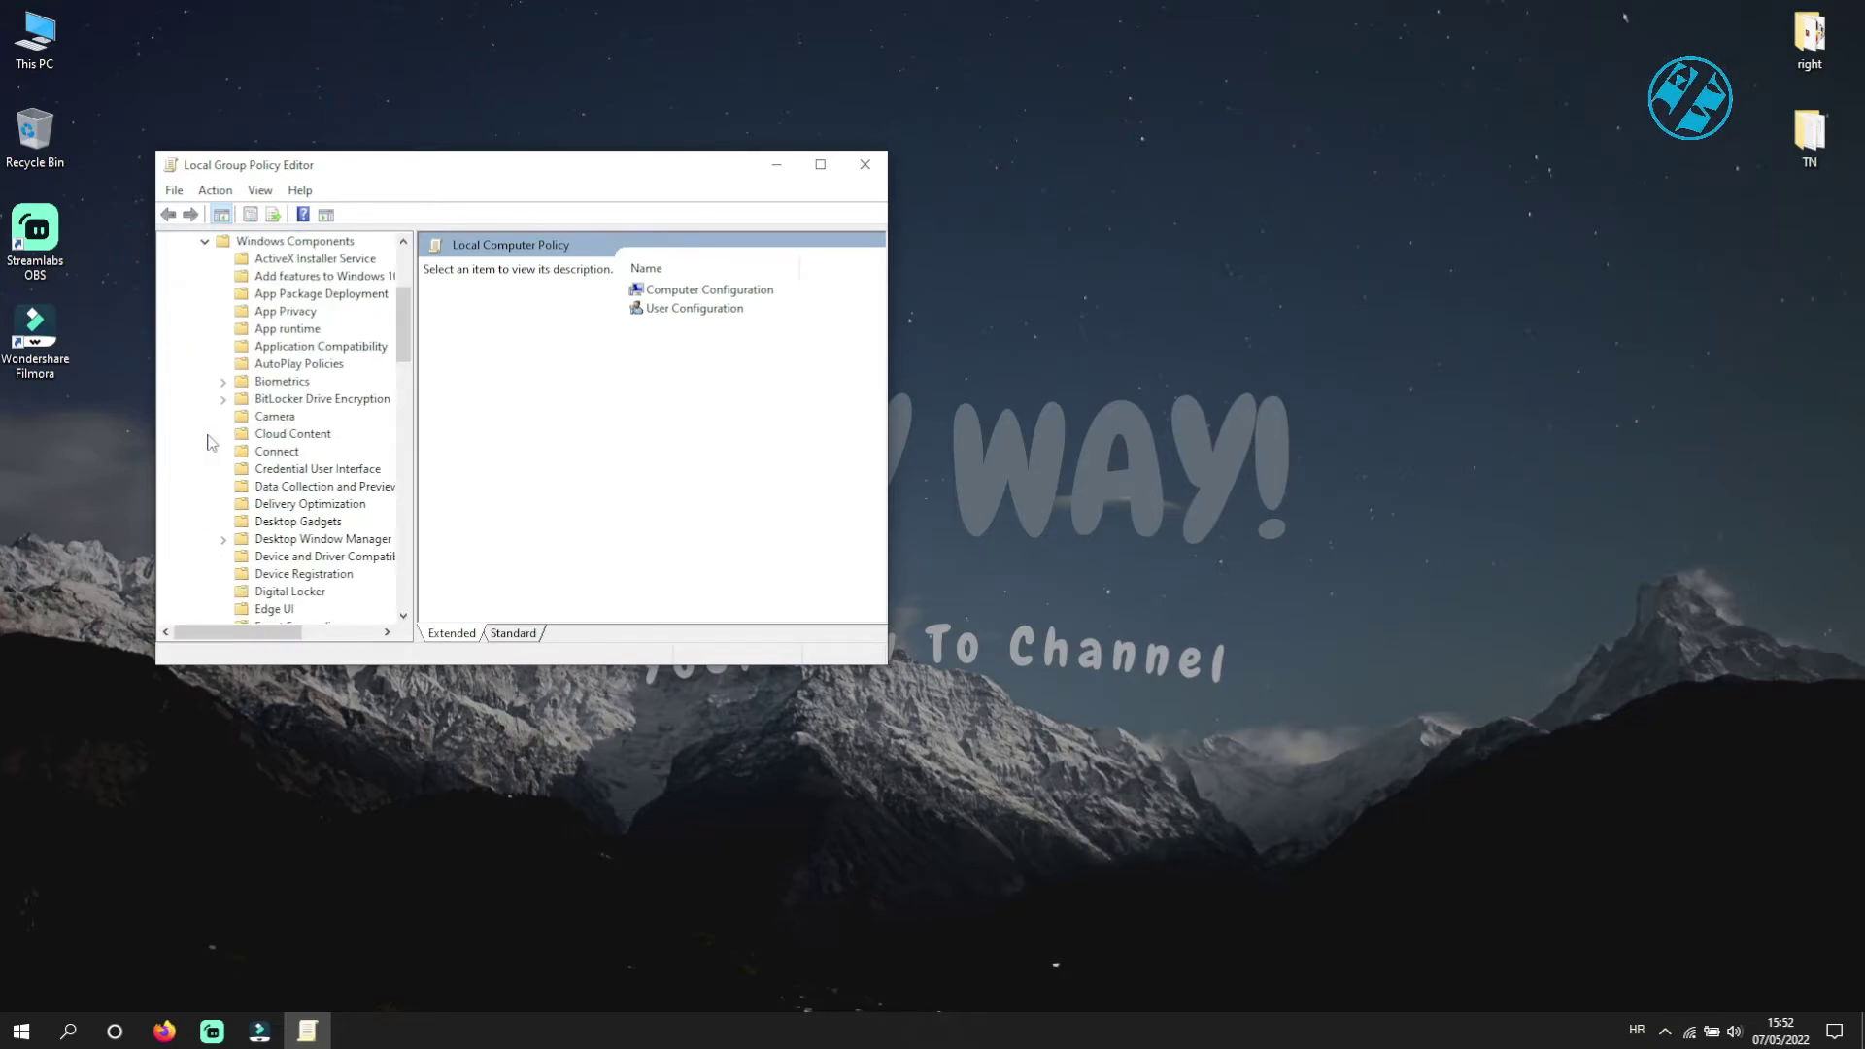
{"action": "scroll", "coordinate": [274, 445], "scroll_direction": "down", "scroll_amount": 3}
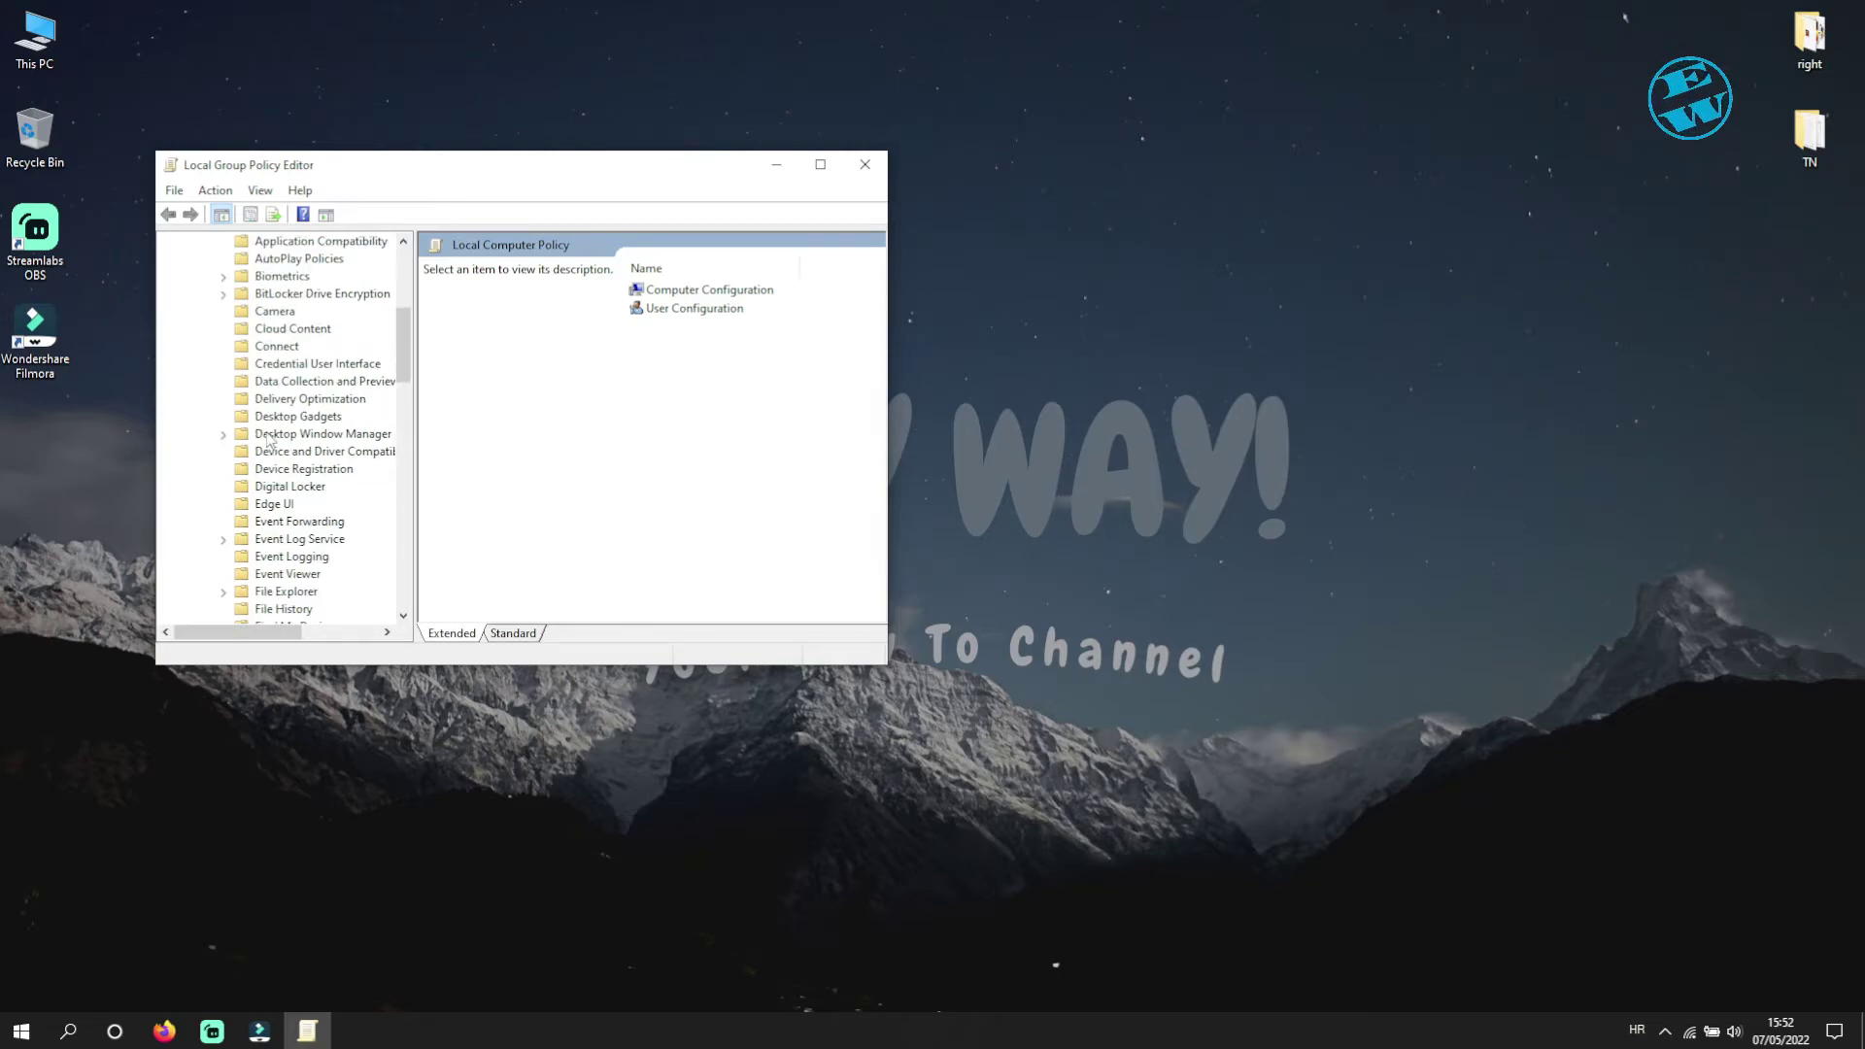
{"action": "scroll", "coordinate": [274, 445], "scroll_direction": "down", "scroll_amount": 3}
{"action": "scroll", "coordinate": [274, 445], "scroll_direction": "down", "scroll_amount": 3}
{"action": "scroll", "coordinate": [274, 444], "scroll_direction": "down", "scroll_amount": 3}
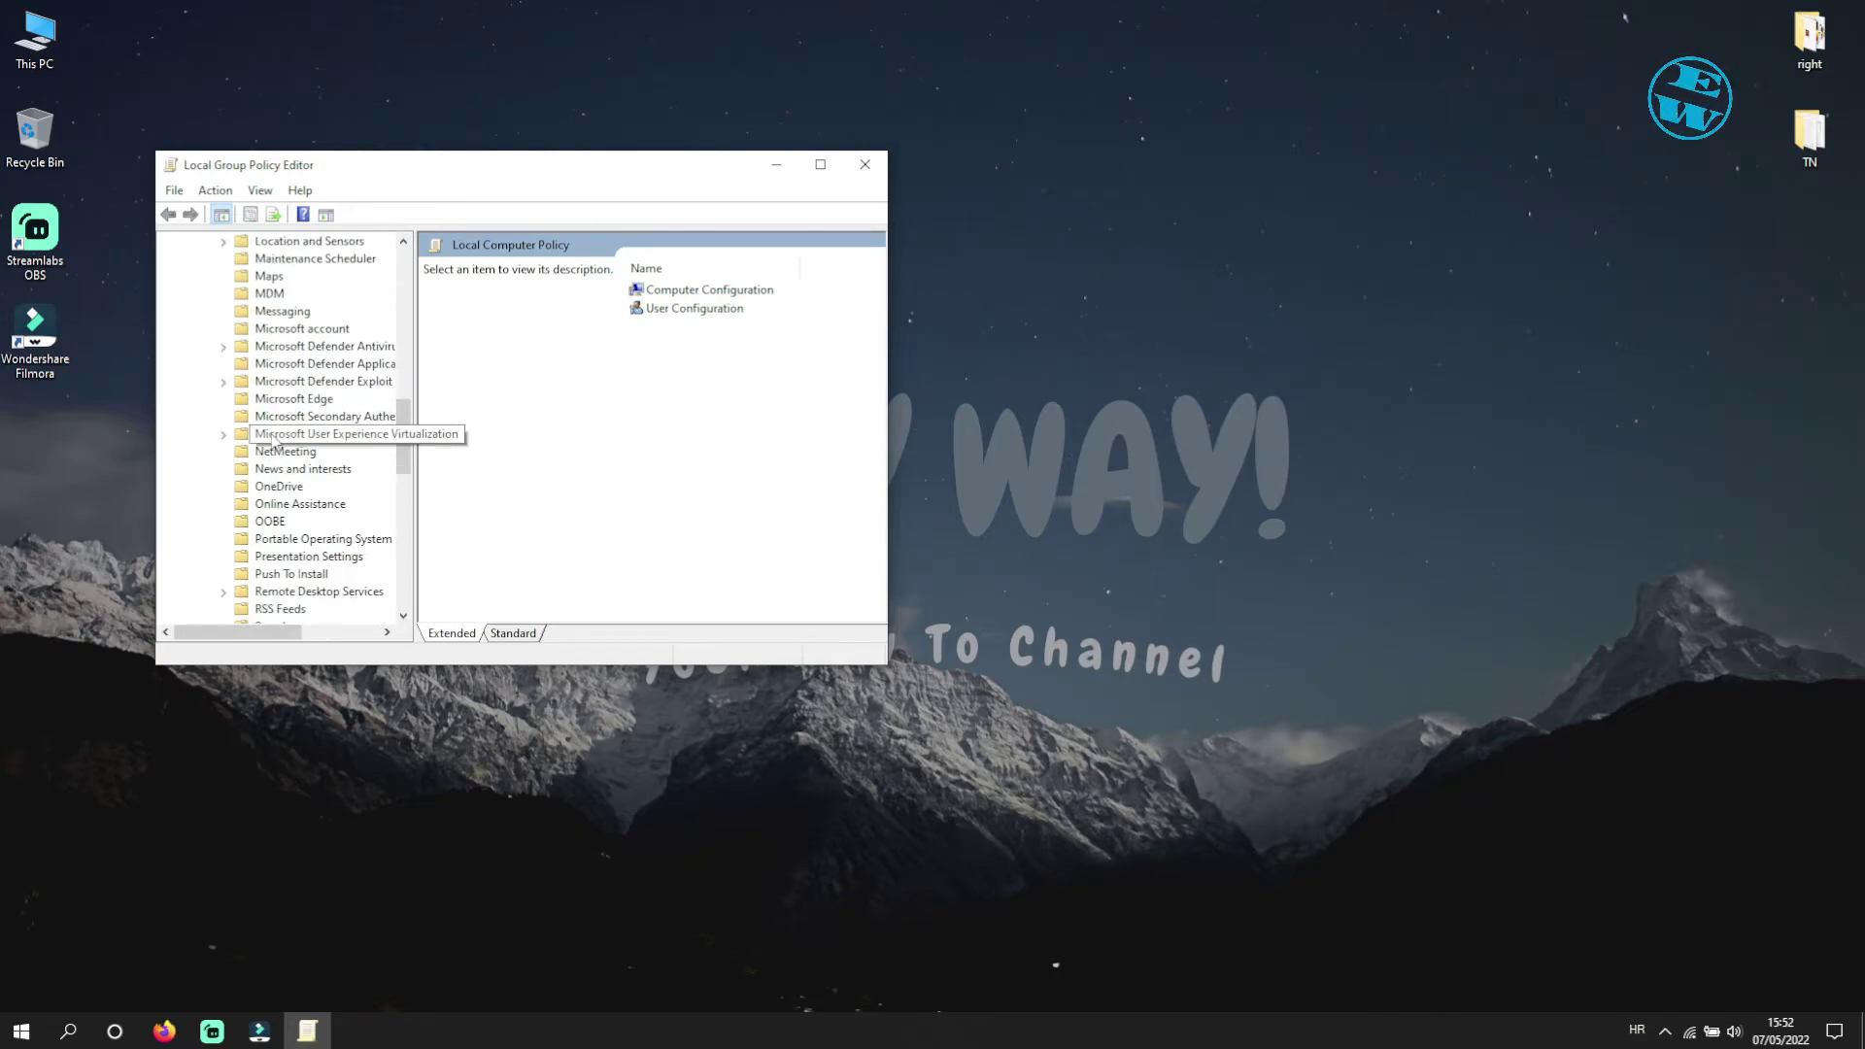
{"action": "scroll", "coordinate": [274, 445], "scroll_direction": "down", "scroll_amount": 3}
{"action": "left_click", "coordinate": [271, 469]}
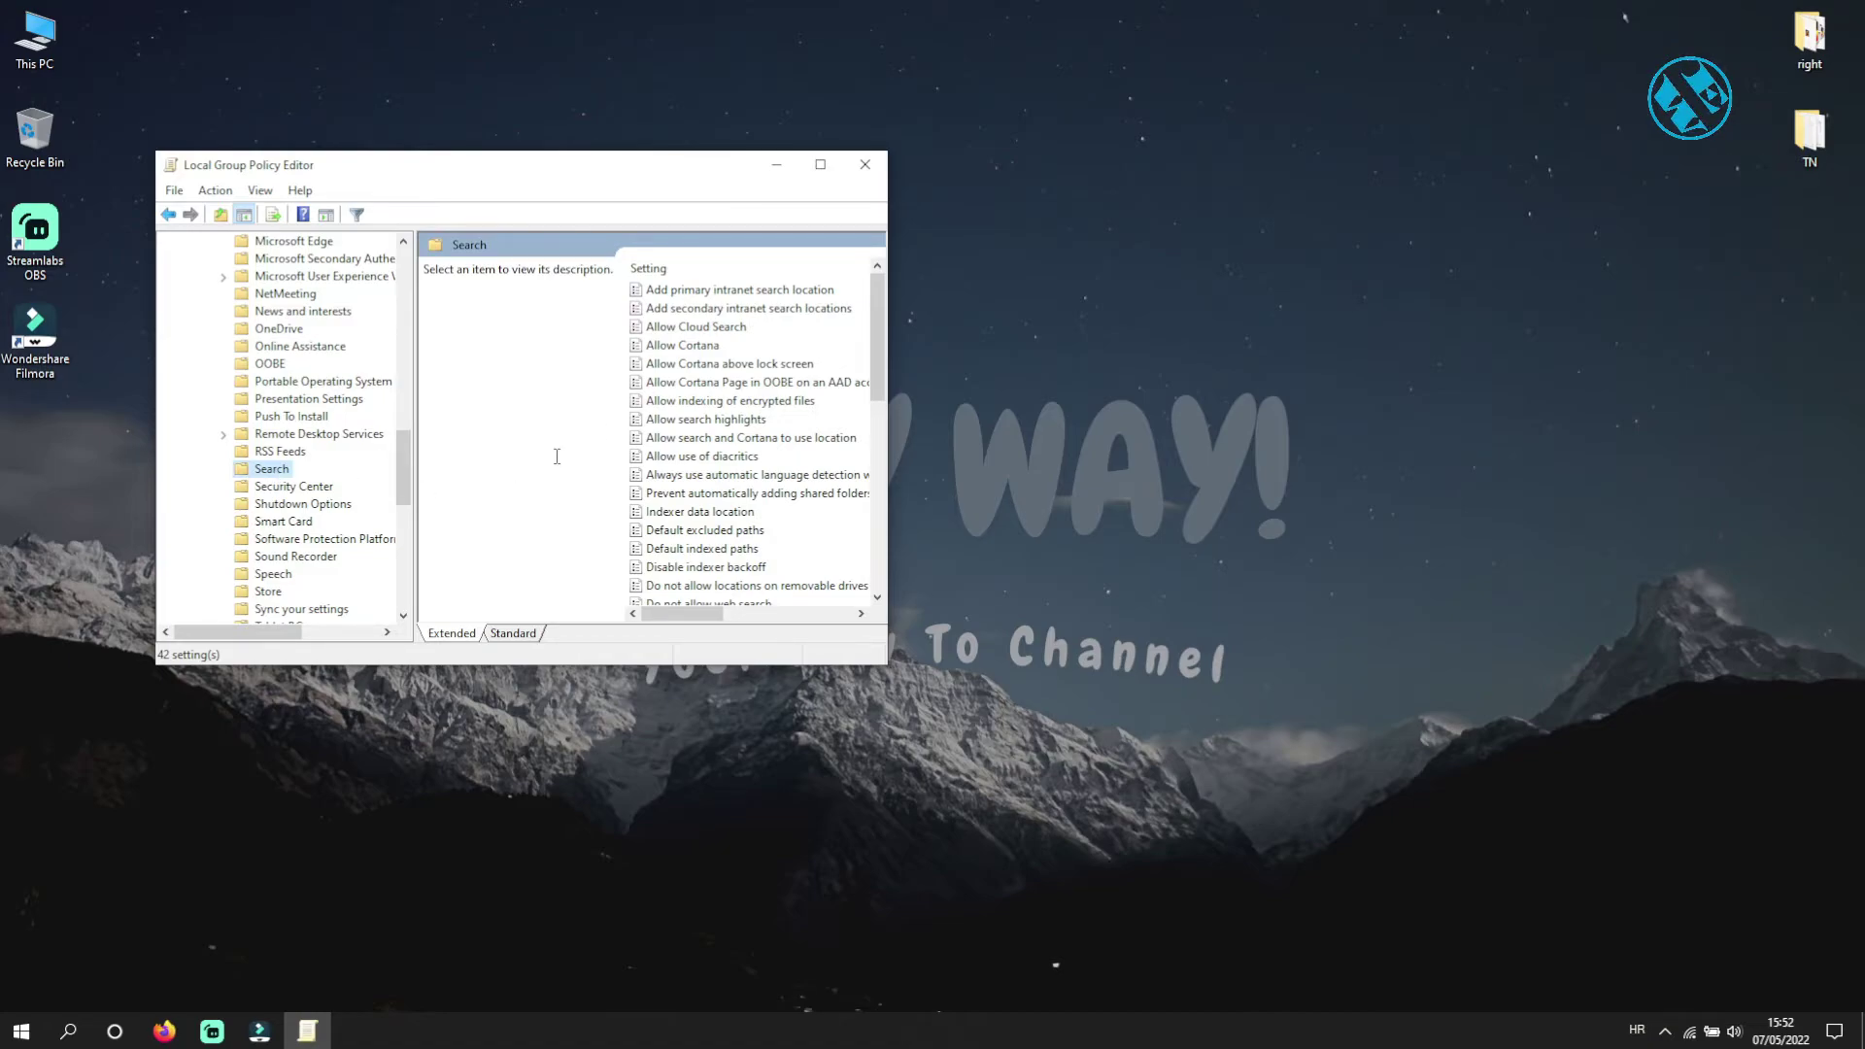
Set the Allow Cortana policy to Disabled and apply it.
{"action": "double_click", "coordinate": [682, 345]}
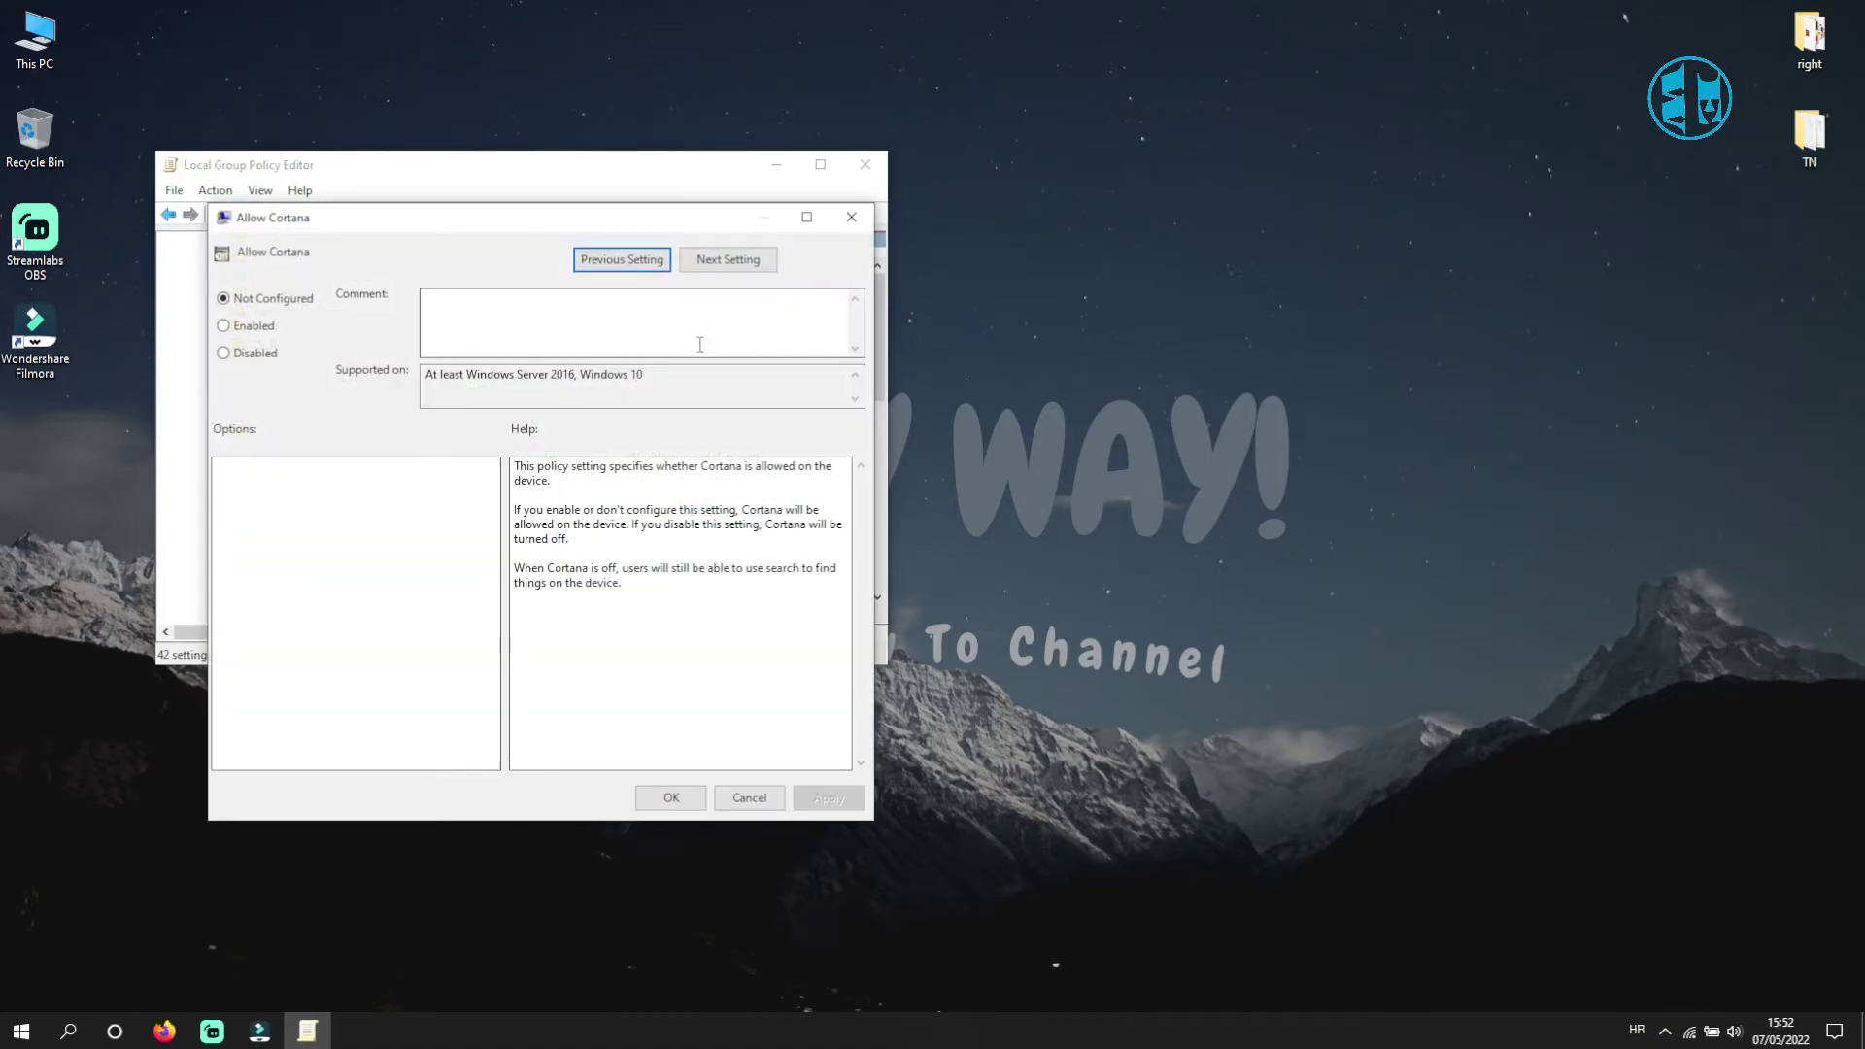
{"action": "left_click", "coordinate": [226, 352]}
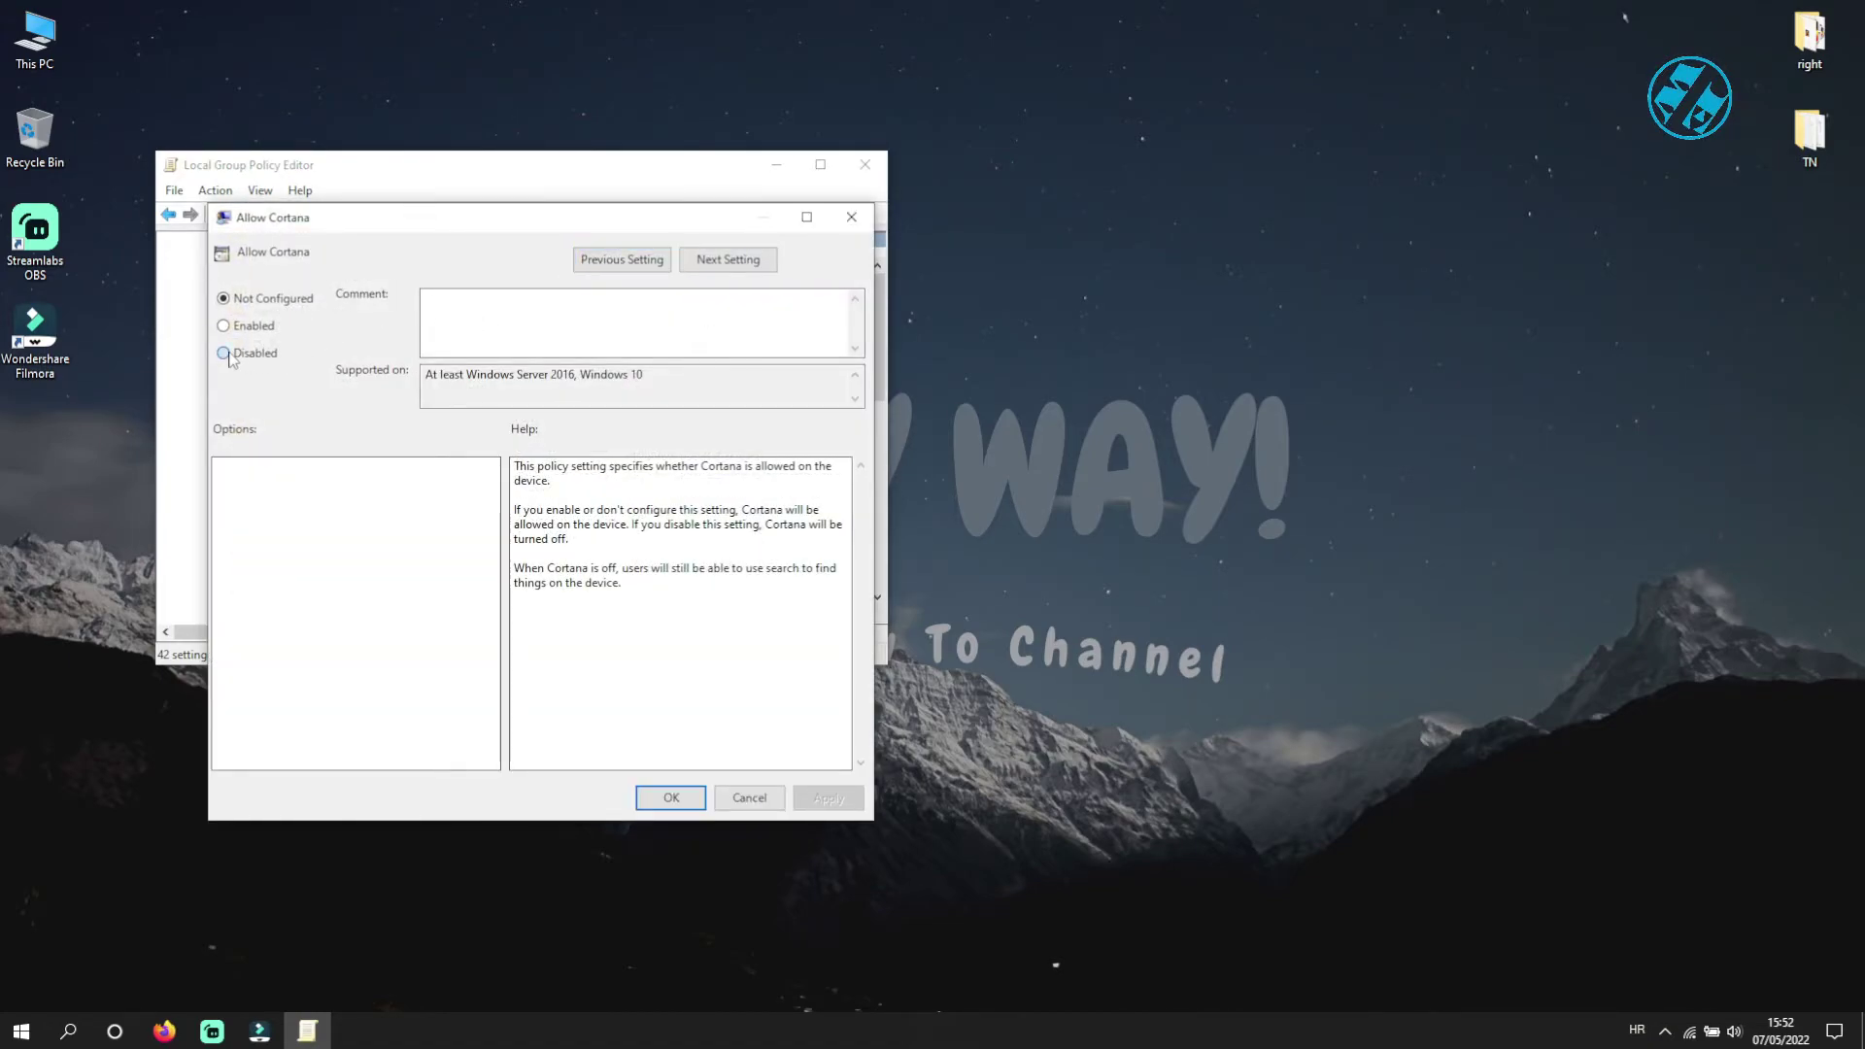
{"action": "left_click", "coordinate": [828, 799]}
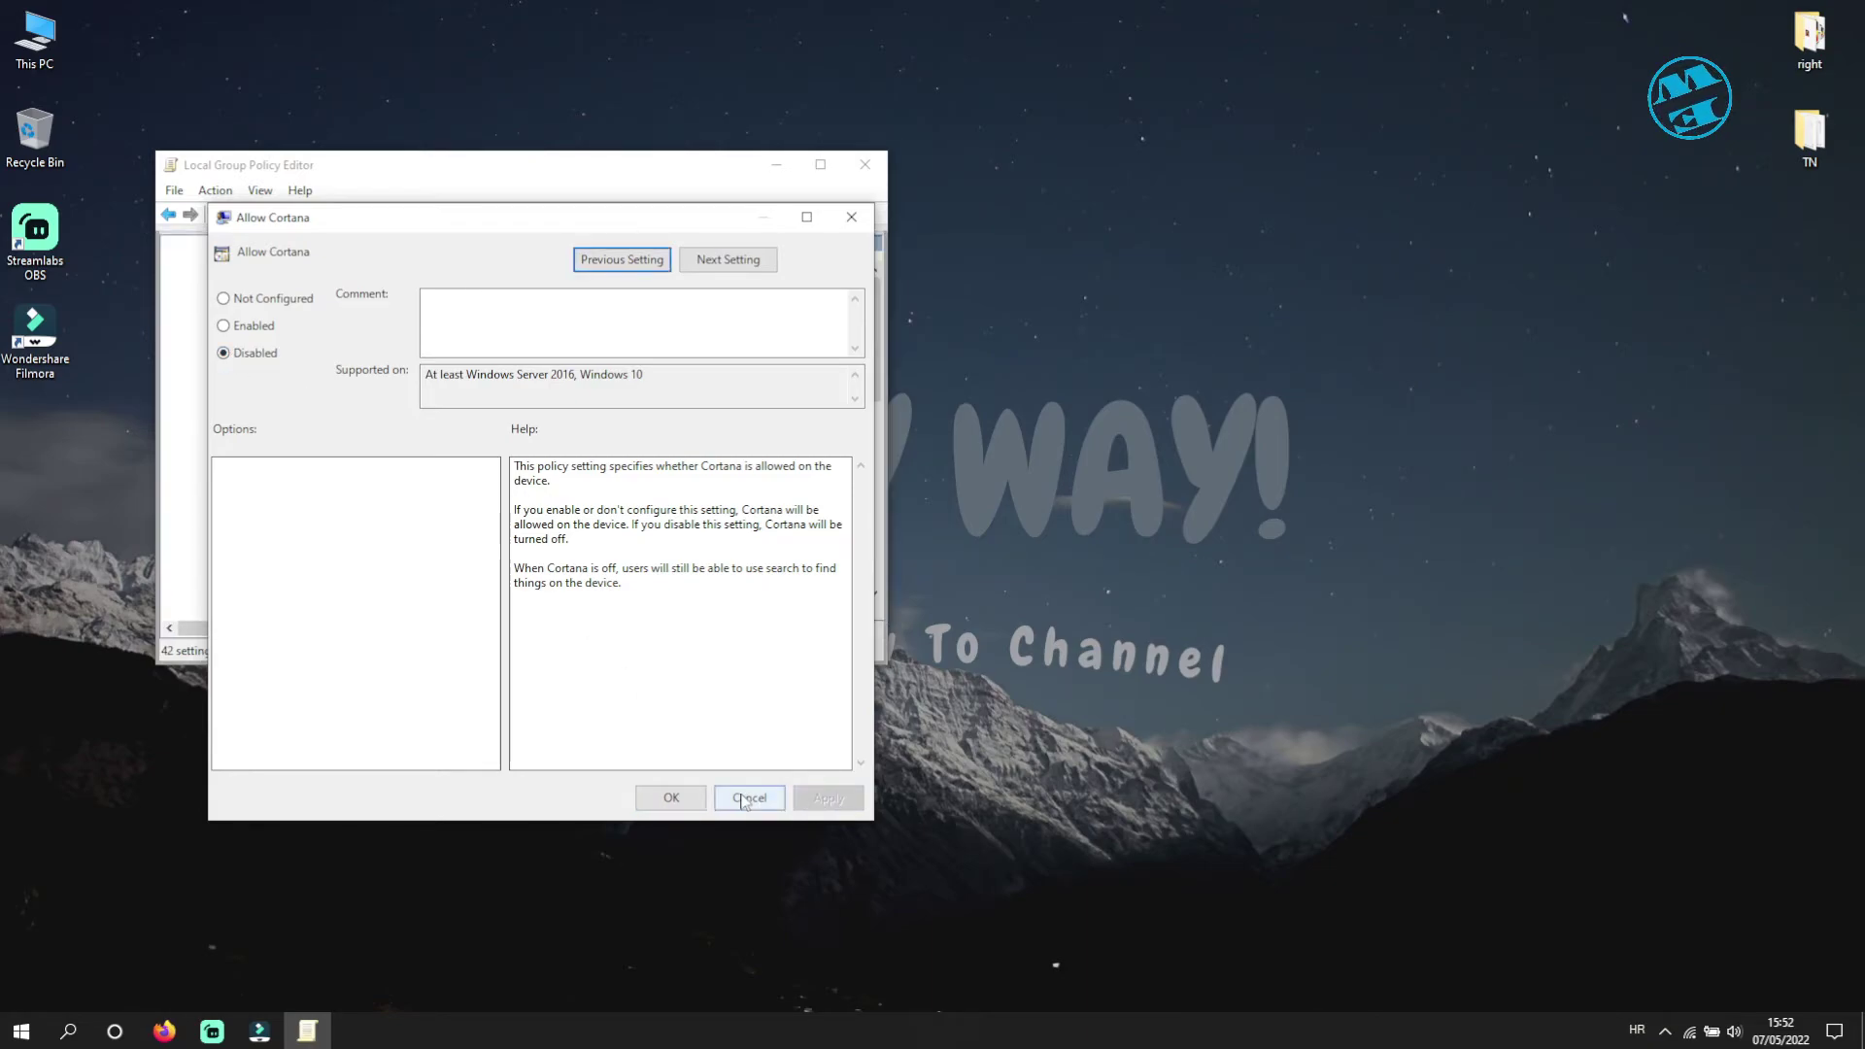
{"action": "left_click", "coordinate": [671, 798]}
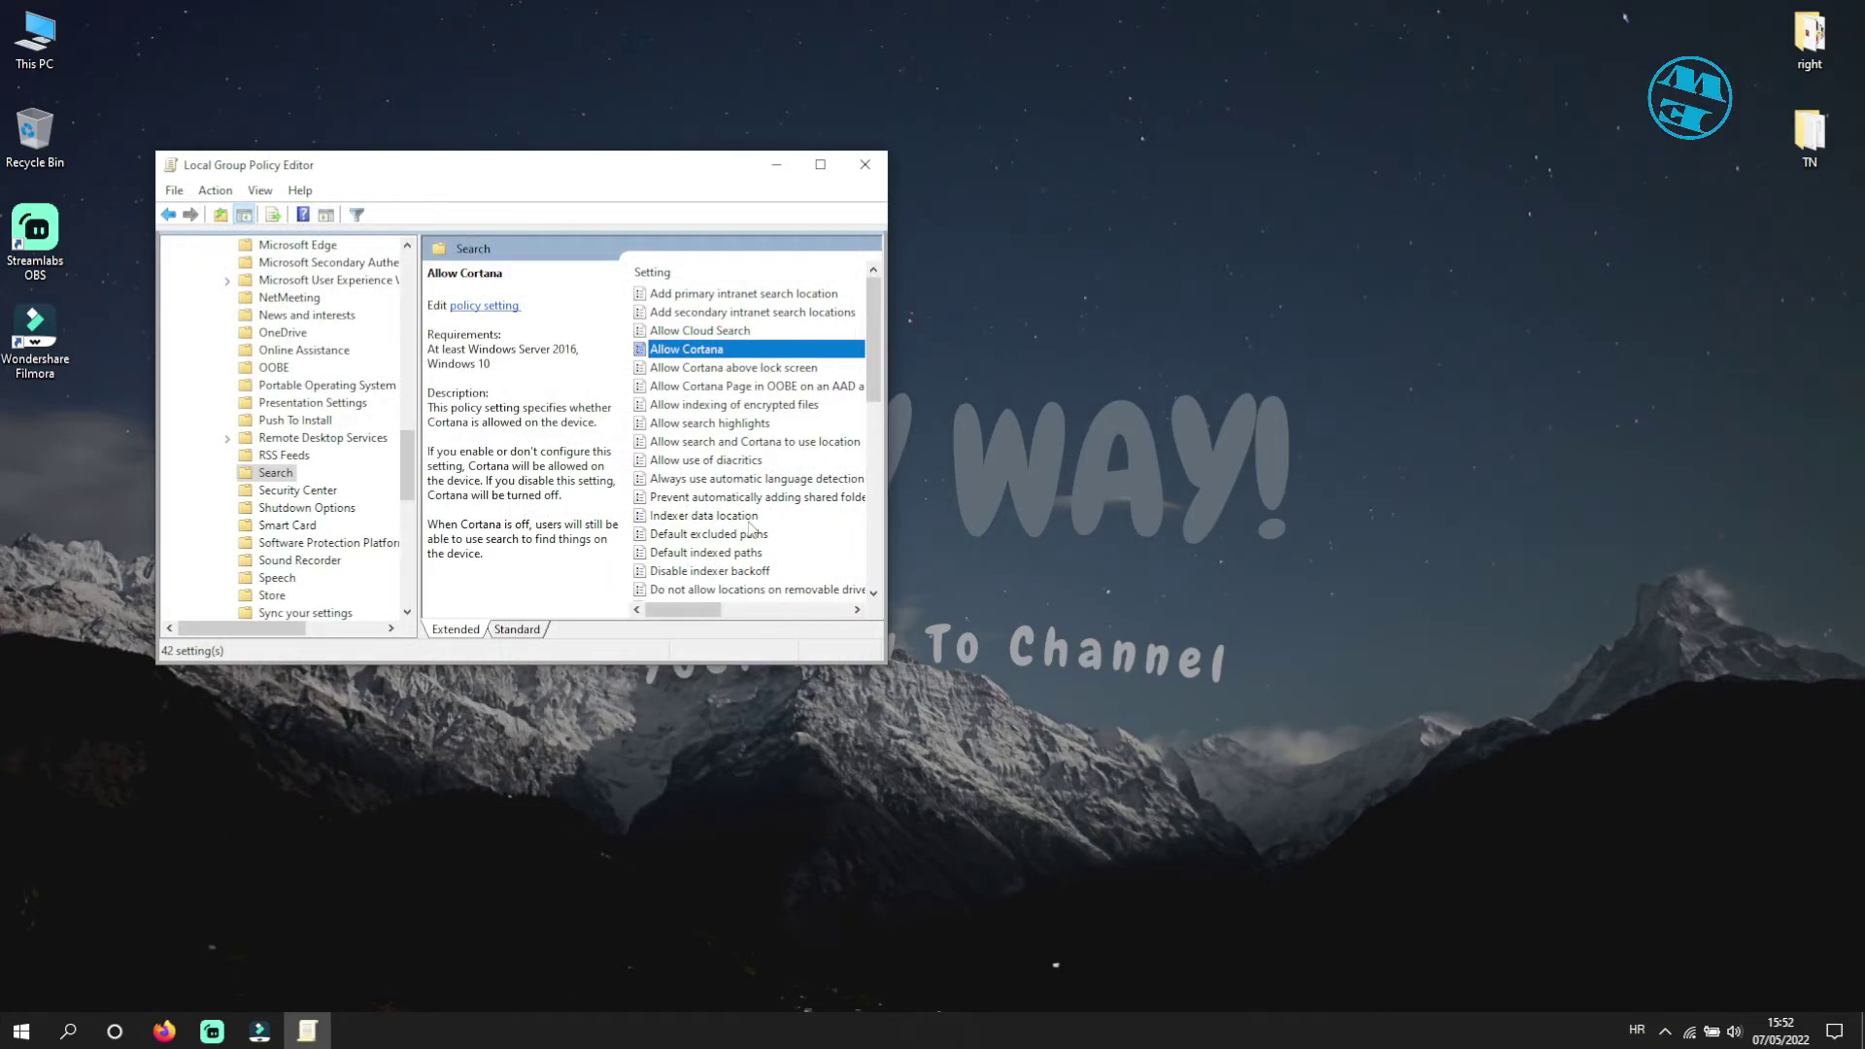
Set the Allow Cortana above lock screen policy to Disabled and apply it.
{"action": "left_click", "coordinate": [696, 368]}
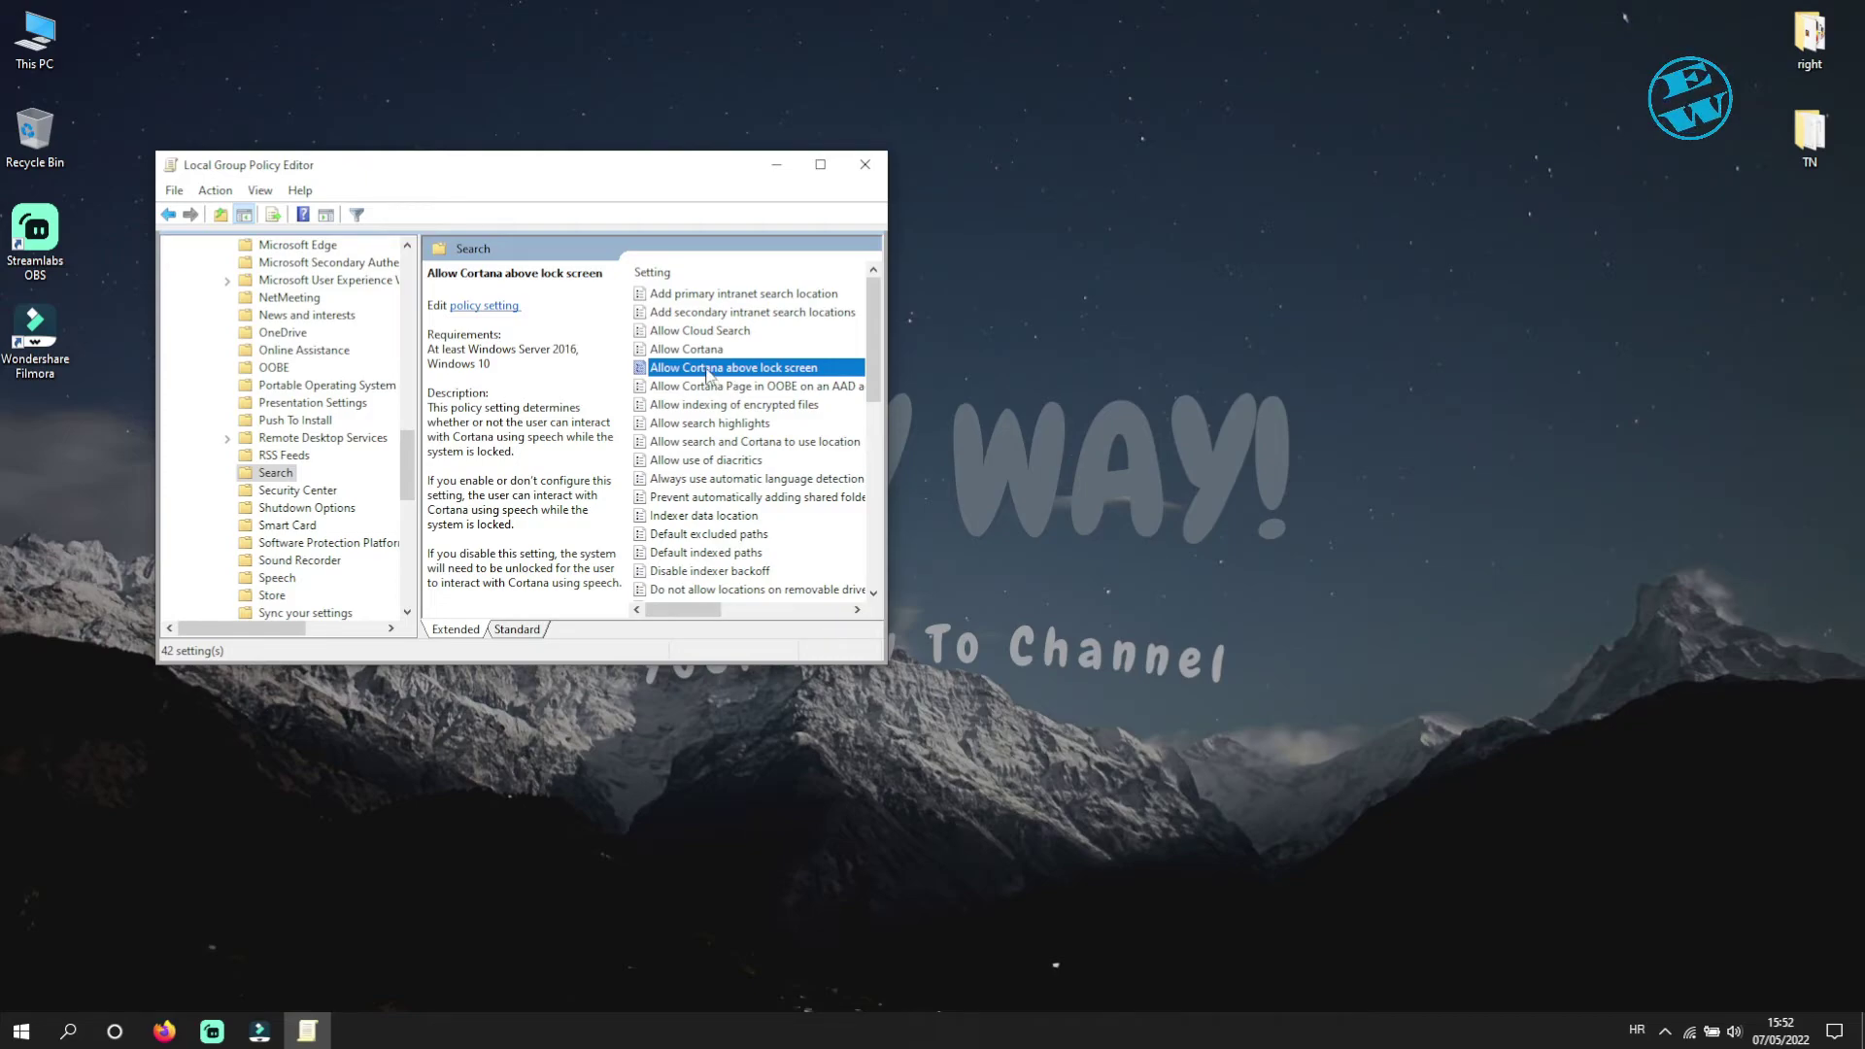
{"action": "double_click", "coordinate": [710, 373]}
{"action": "left_click", "coordinate": [249, 379]}
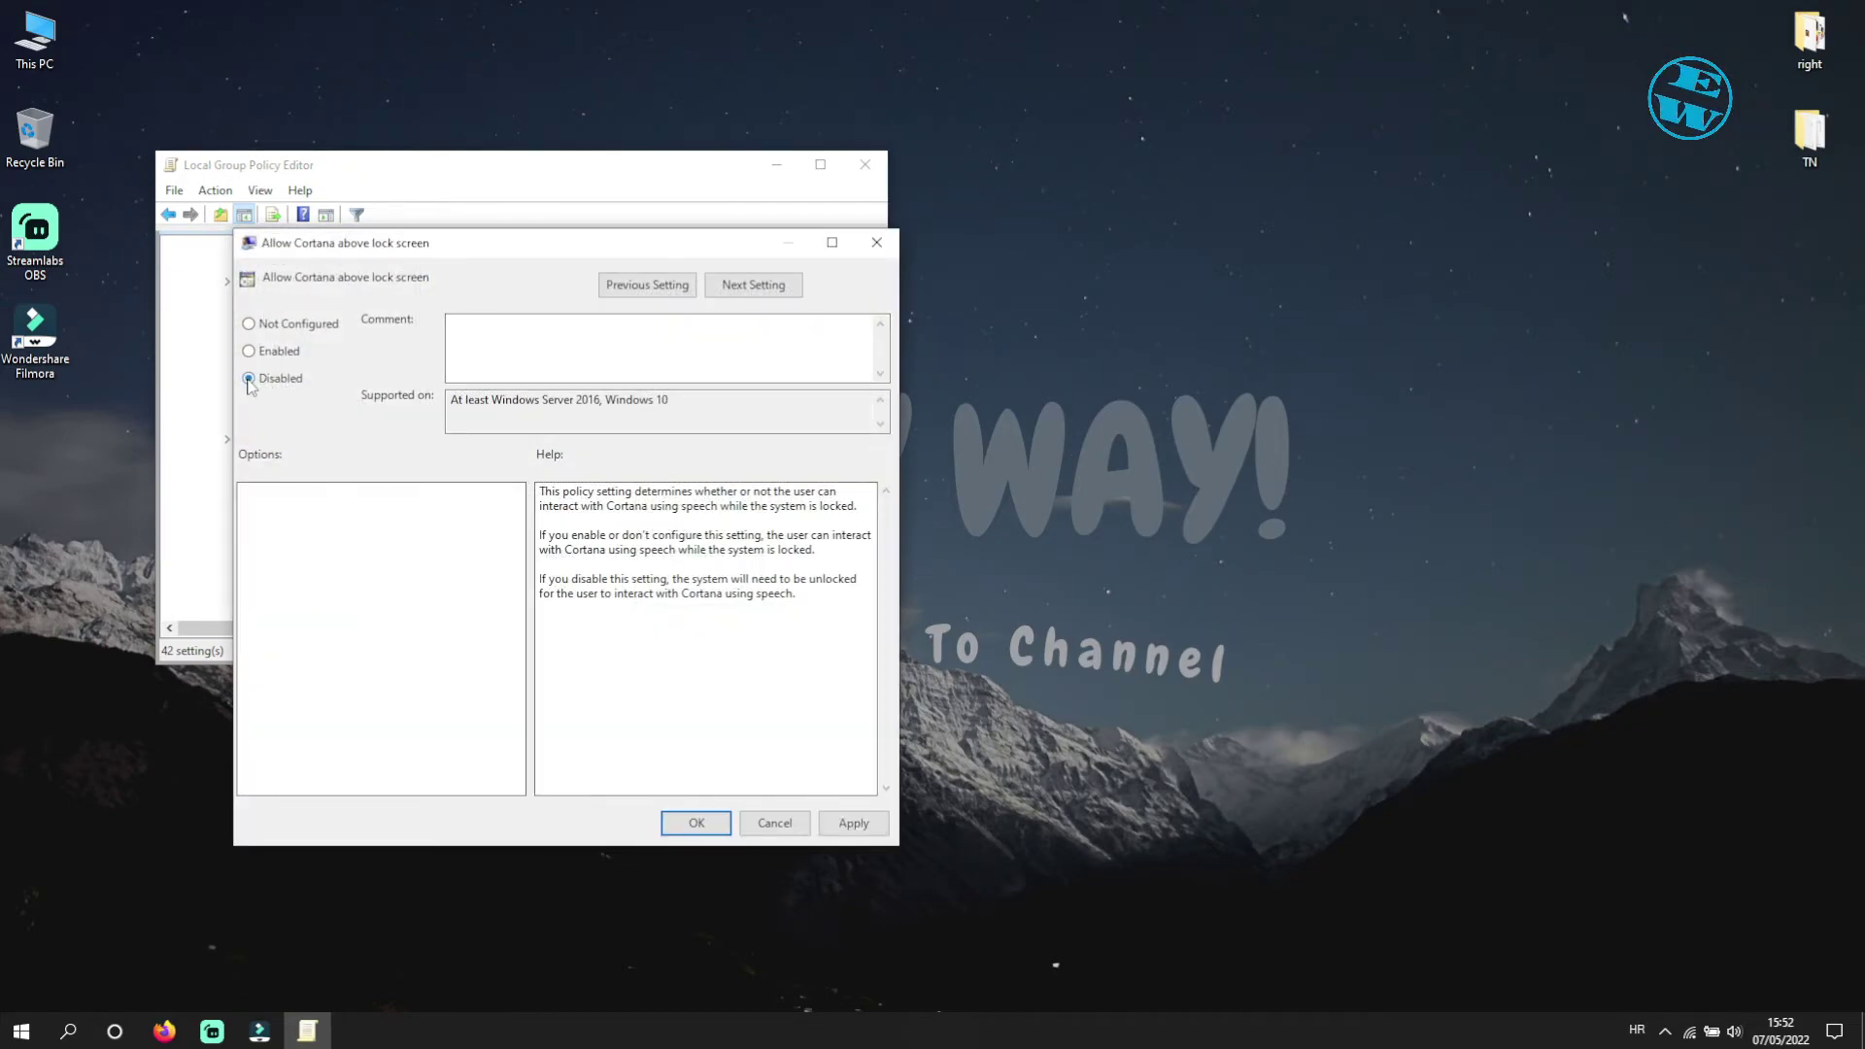
{"action": "left_click", "coordinate": [855, 824]}
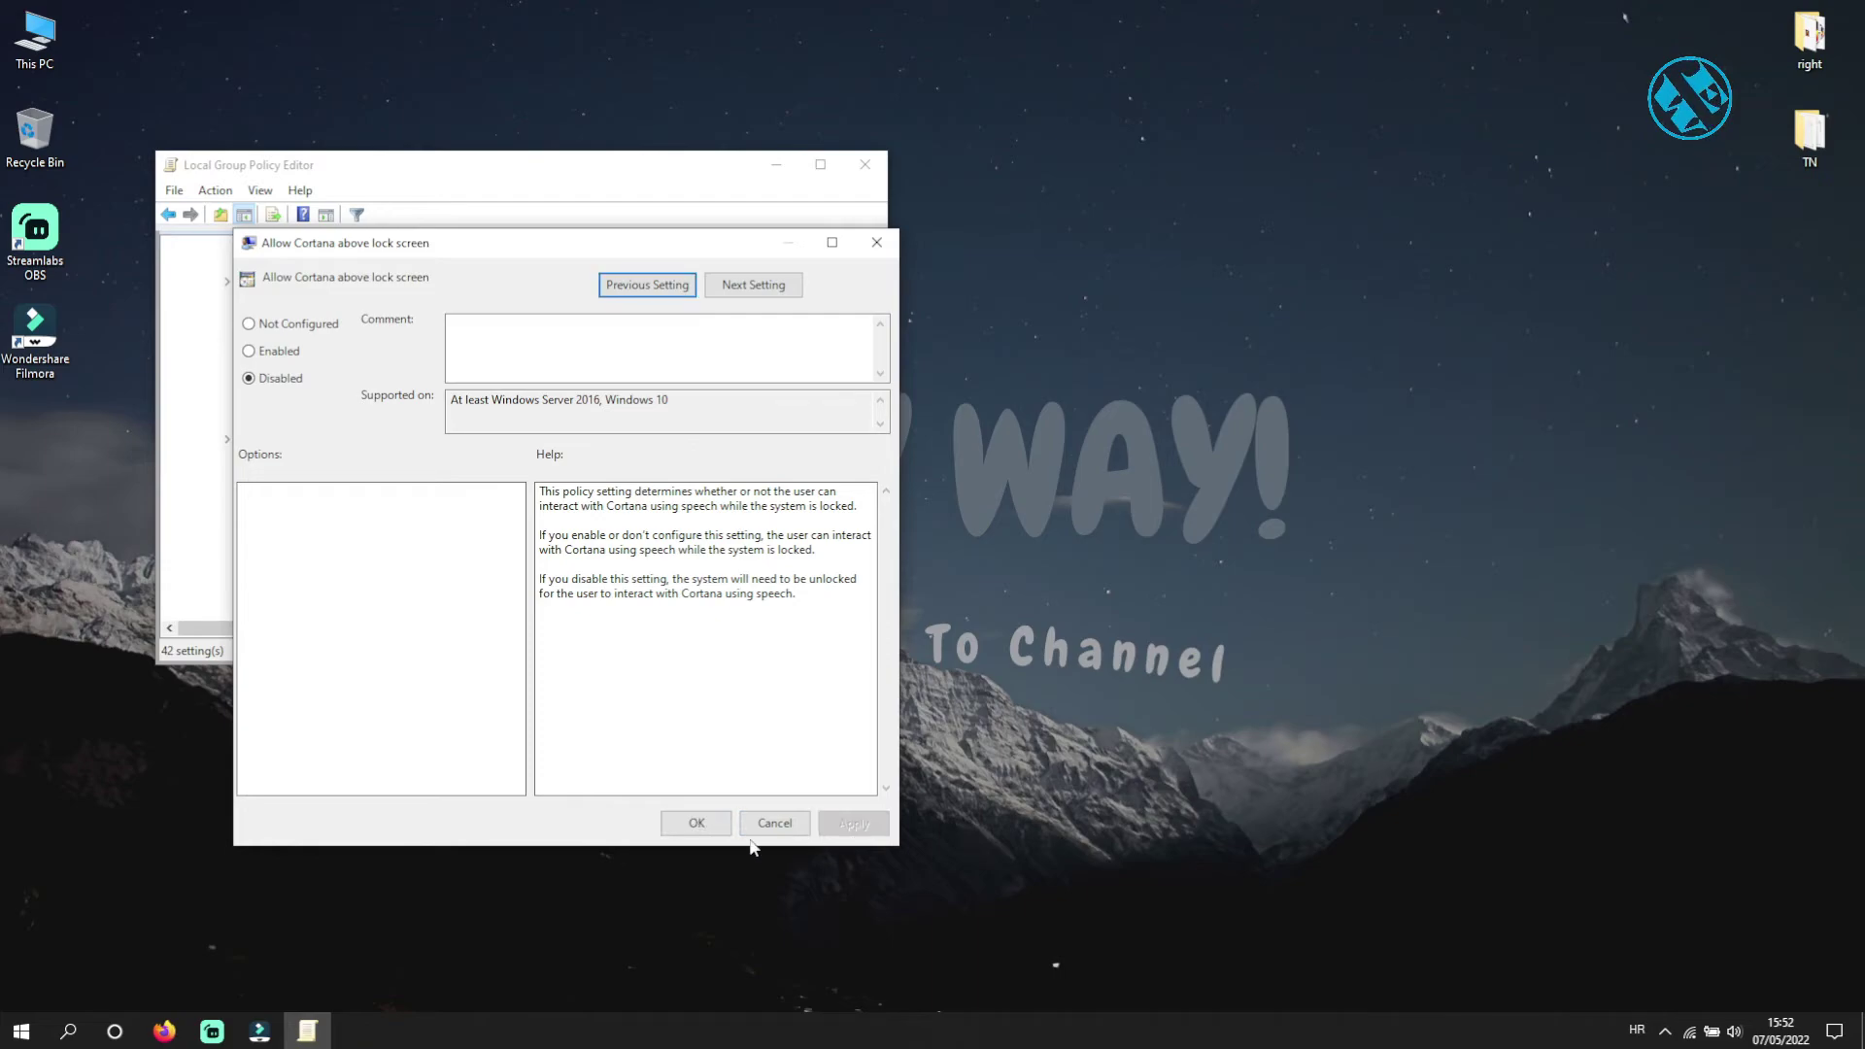
{"action": "left_click", "coordinate": [697, 823]}
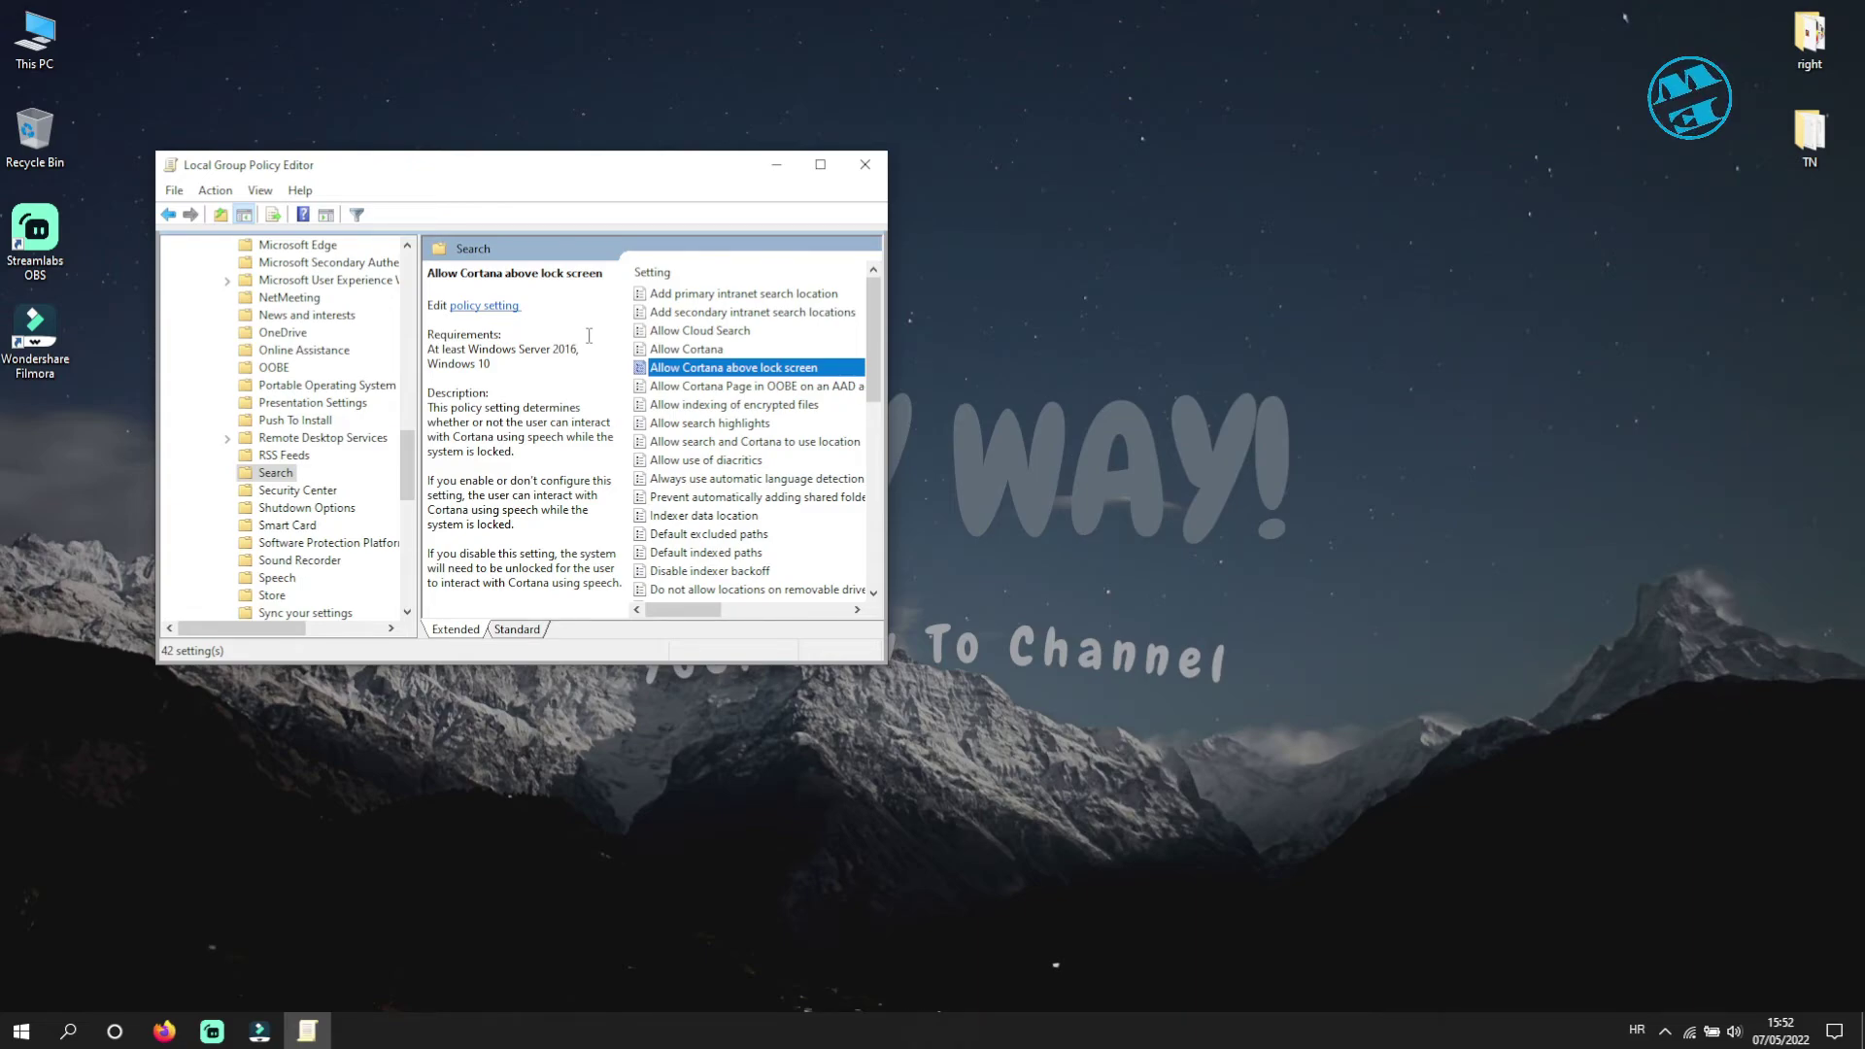
Set the Allow Cortana policy to Enabled, confirm, and close Local Group Policy Editor.
{"action": "left_click", "coordinate": [686, 350]}
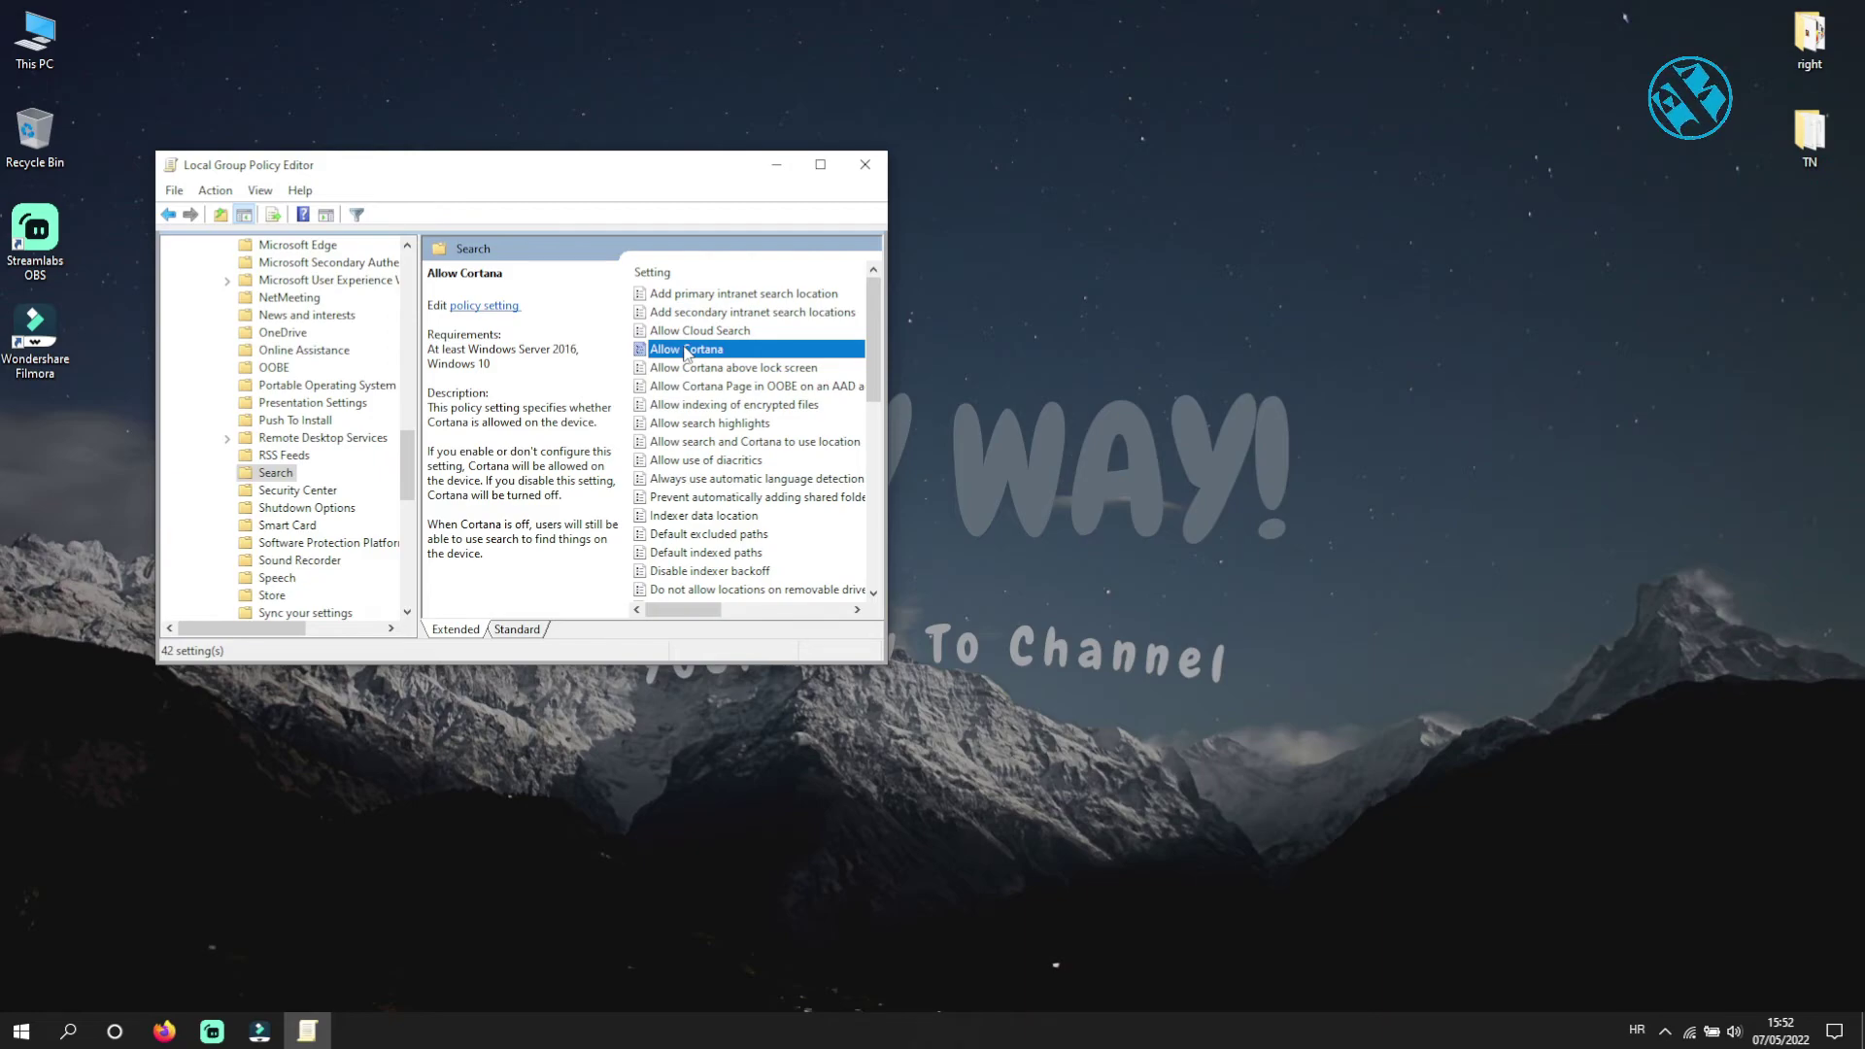
{"action": "double_click", "coordinate": [686, 351]}
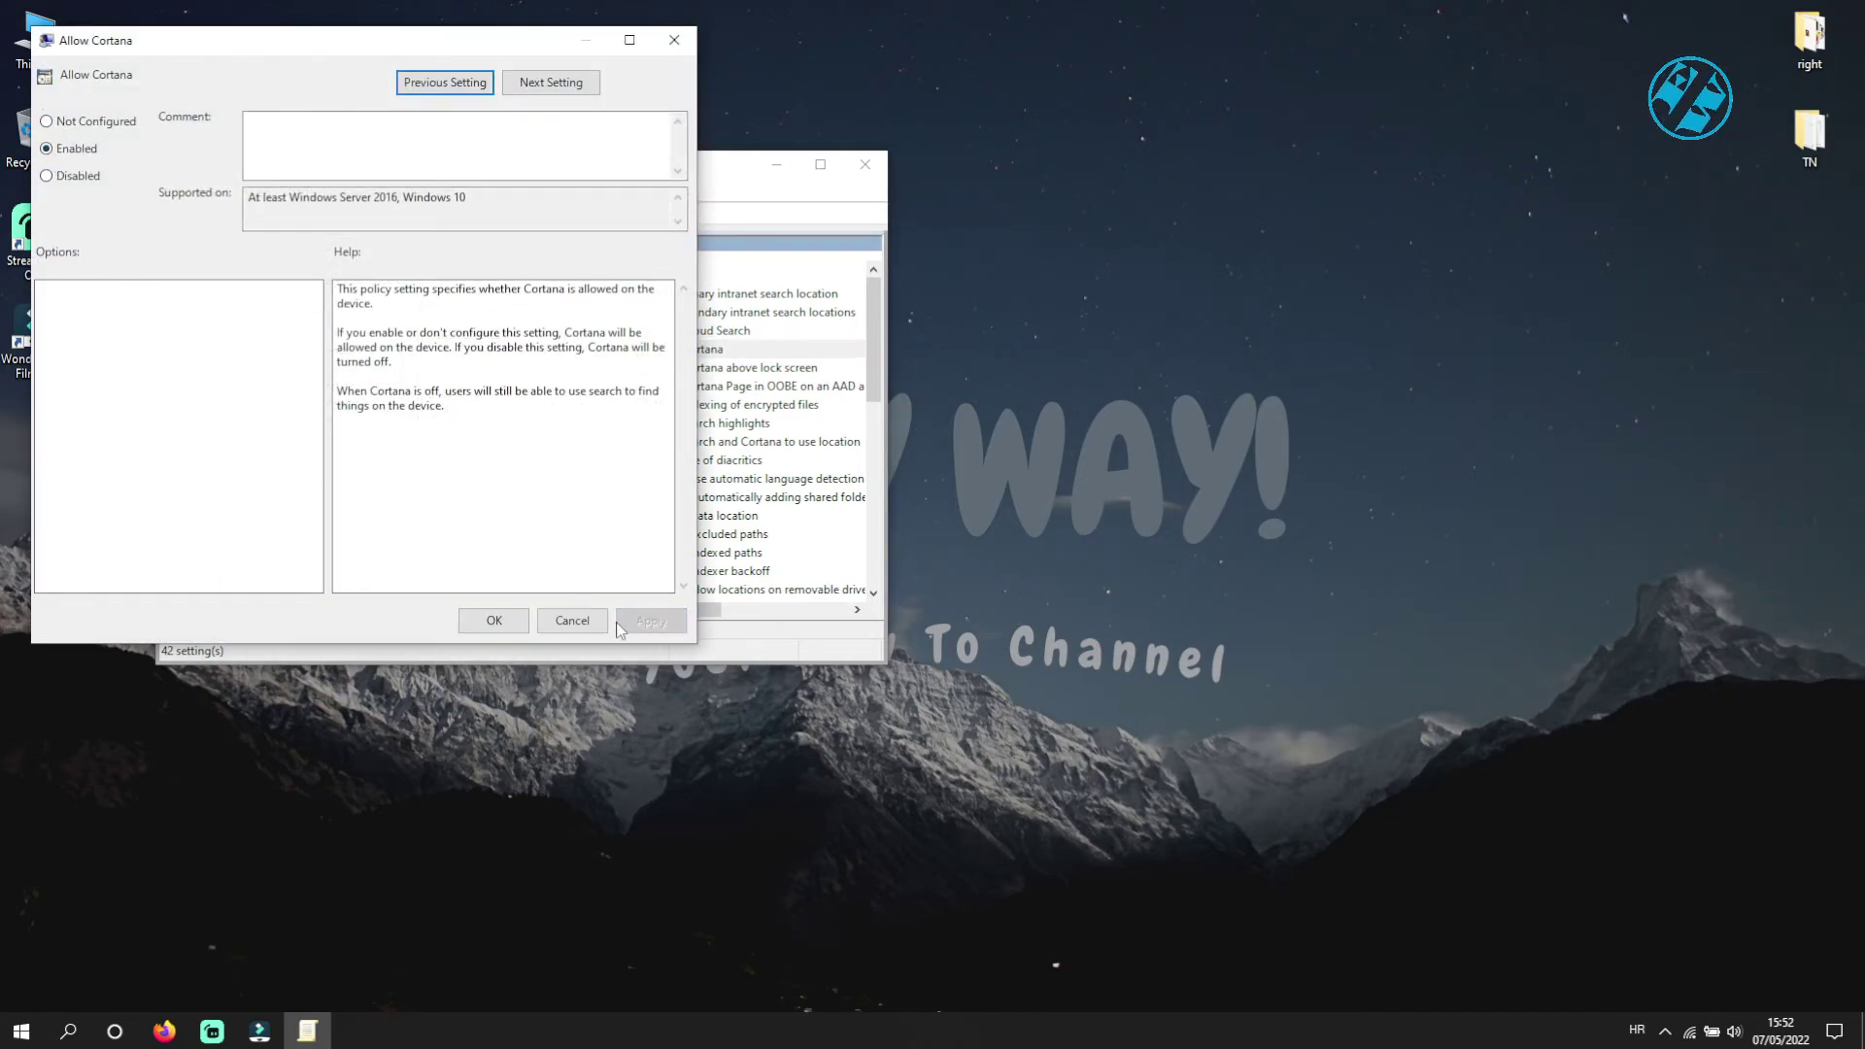
{"action": "left_click", "coordinate": [490, 622]}
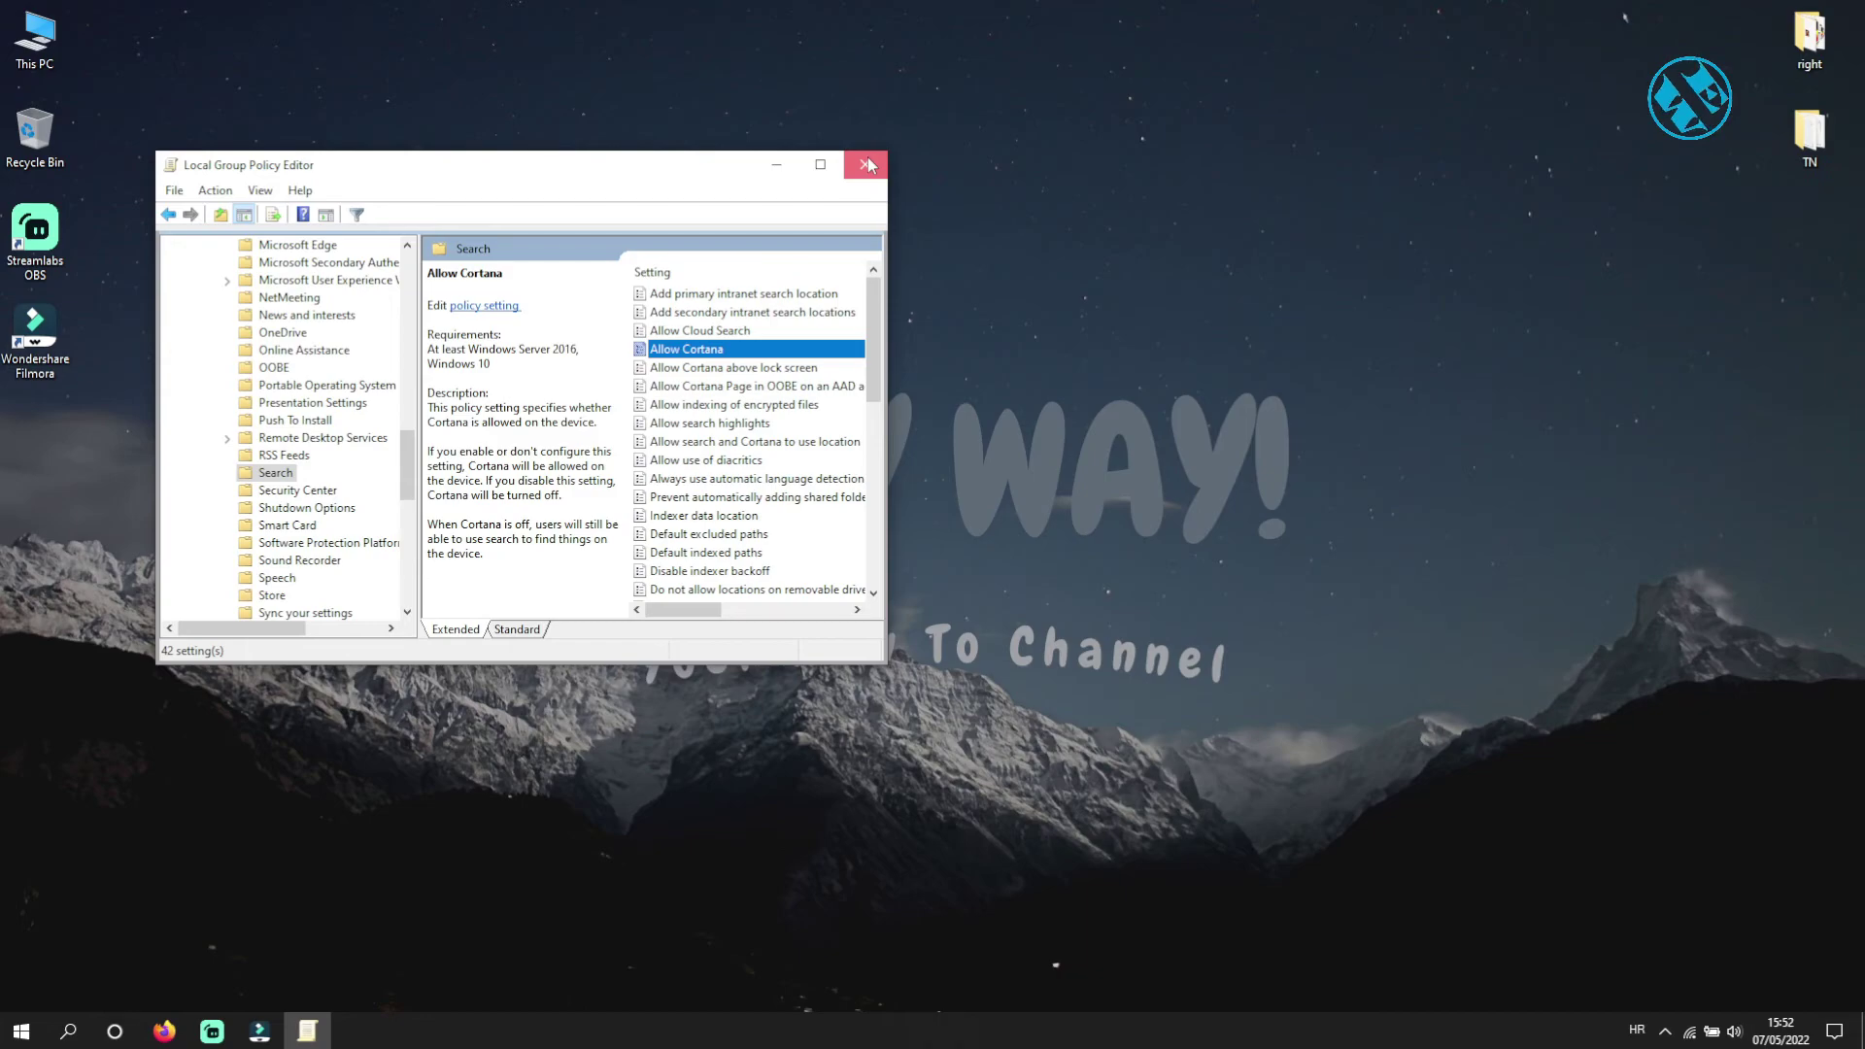
{"action": "left_click", "coordinate": [869, 165]}
{"action": "left_click_drag", "start_coordinate": [442, 208], "coordinate": [1379, 817]}
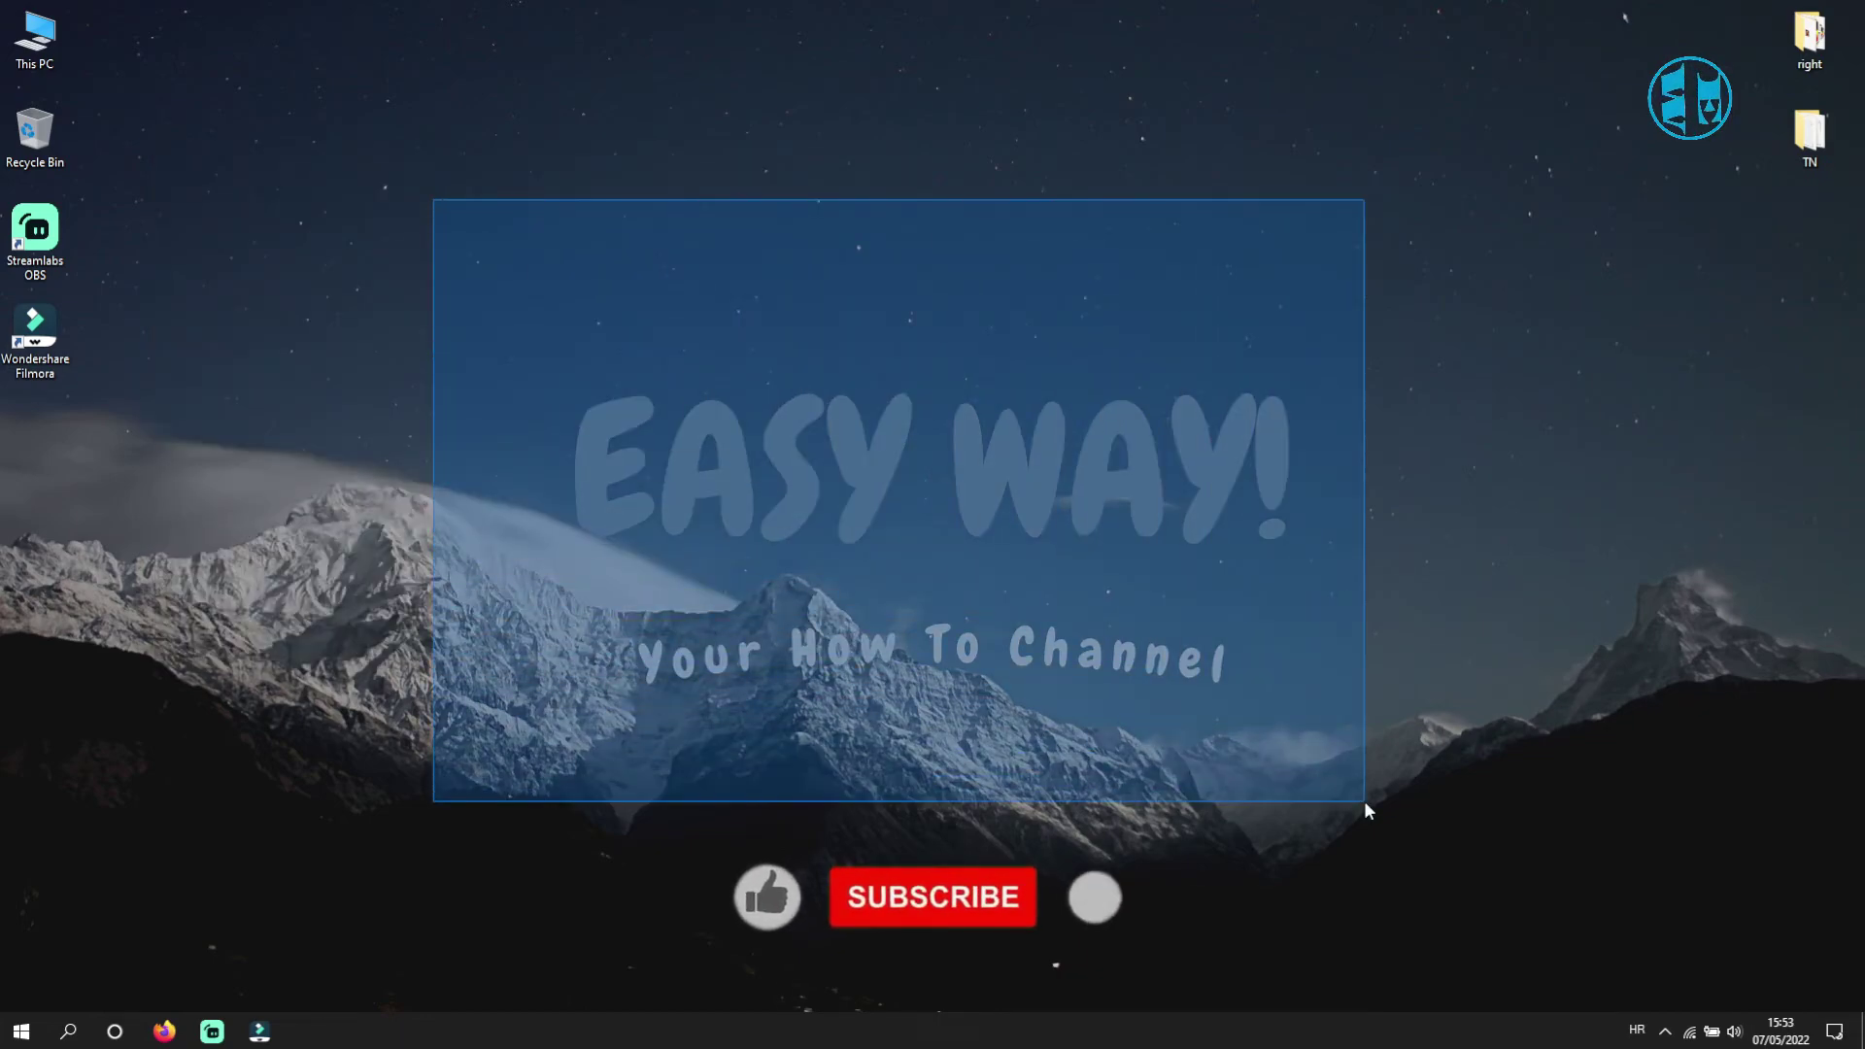
{"action": "right_click", "coordinate": [876, 438]}
{"action": "left_click", "coordinate": [971, 515]}
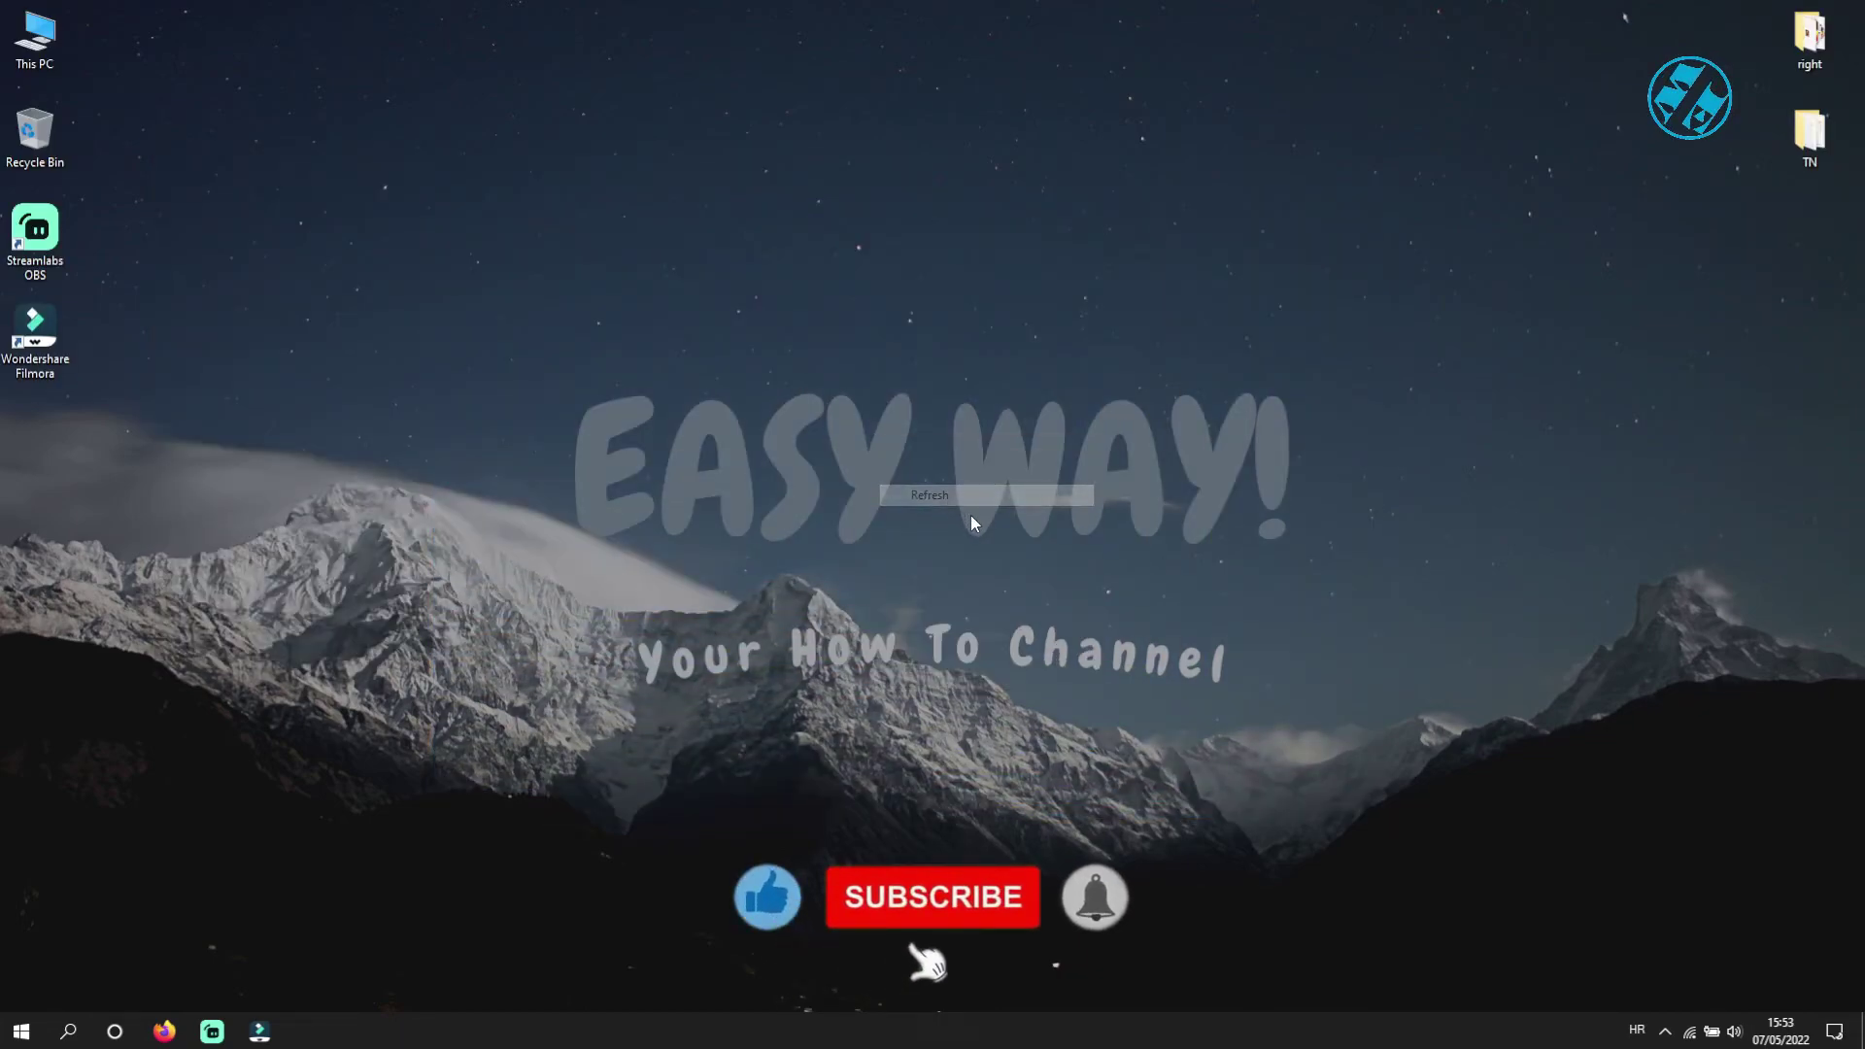